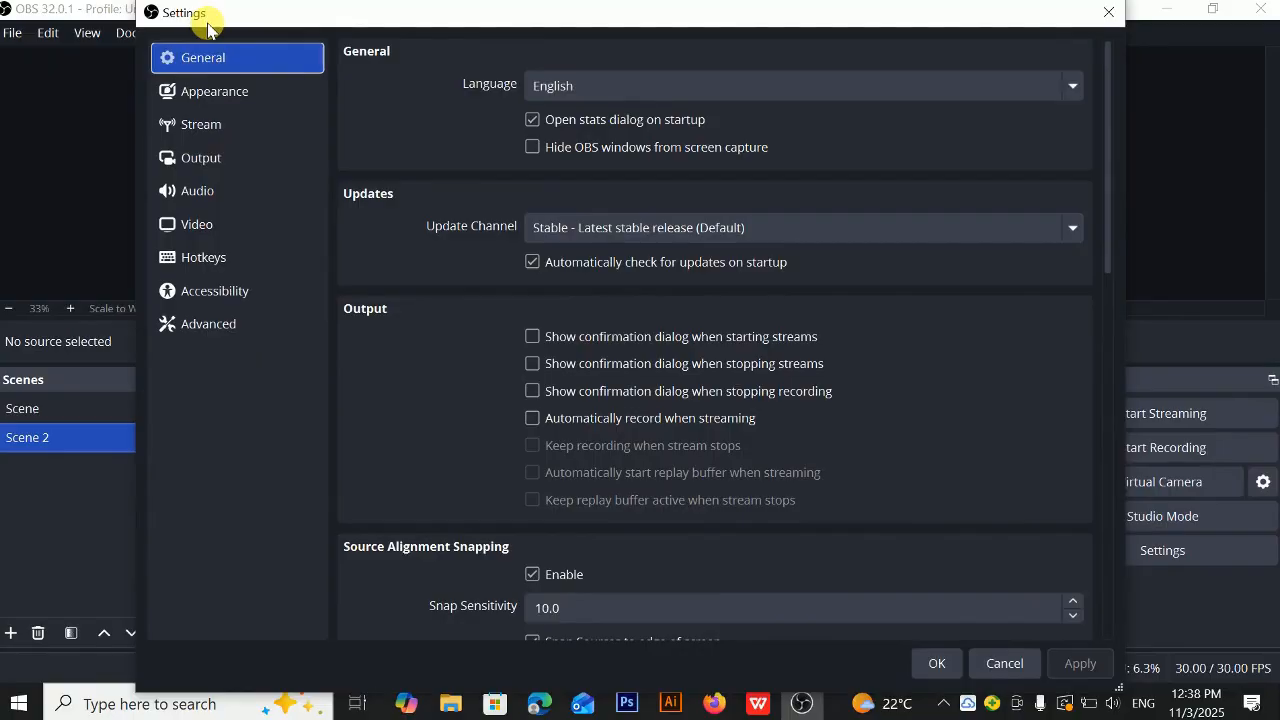
click(1073, 88)
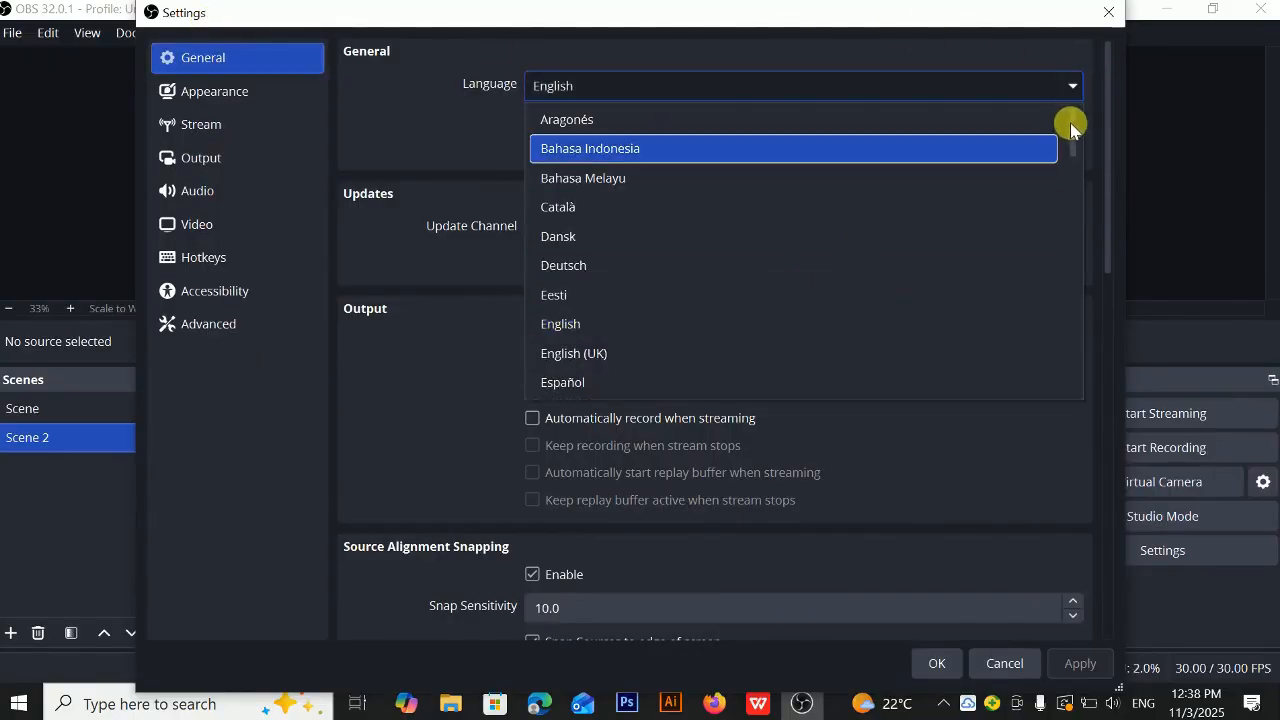
click(750, 87)
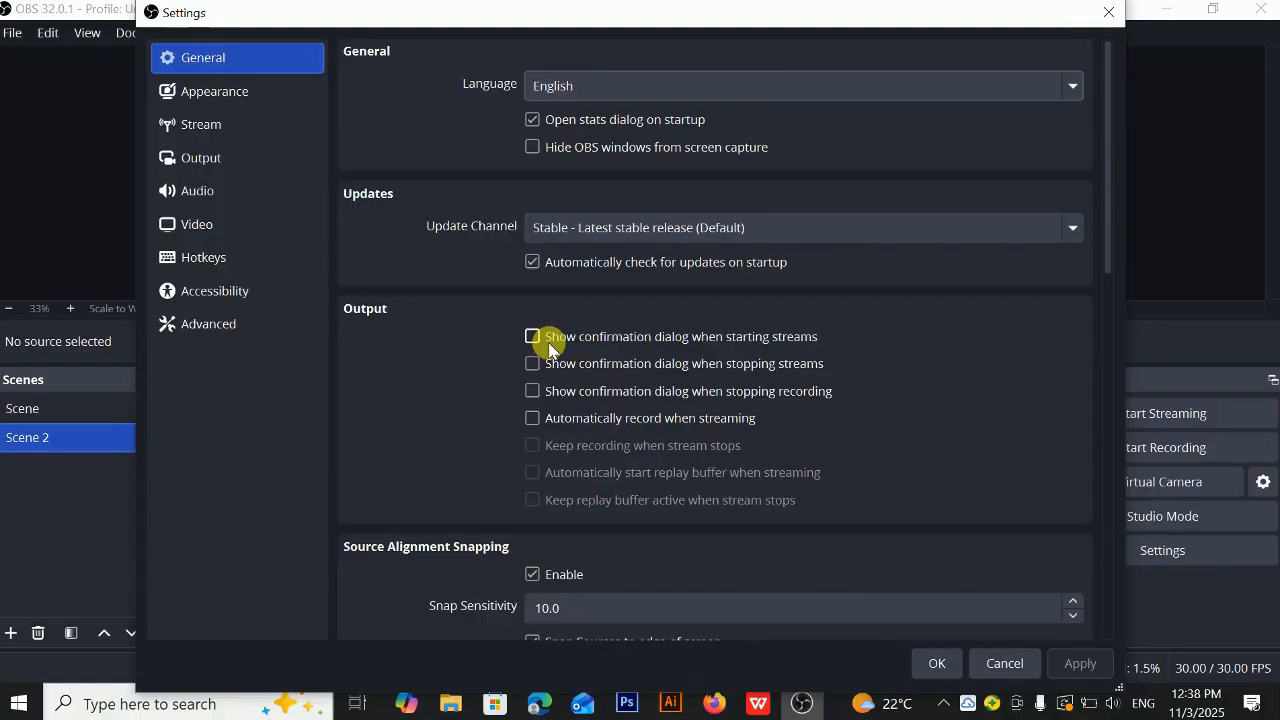
Step: Set the interface font size to 10 in the appearance settings
click(240, 96)
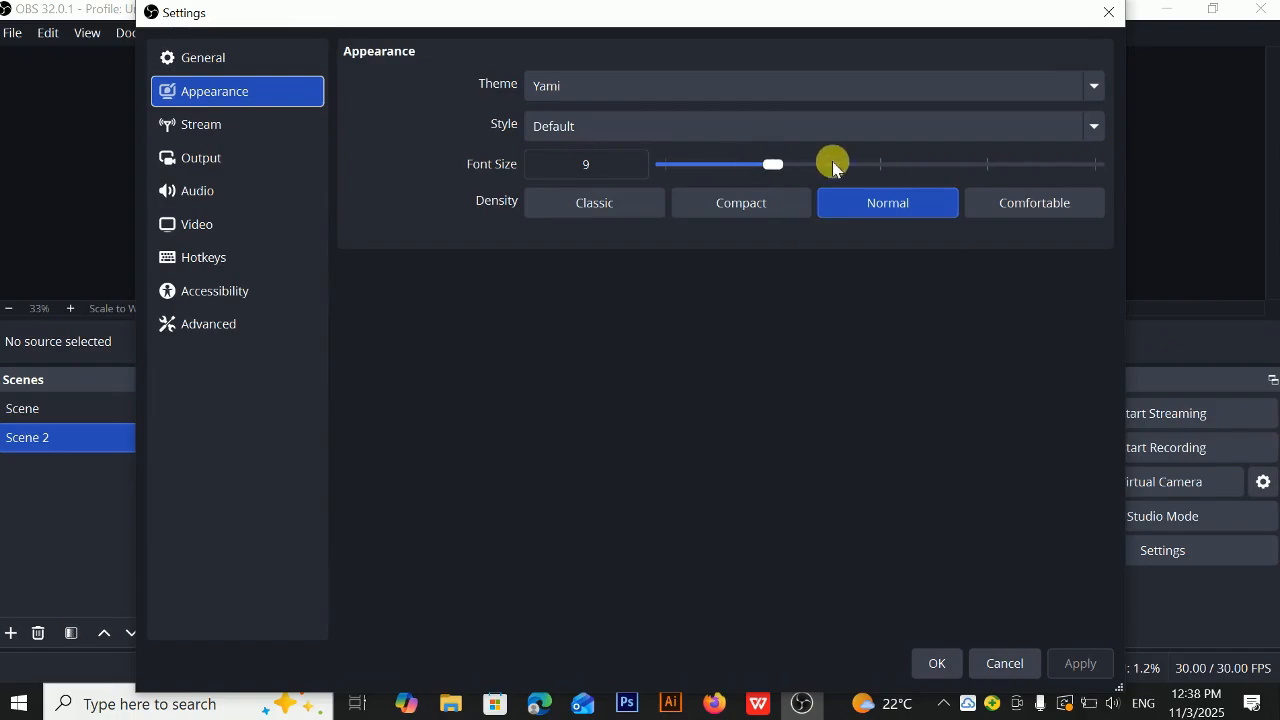
click(883, 168)
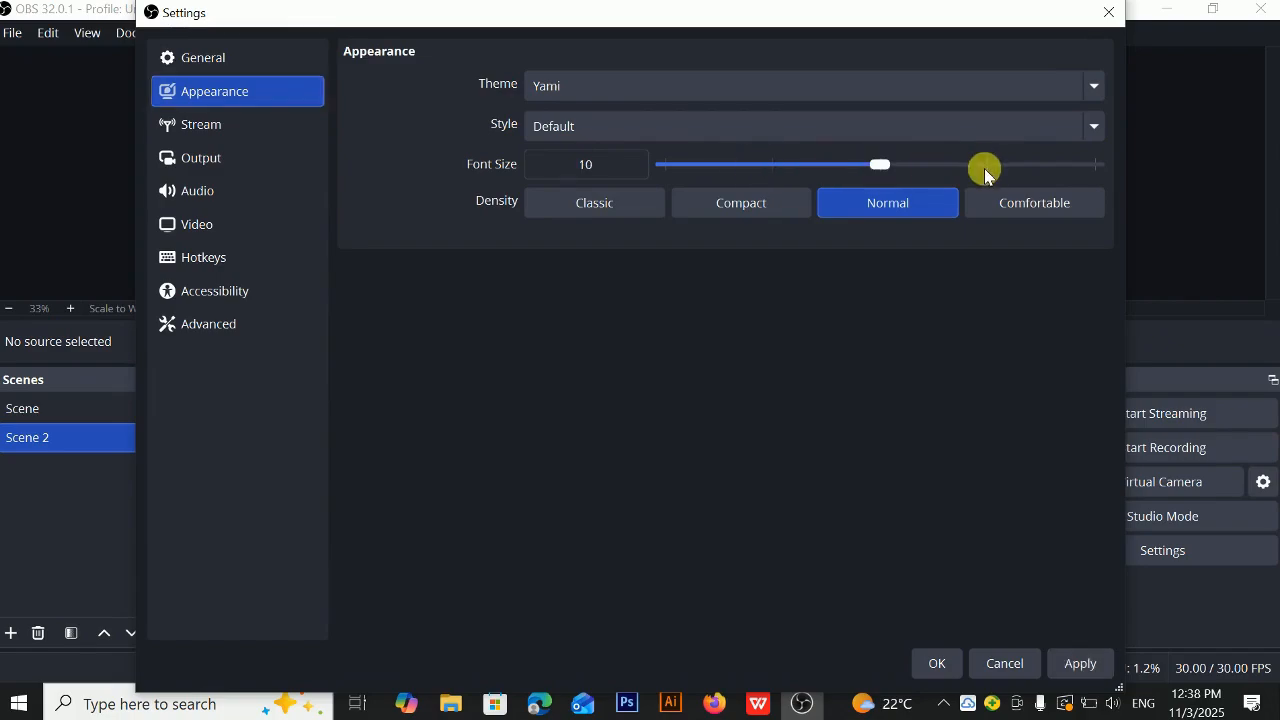
click(986, 170)
click(1097, 167)
click(883, 170)
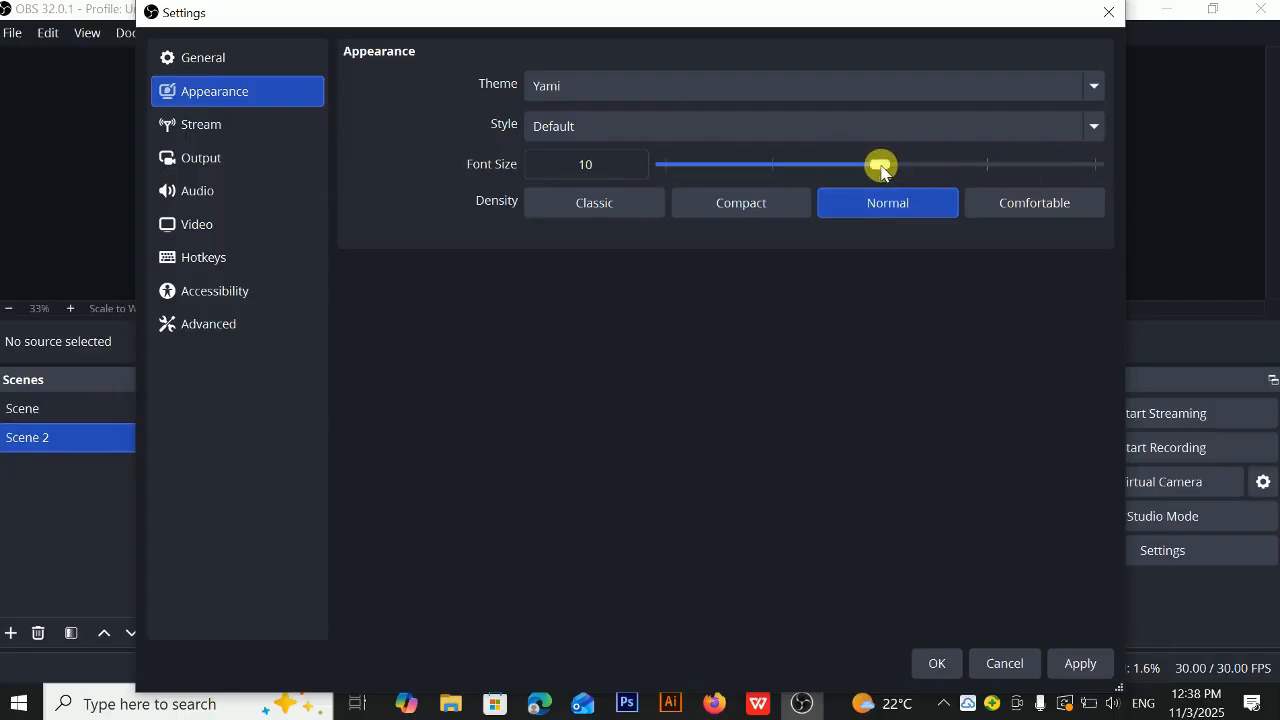
Step: Examine the available streaming services in the stream settings and dismiss the 360 Total Security prompt
click(214, 134)
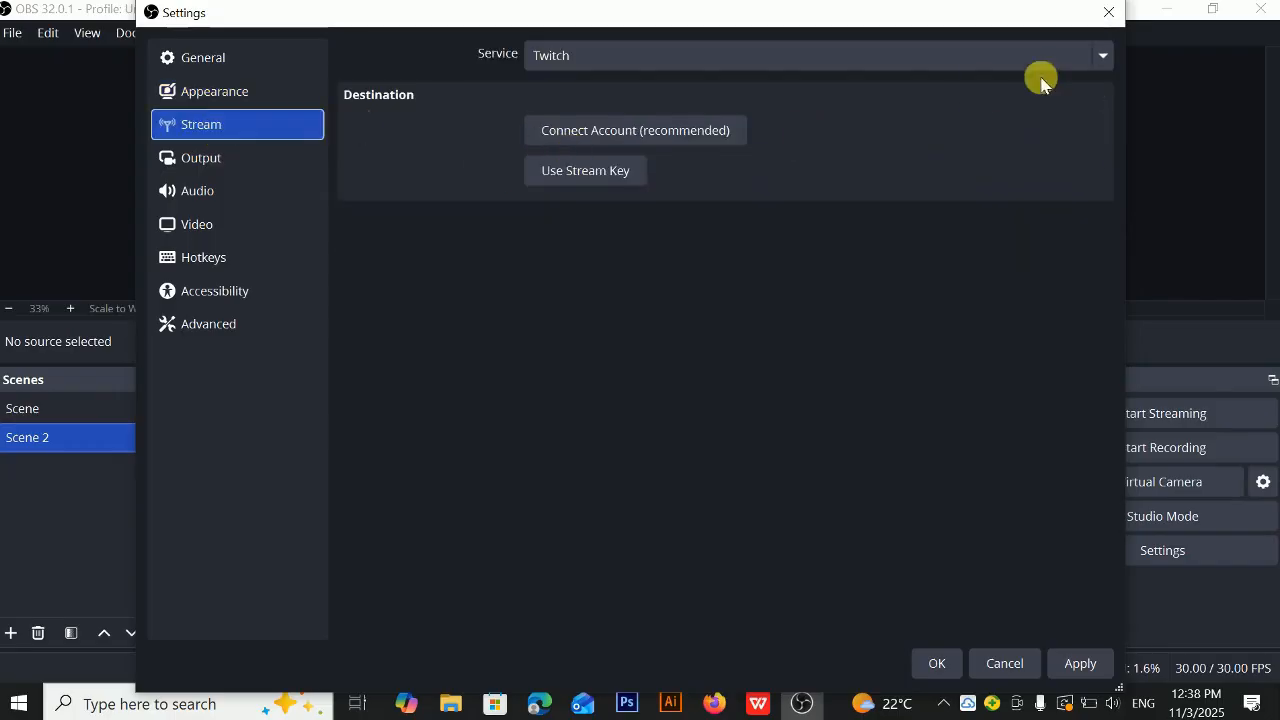
click(1103, 55)
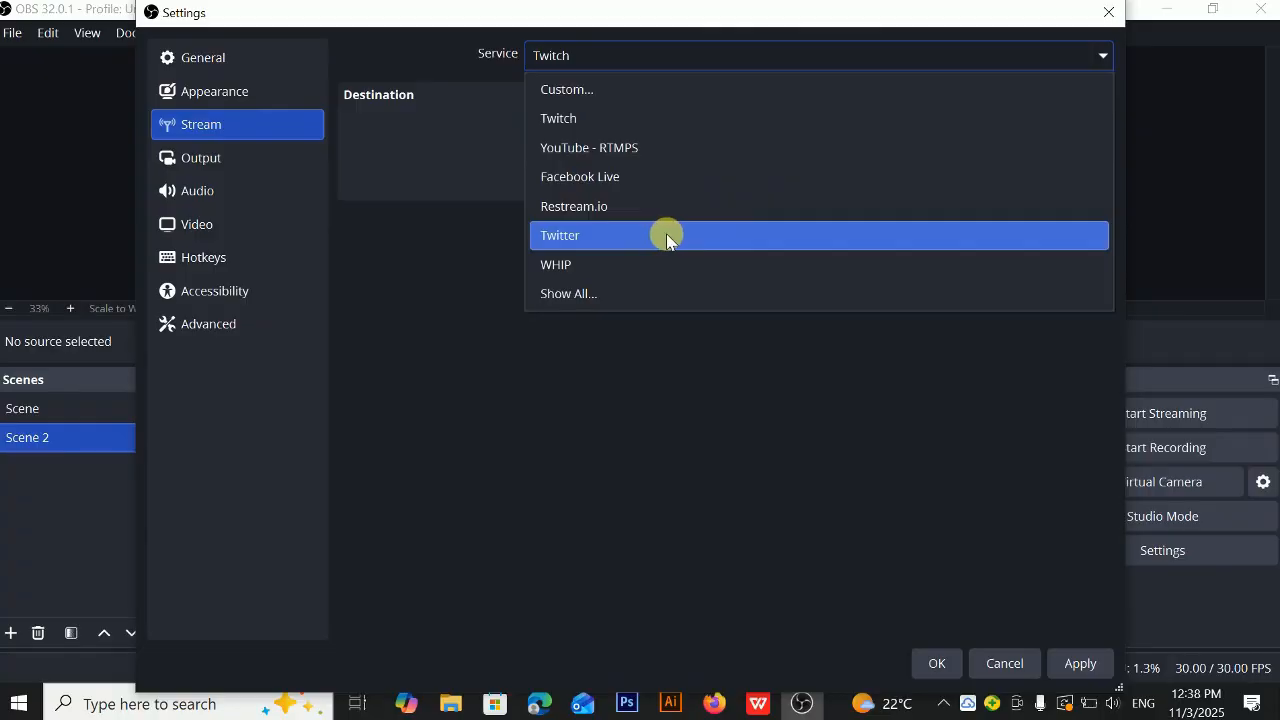
click(389, 274)
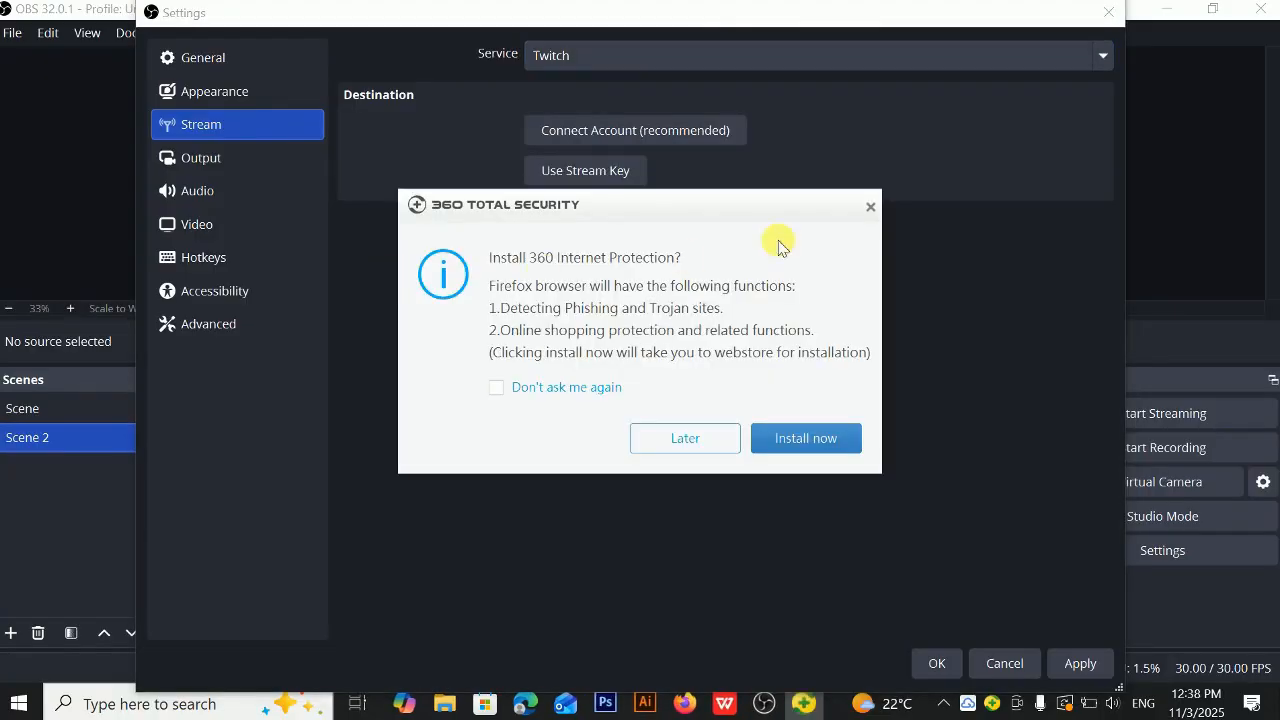
click(870, 207)
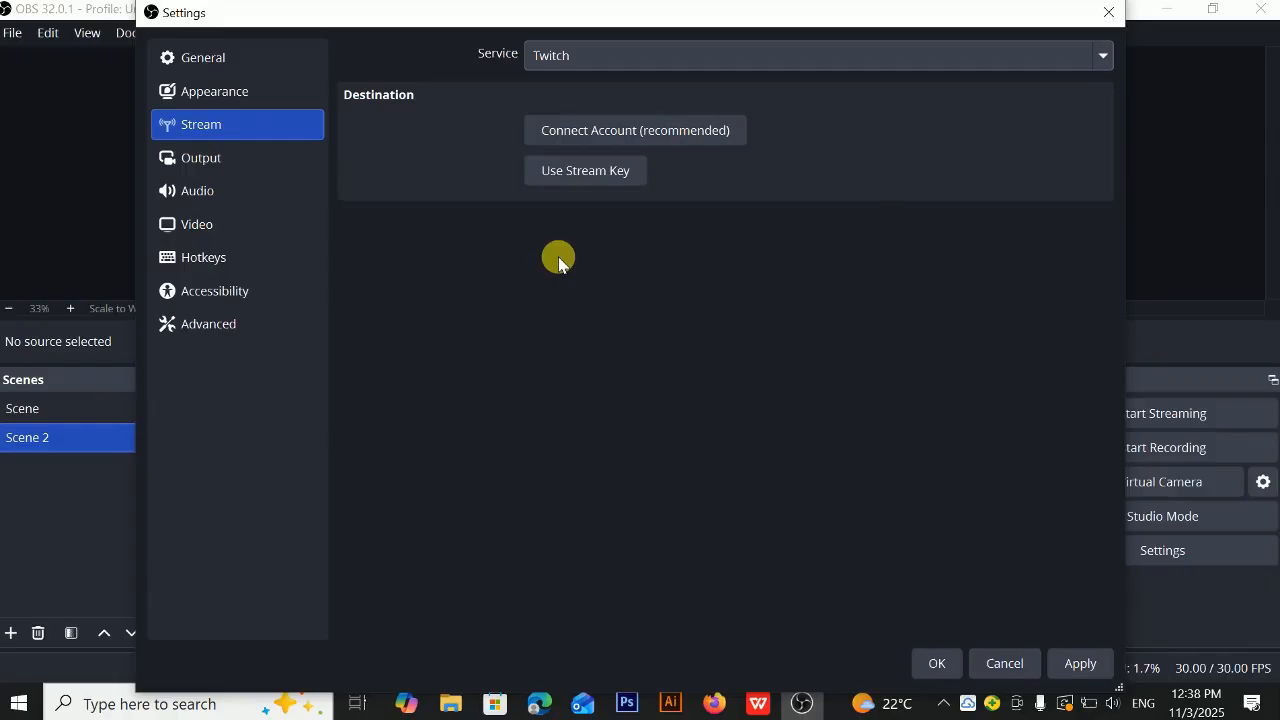
Step: Choose the 3D Objects folder as the recording path in the output settings
click(213, 162)
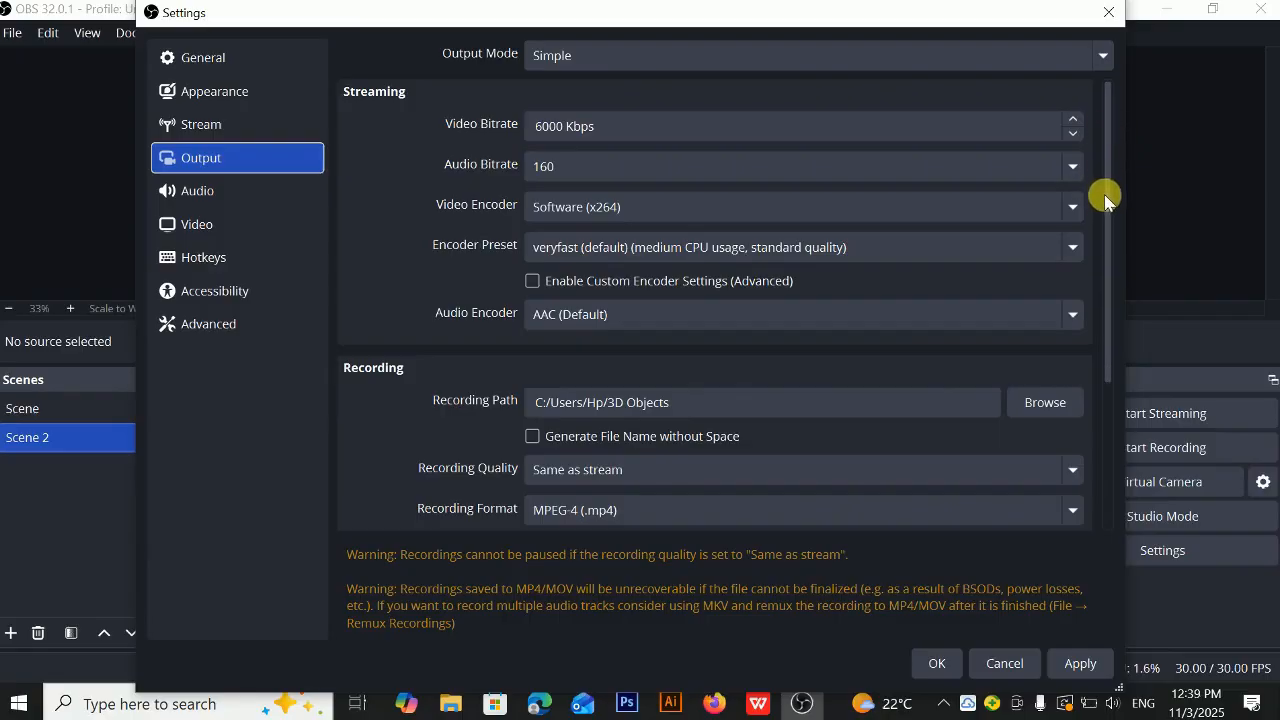
drag(1105, 200, 1106, 271)
click(1043, 301)
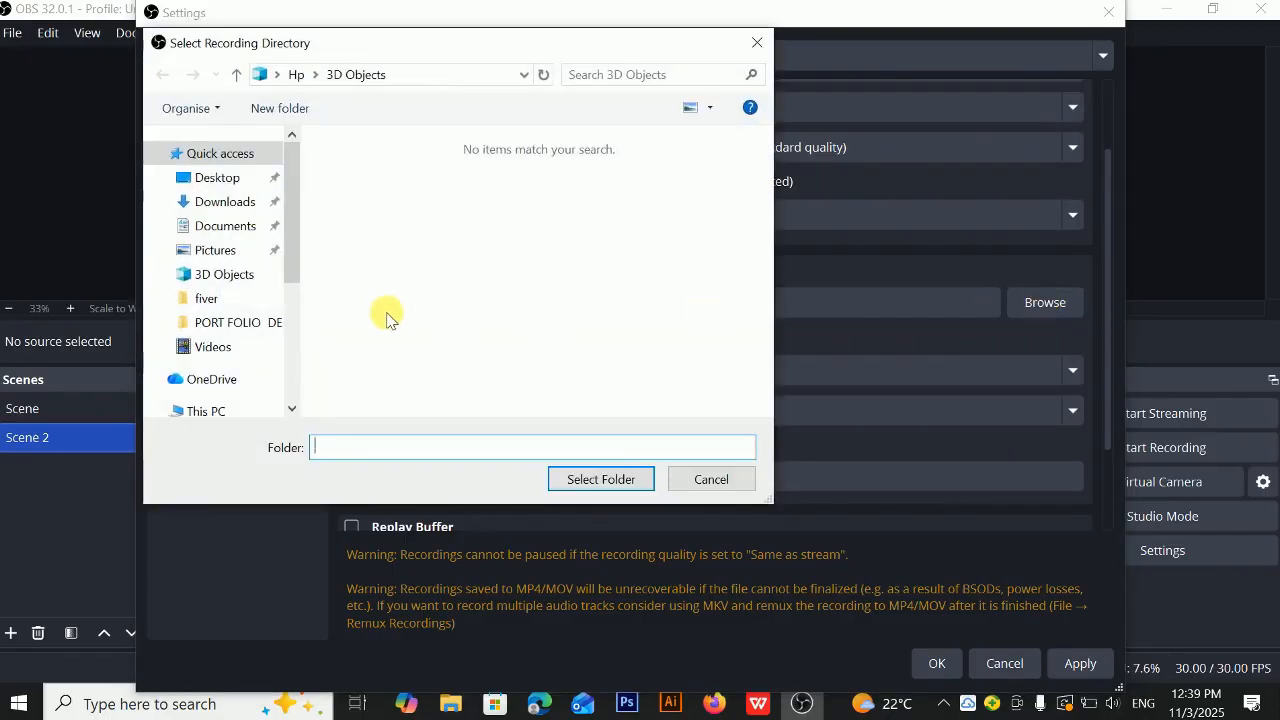
click(250, 274)
click(612, 479)
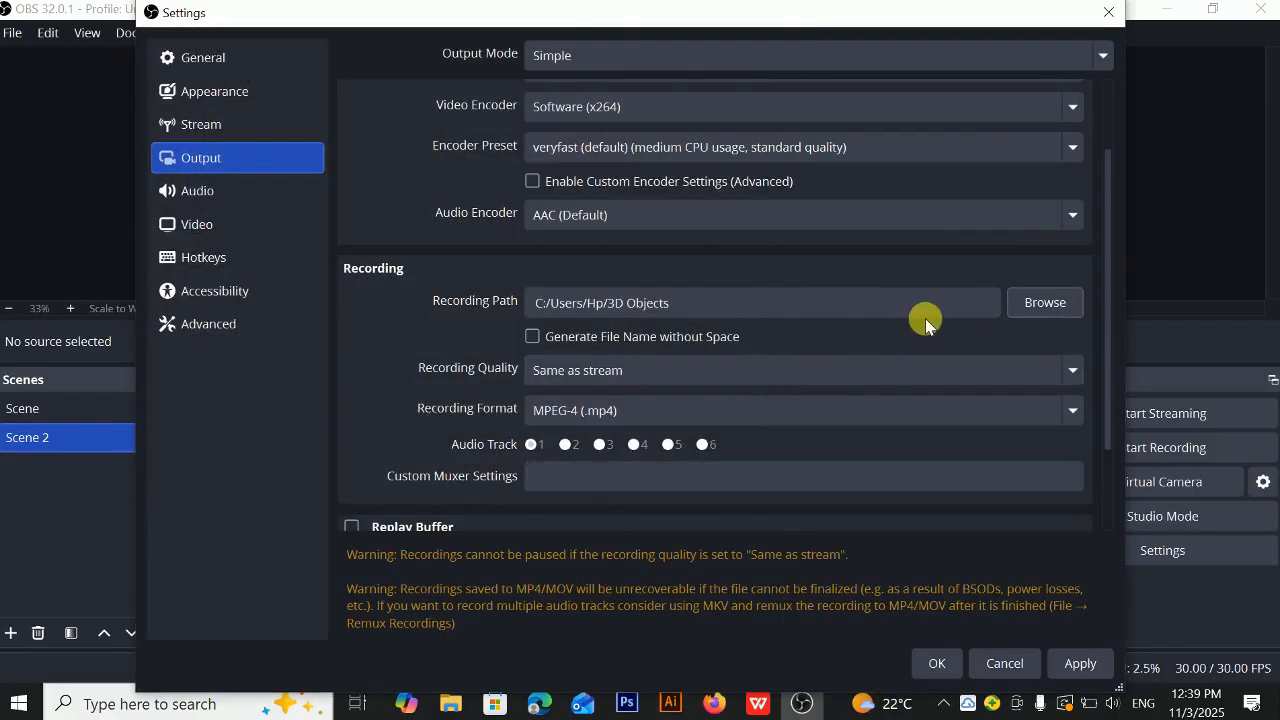
Step: Set the recording format to Hybrid MOV (.mov)
drag(1106, 214, 1103, 374)
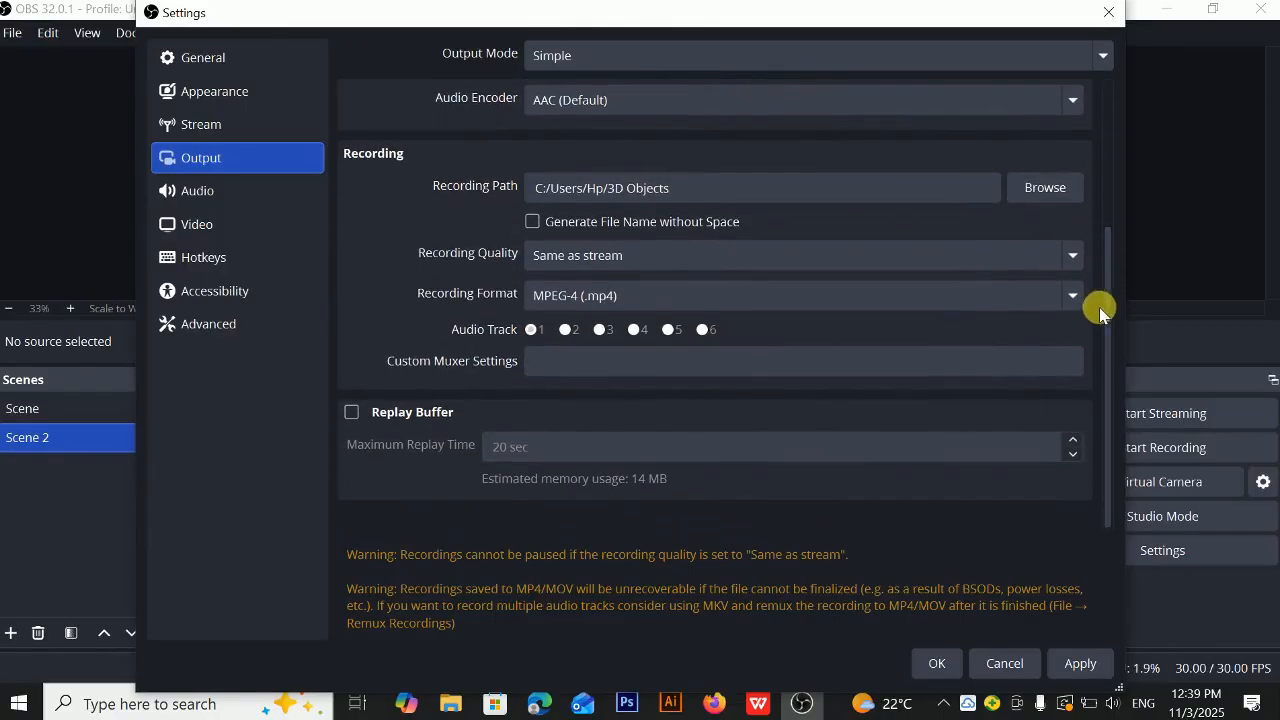
click(1071, 296)
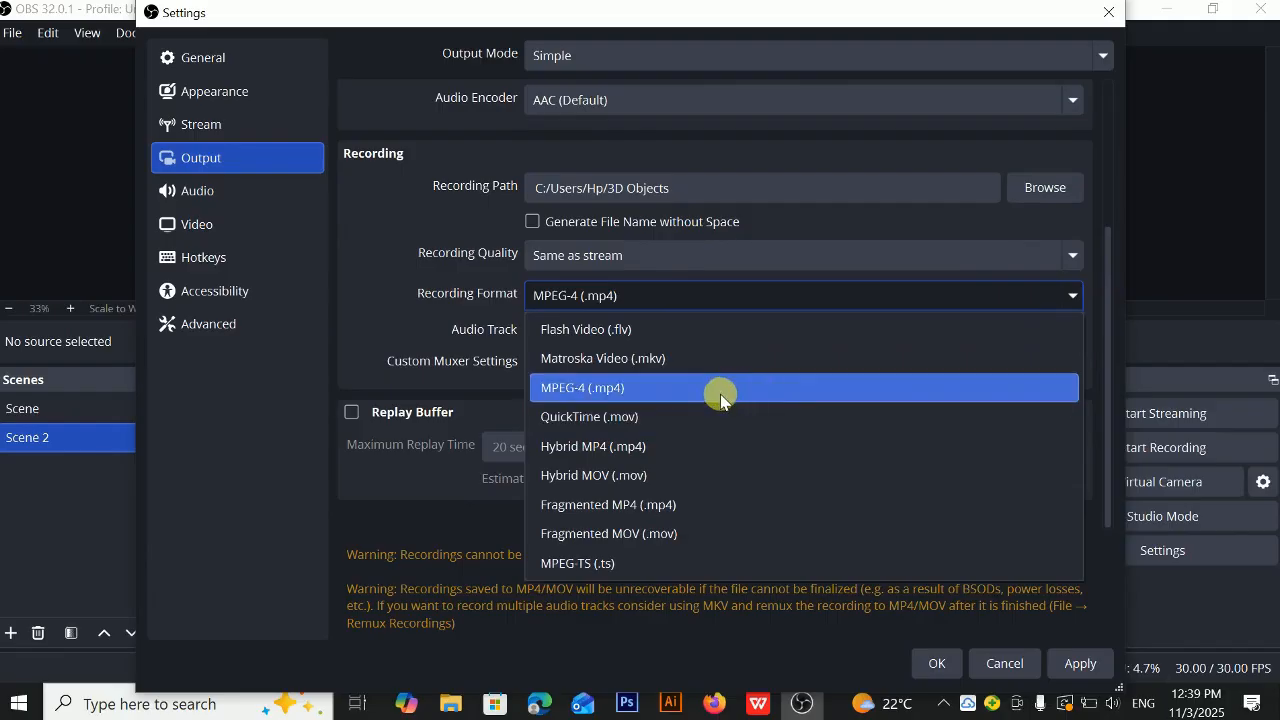
click(666, 476)
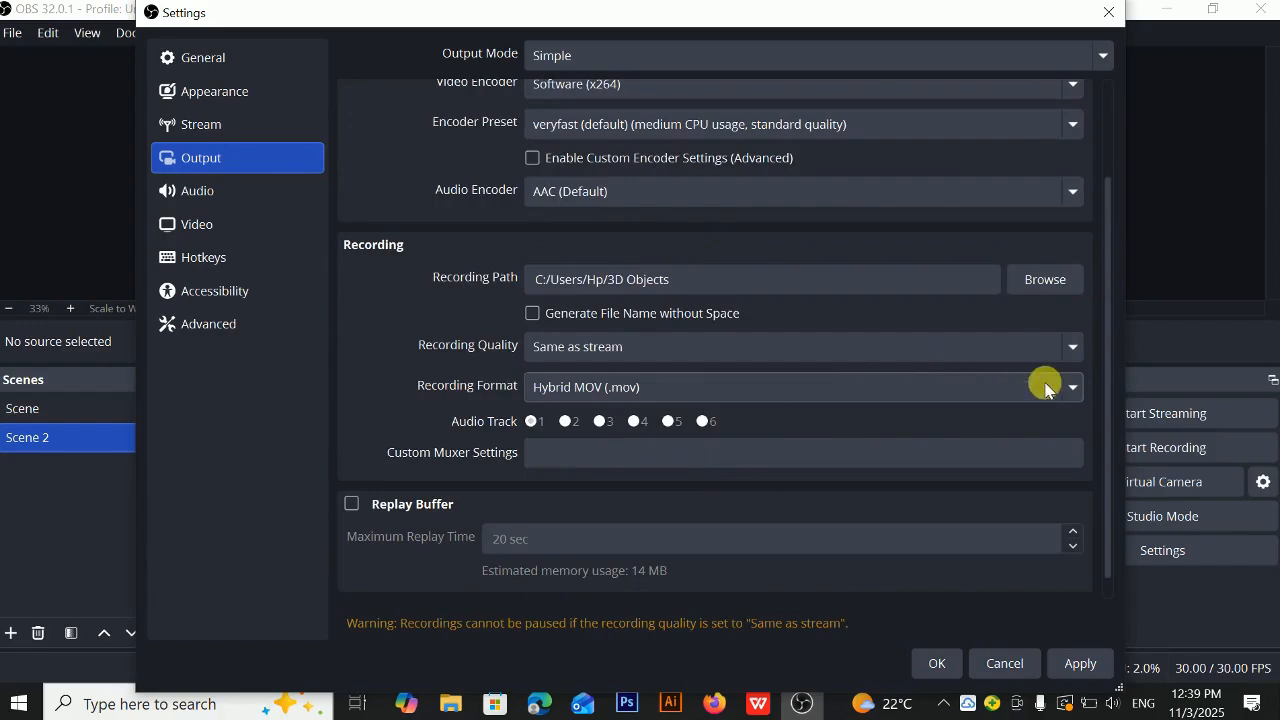
Step: Set the recording format to MPEG-4 (.mp4) and apply the settings
click(1073, 388)
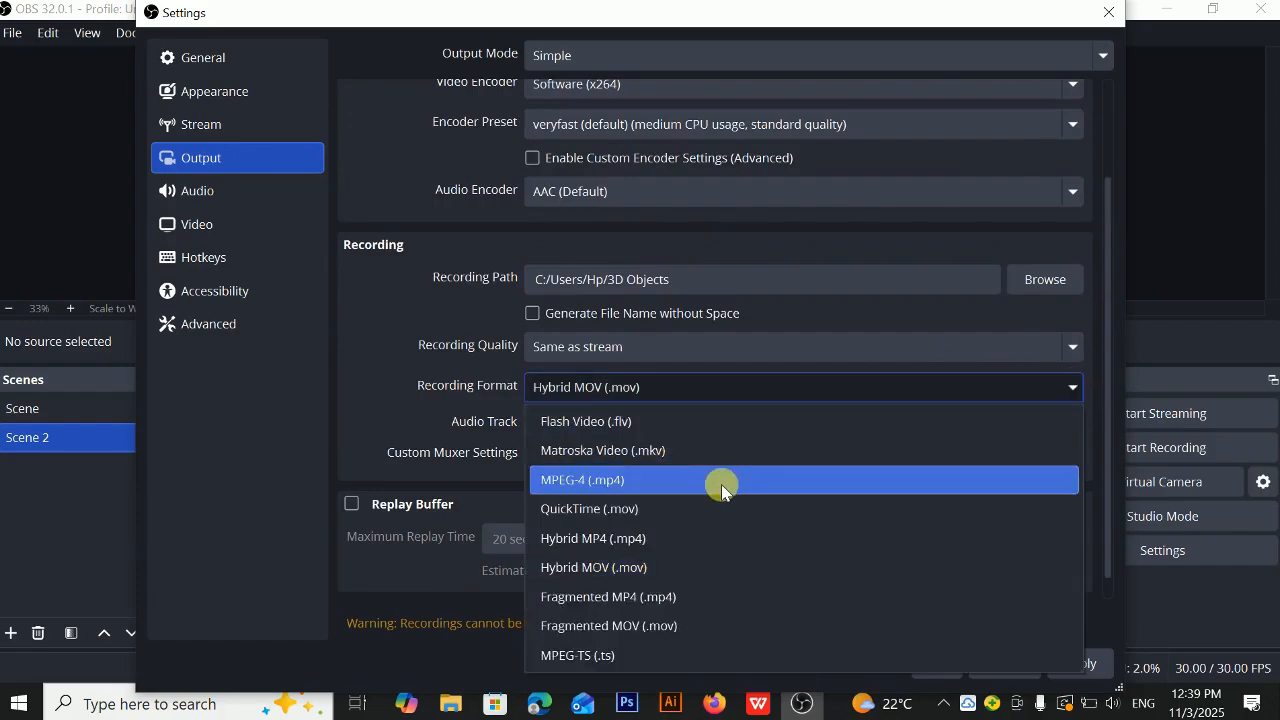
click(712, 487)
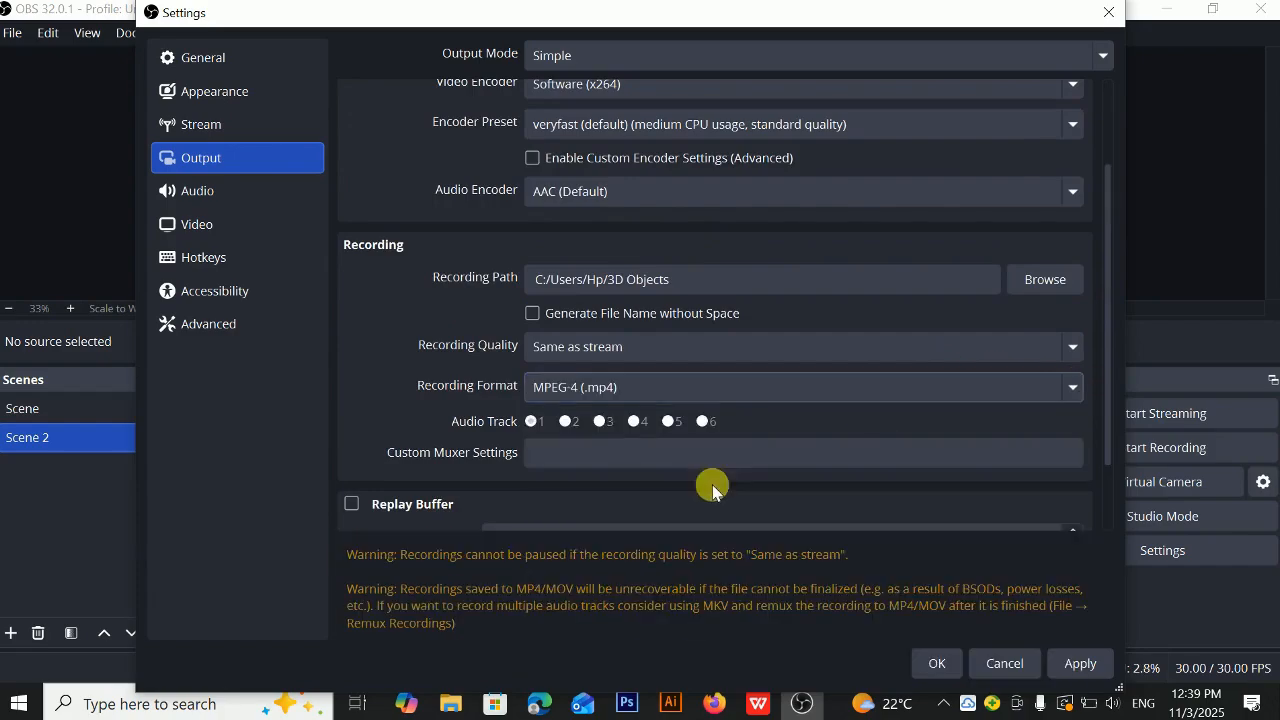
click(1090, 665)
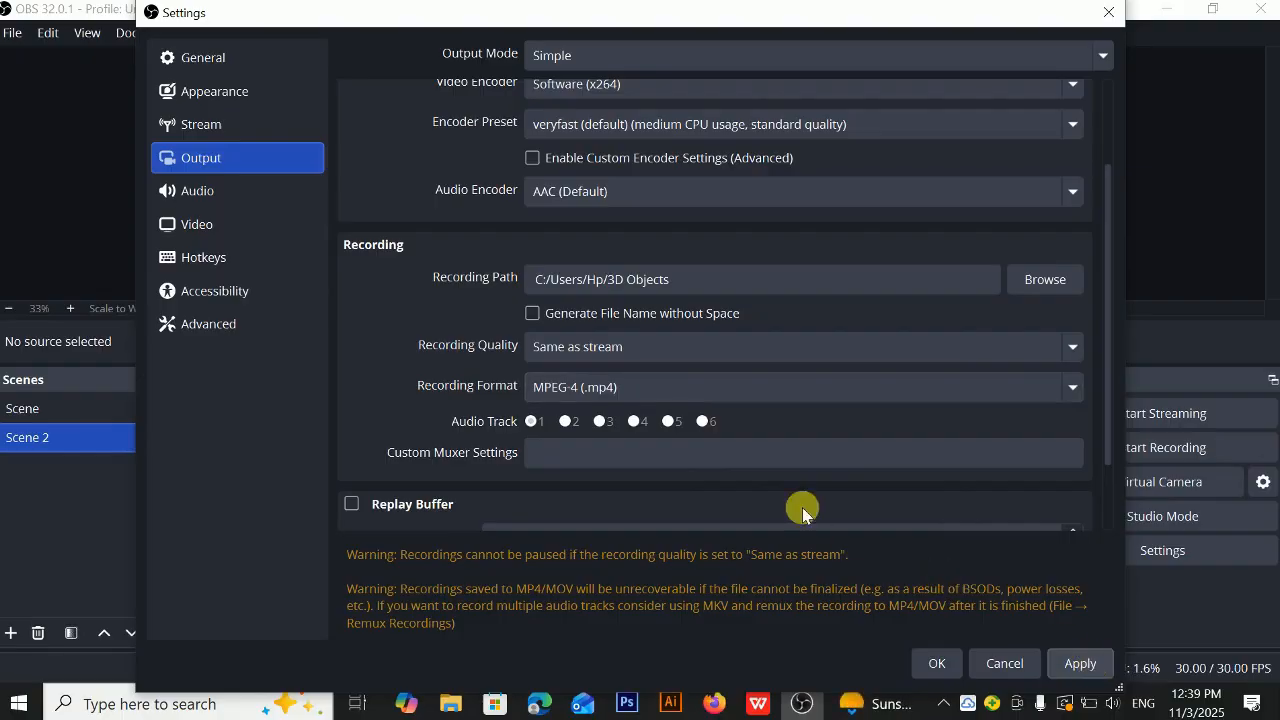
Step: Clear the hotkeys assigned to Start Streaming, Stop Streaming, Start Recording and Stop Recording
click(237, 266)
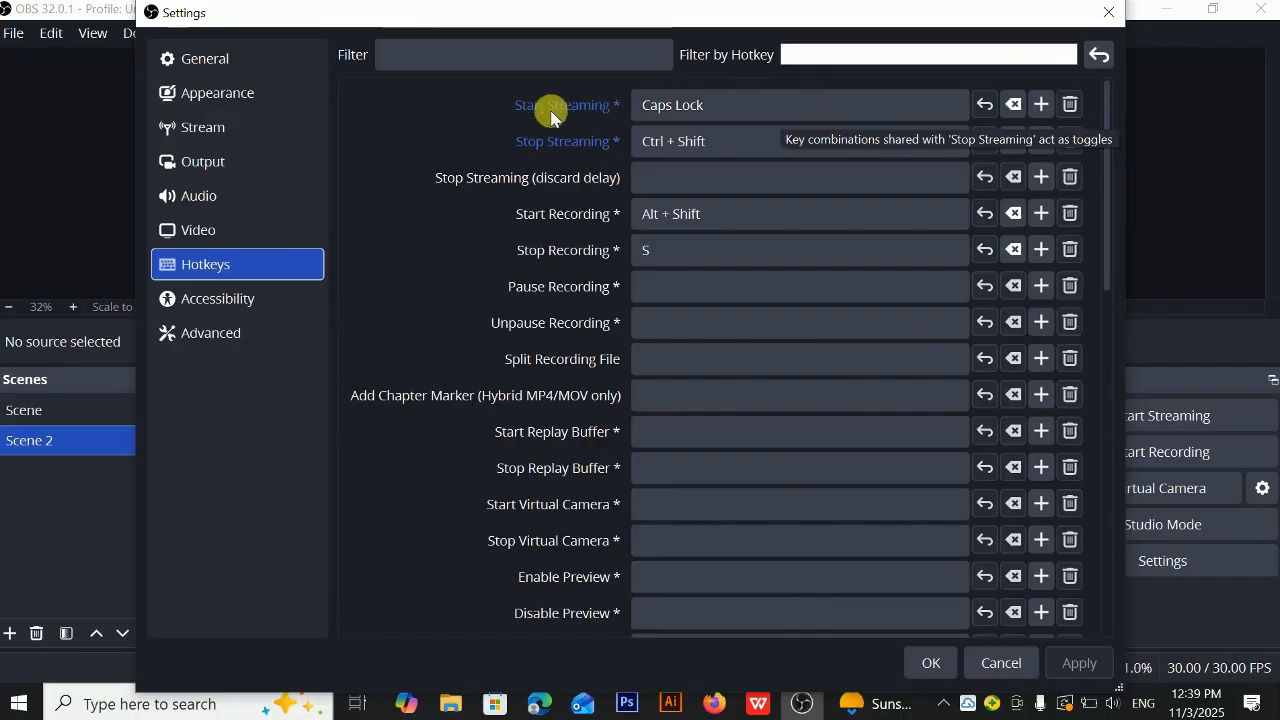
click(1013, 106)
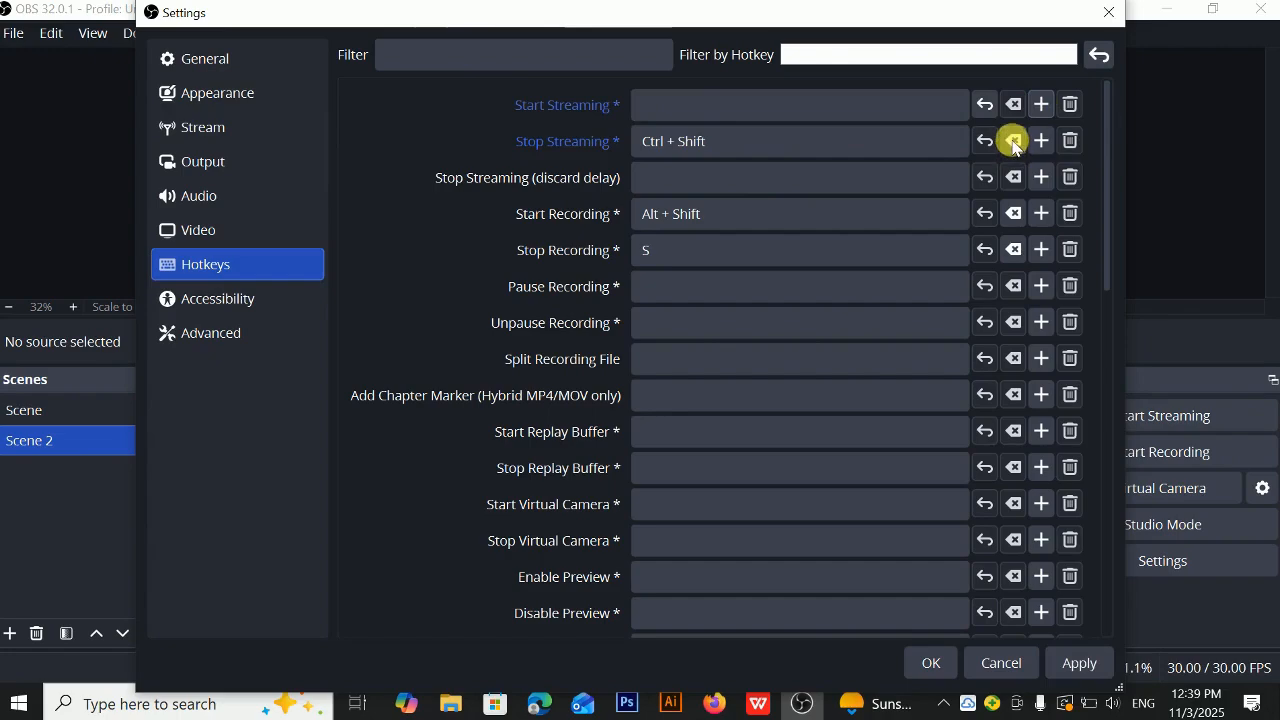
click(1014, 142)
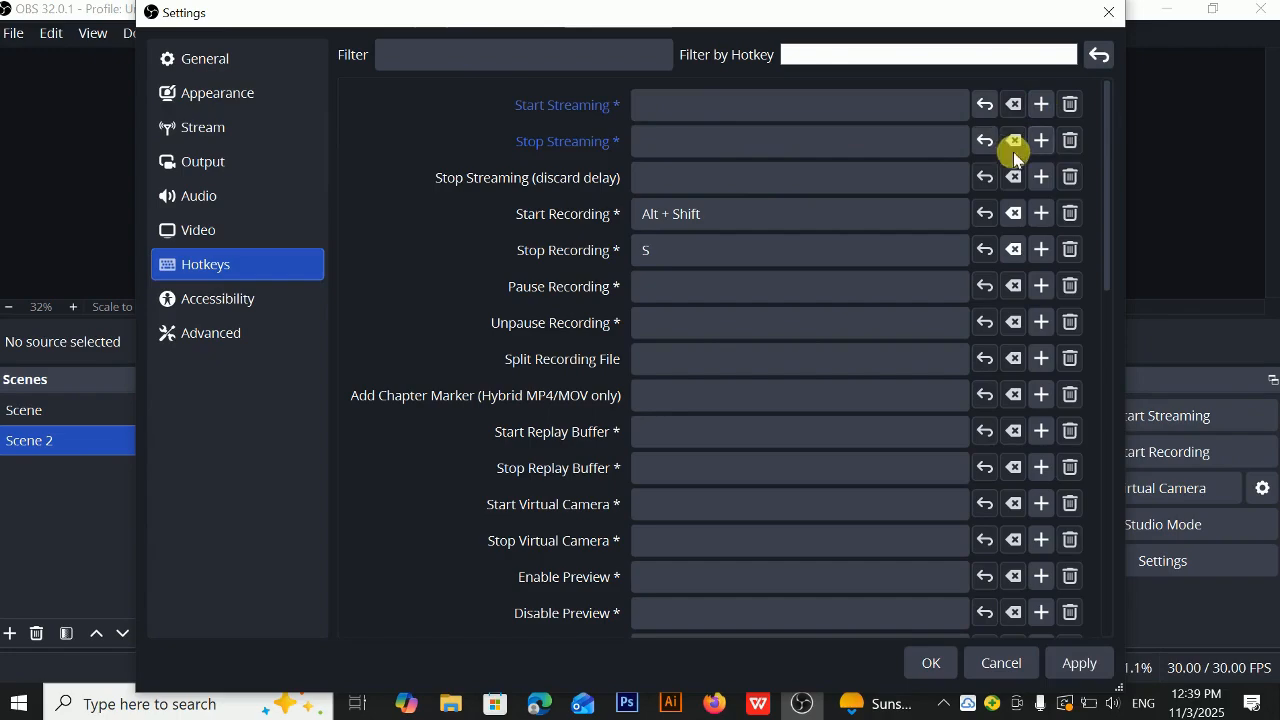
click(1014, 213)
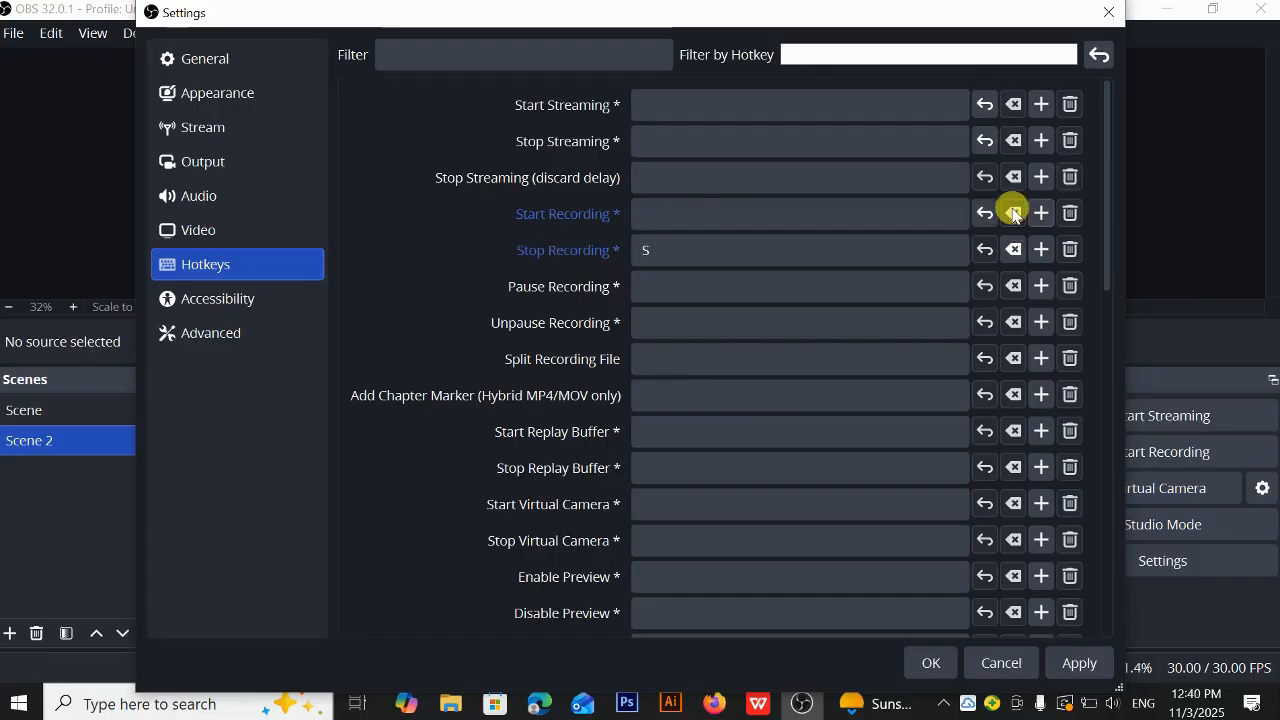
click(1012, 250)
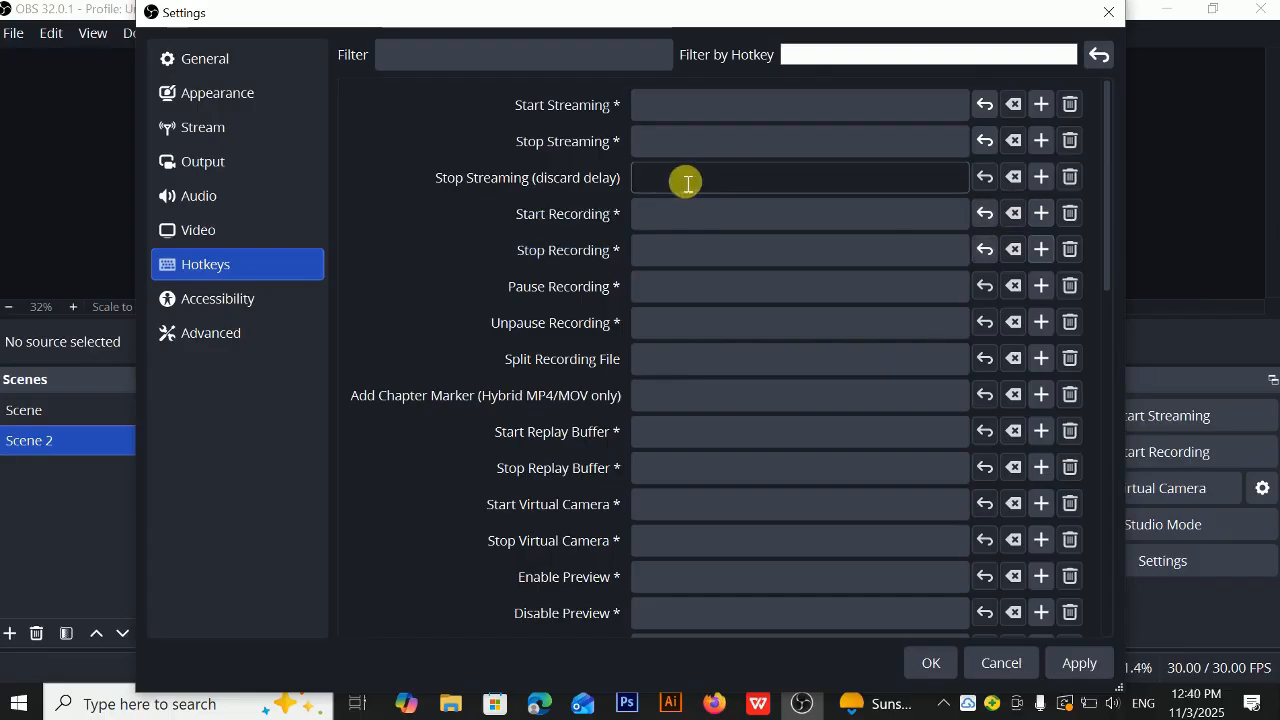
Step: Assign the hotkeys Ctrl + Shift to Start Recording and Alt + Shift to Stop Recording, and save the settings
click(668, 212)
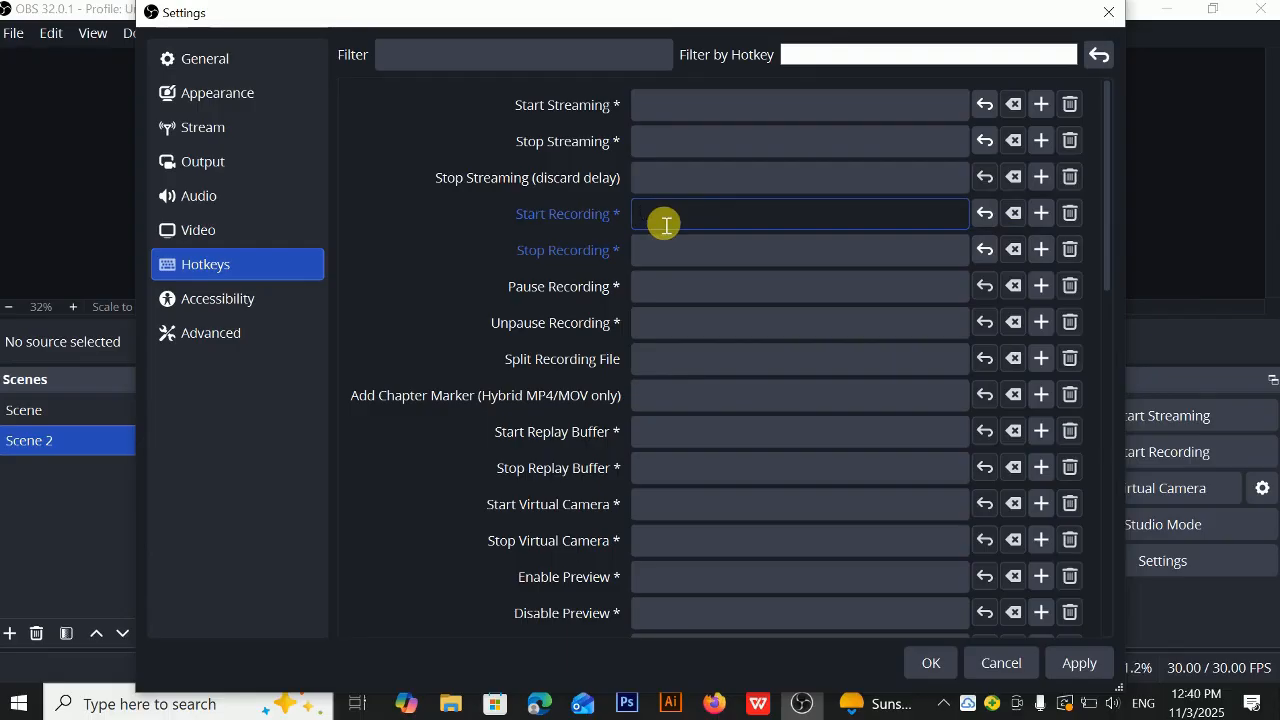
key(shift)
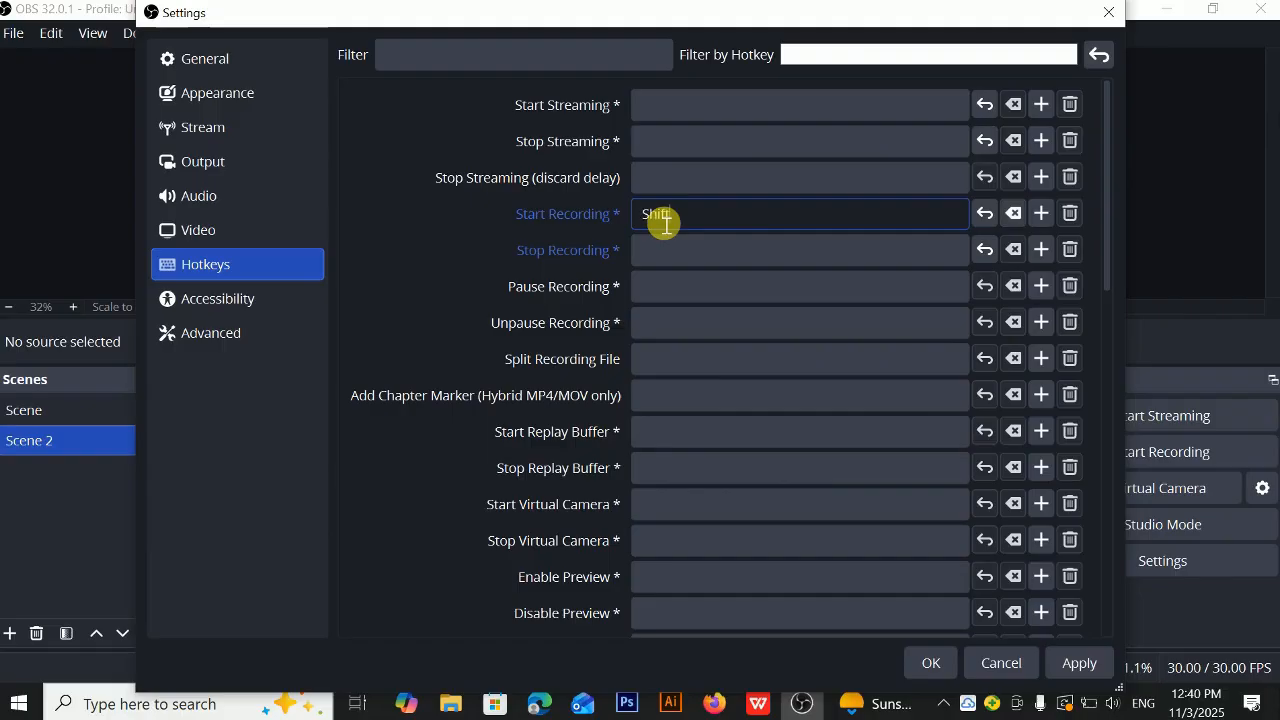
key(ctrl+shift)
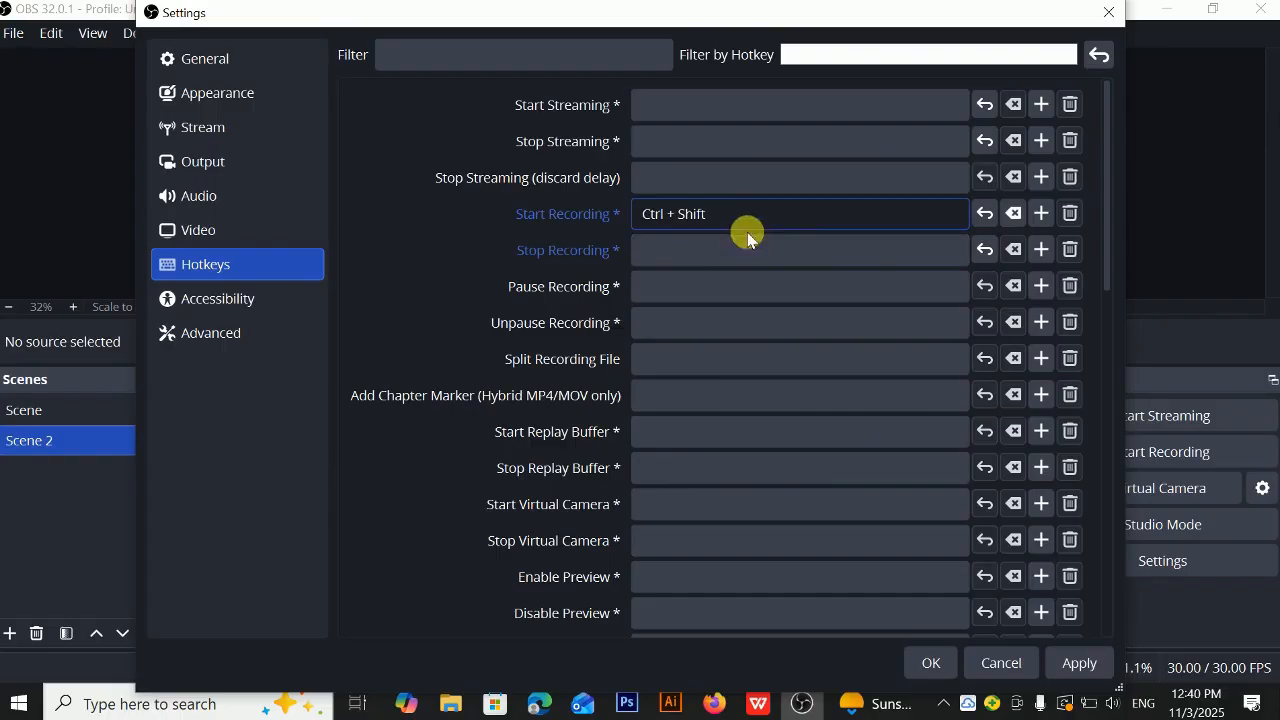
click(665, 259)
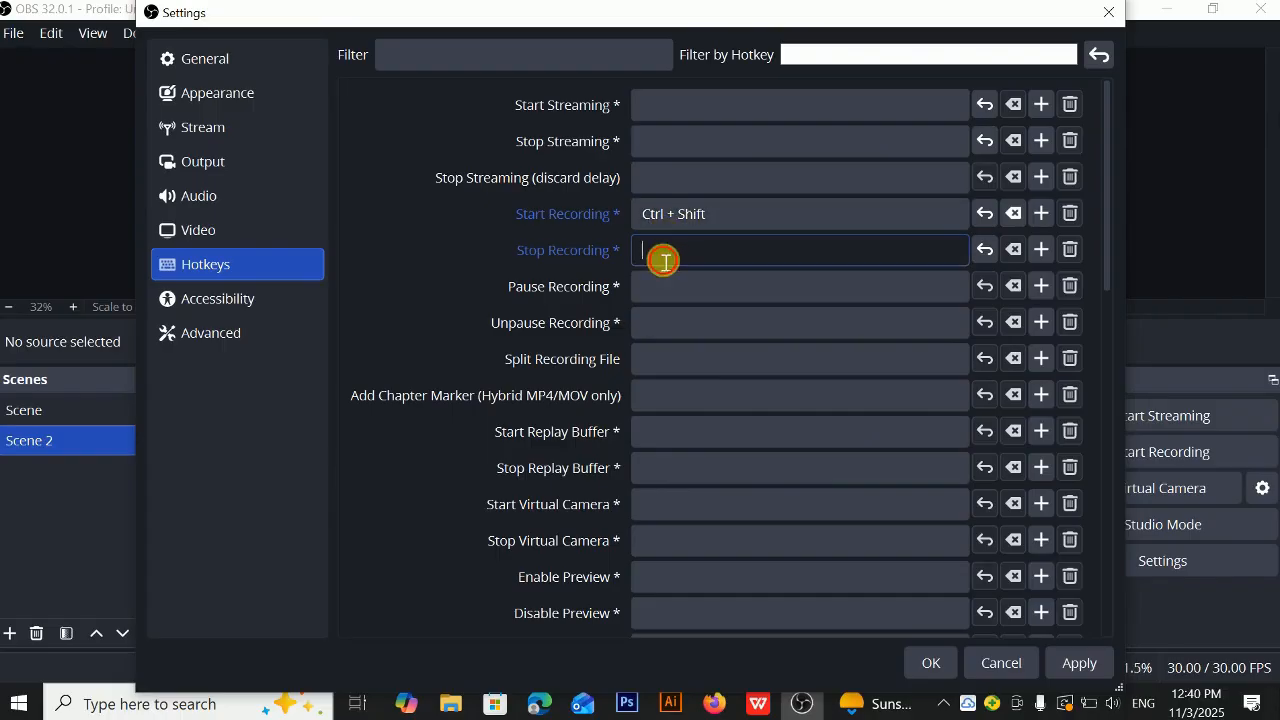
key(alt)
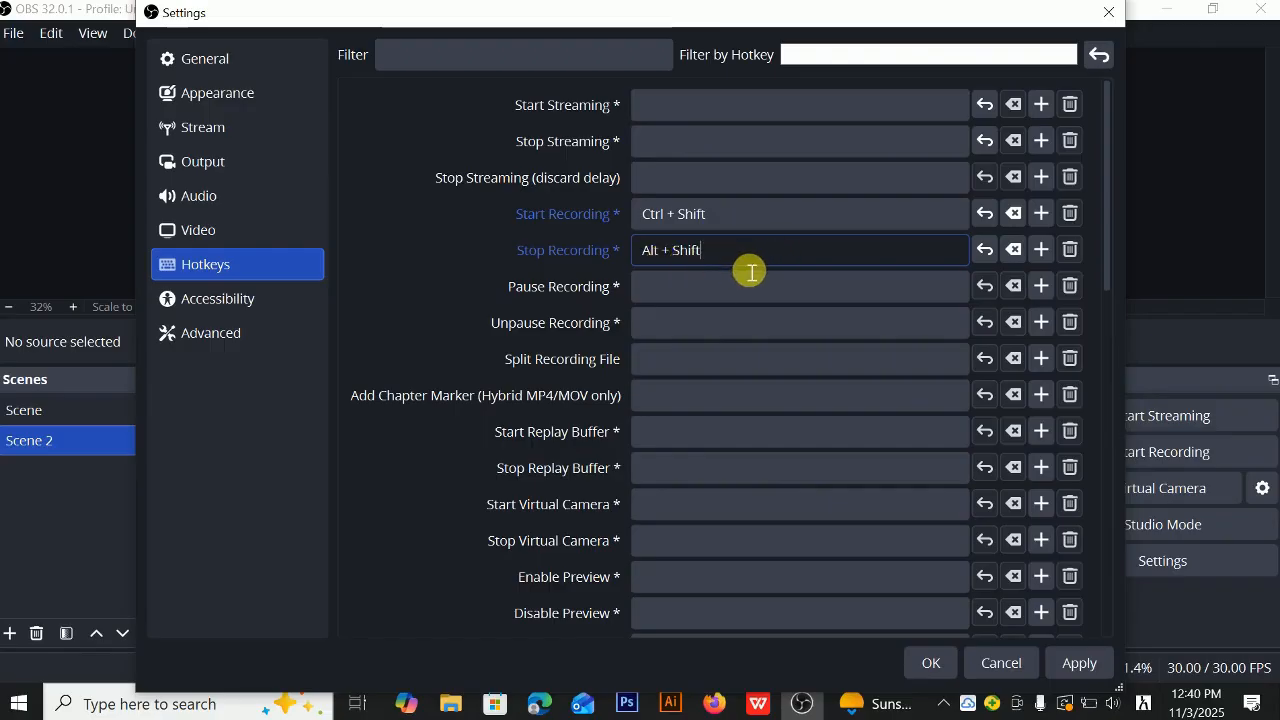
mouse_move(1107, 108)
mouse_down()
mouse_move(1105, 160)
mouse_move(1100, 120)
mouse_up()
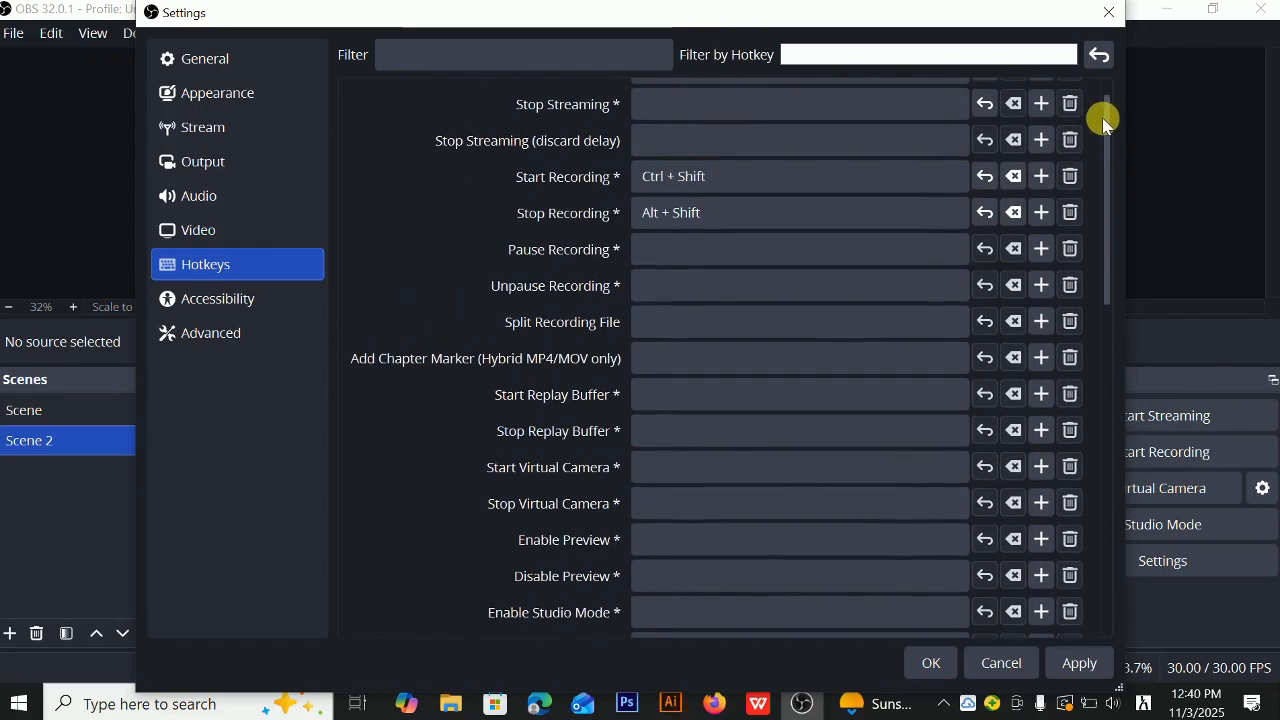
click(1080, 663)
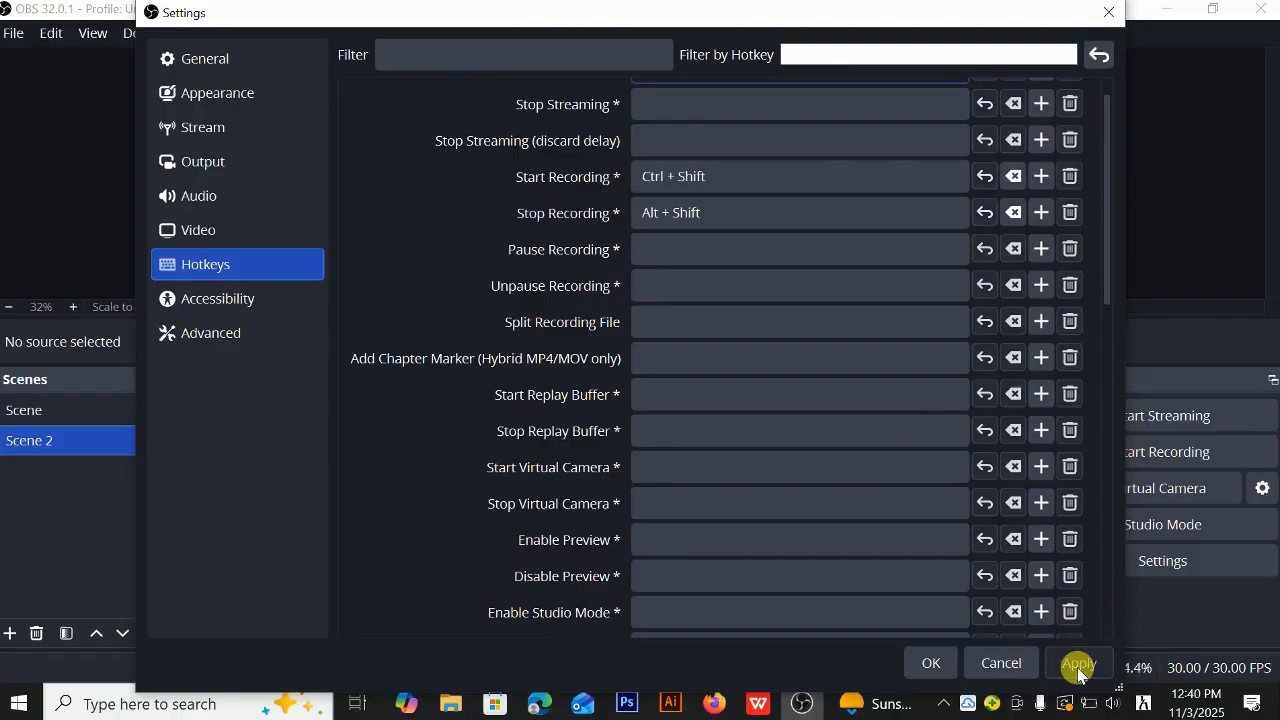
click(926, 665)
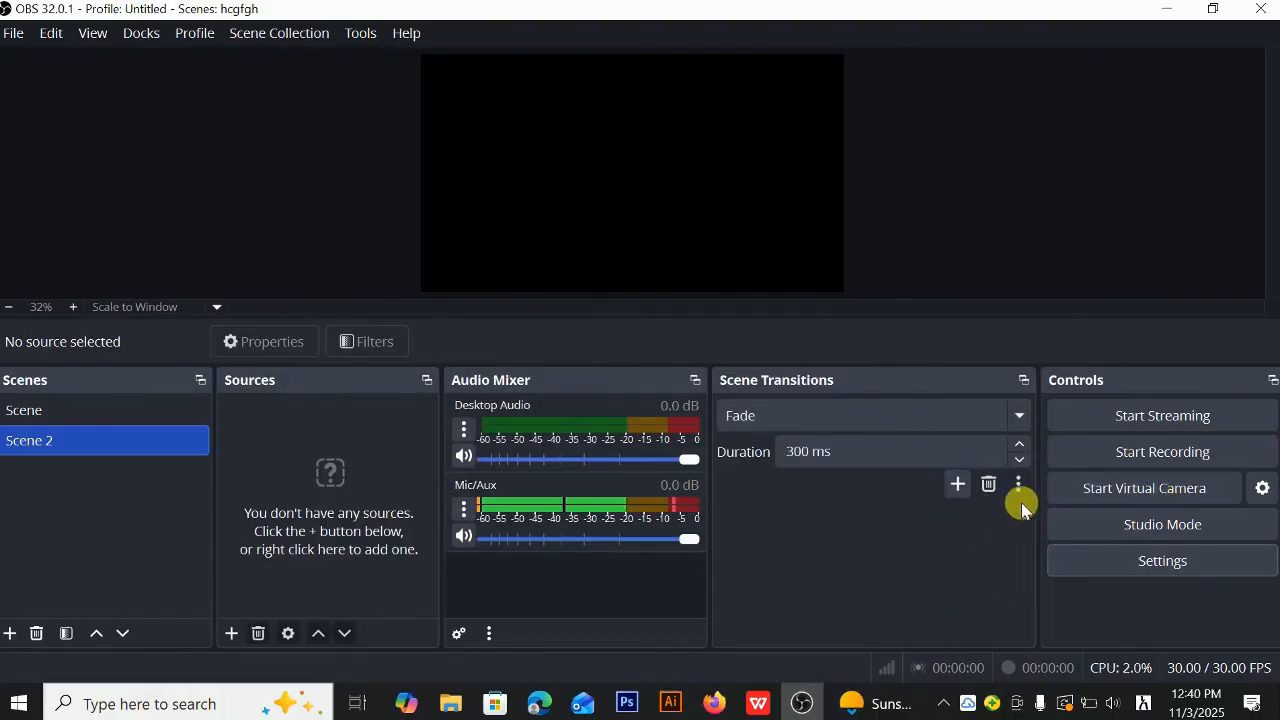
Step: Start a short test recording of Scene 2 and stop it
click(1141, 456)
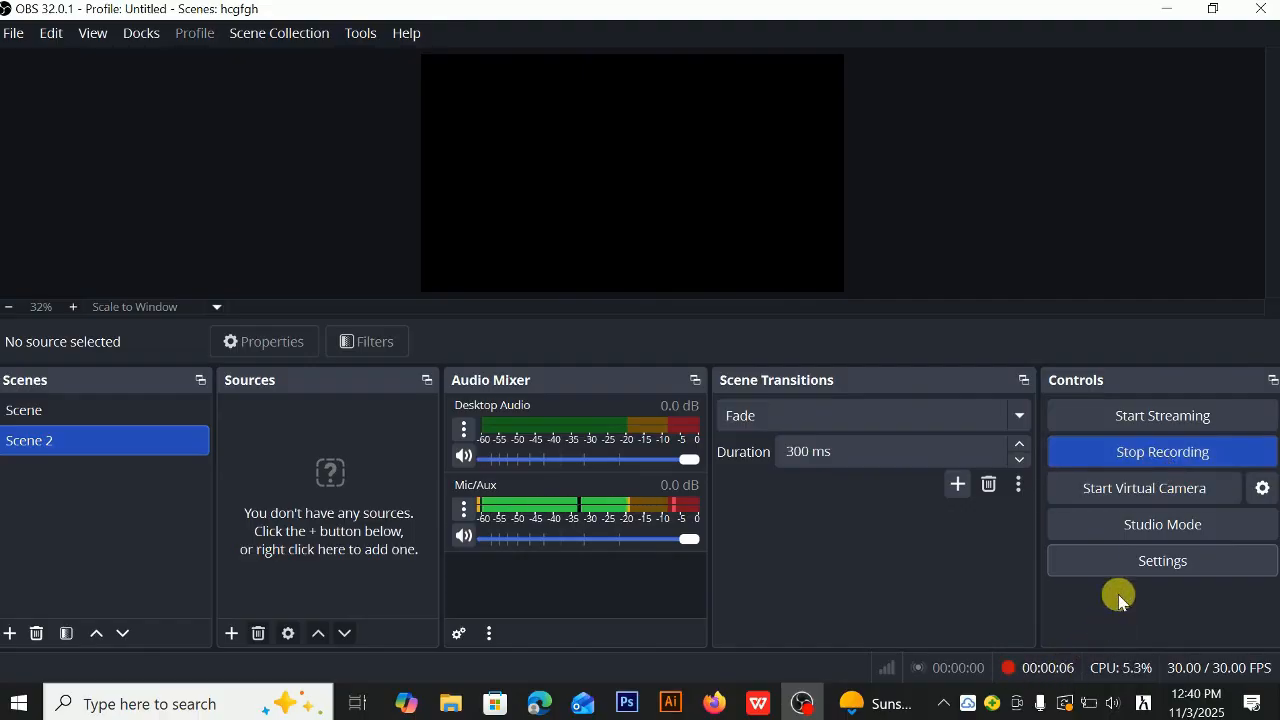
click(1150, 463)
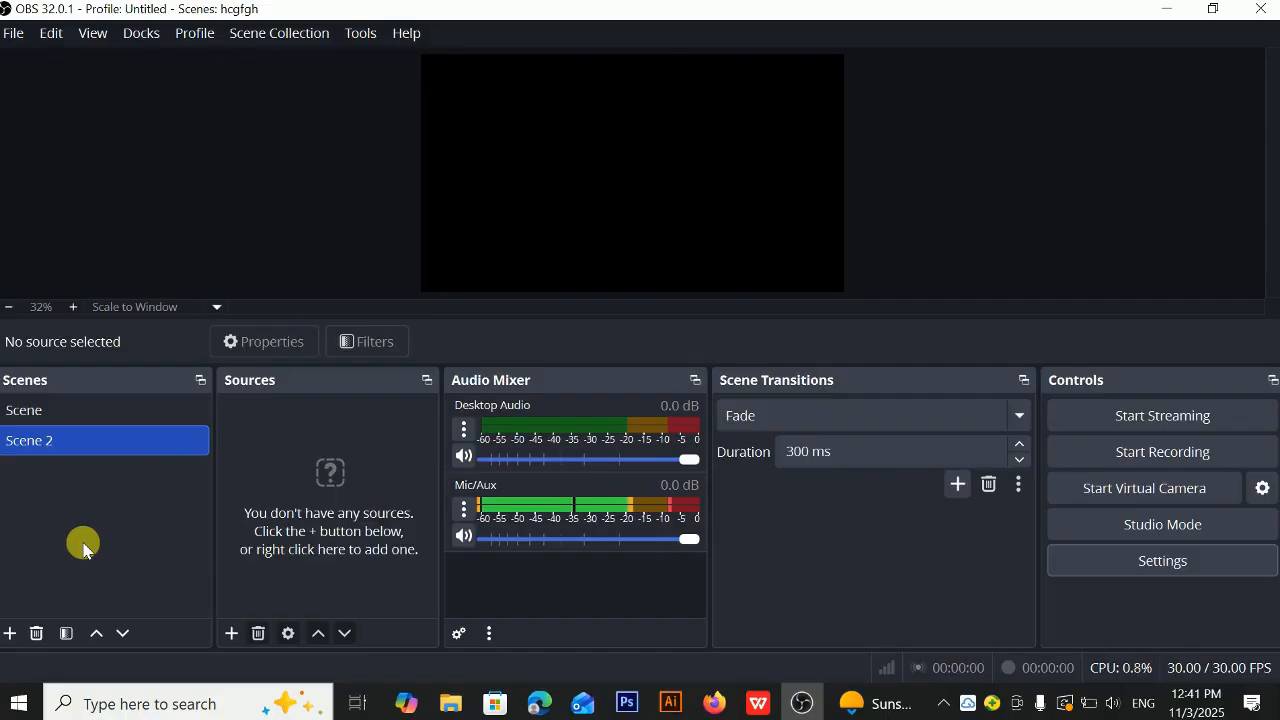
Step: Add a new scene named Scene 3 to the scene list
click(10, 633)
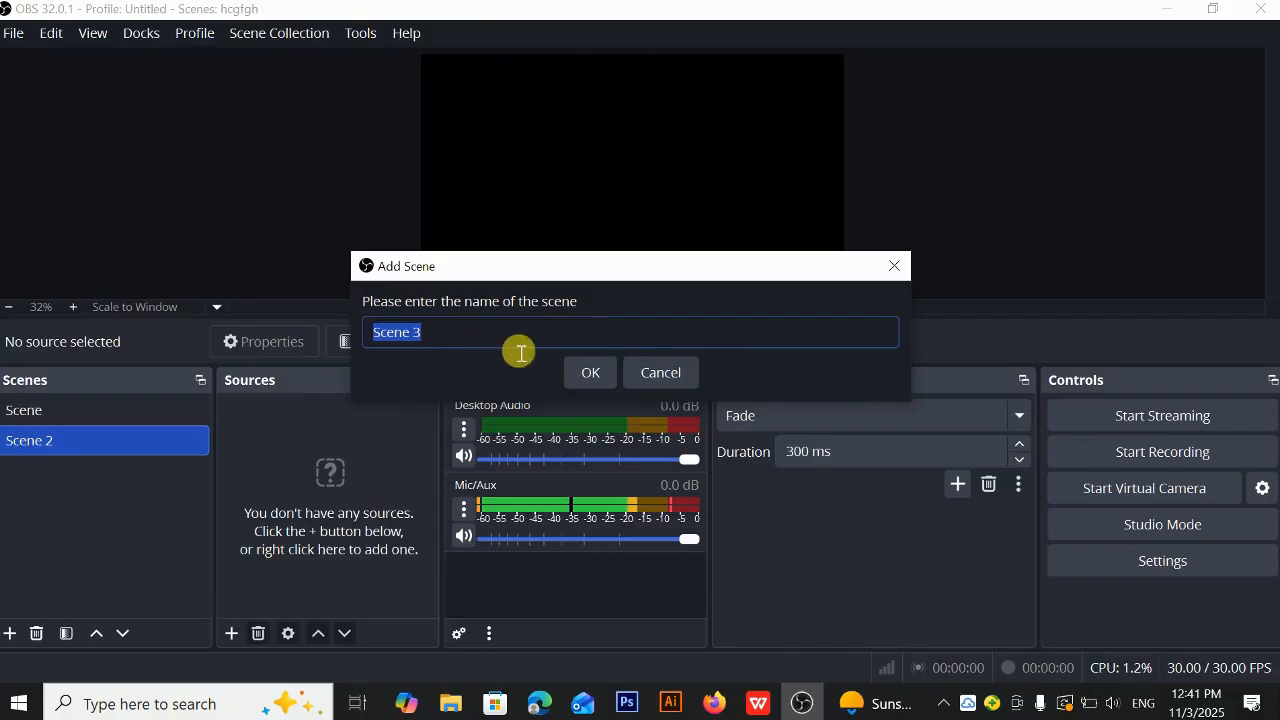
click(596, 373)
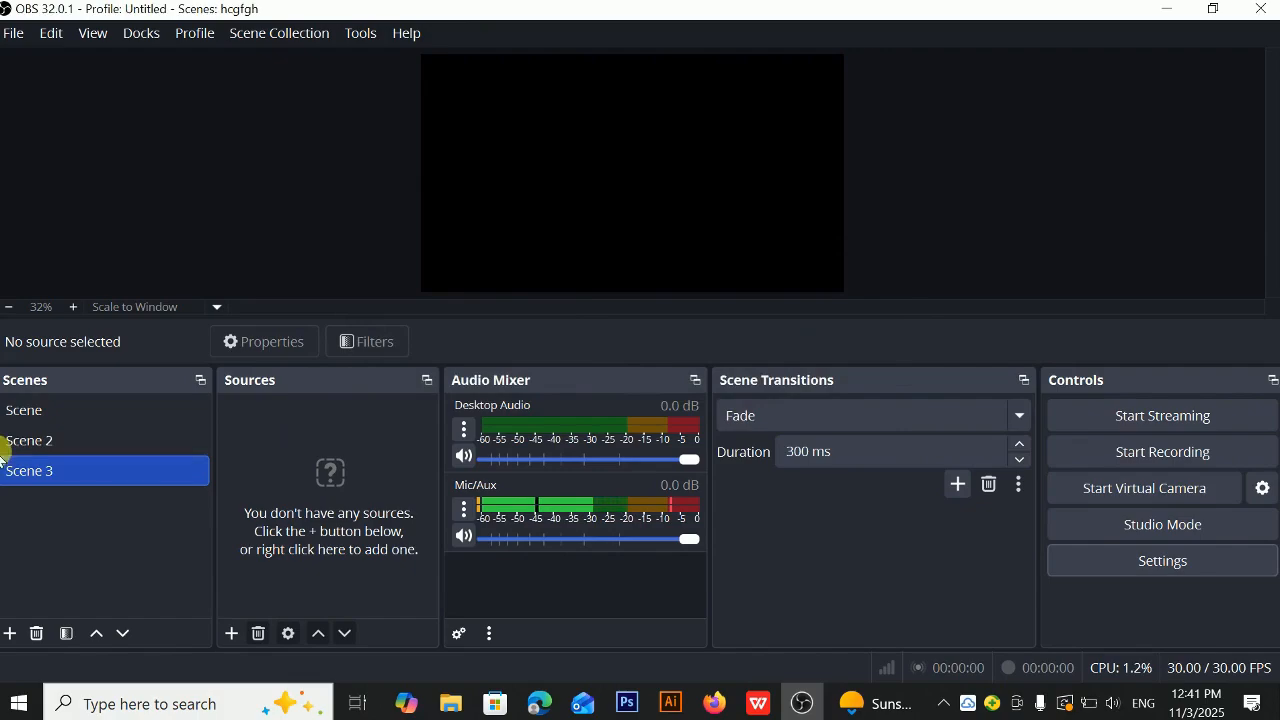
Step: Remove Scene 2 from the scene list and confirm the removal
click(55, 476)
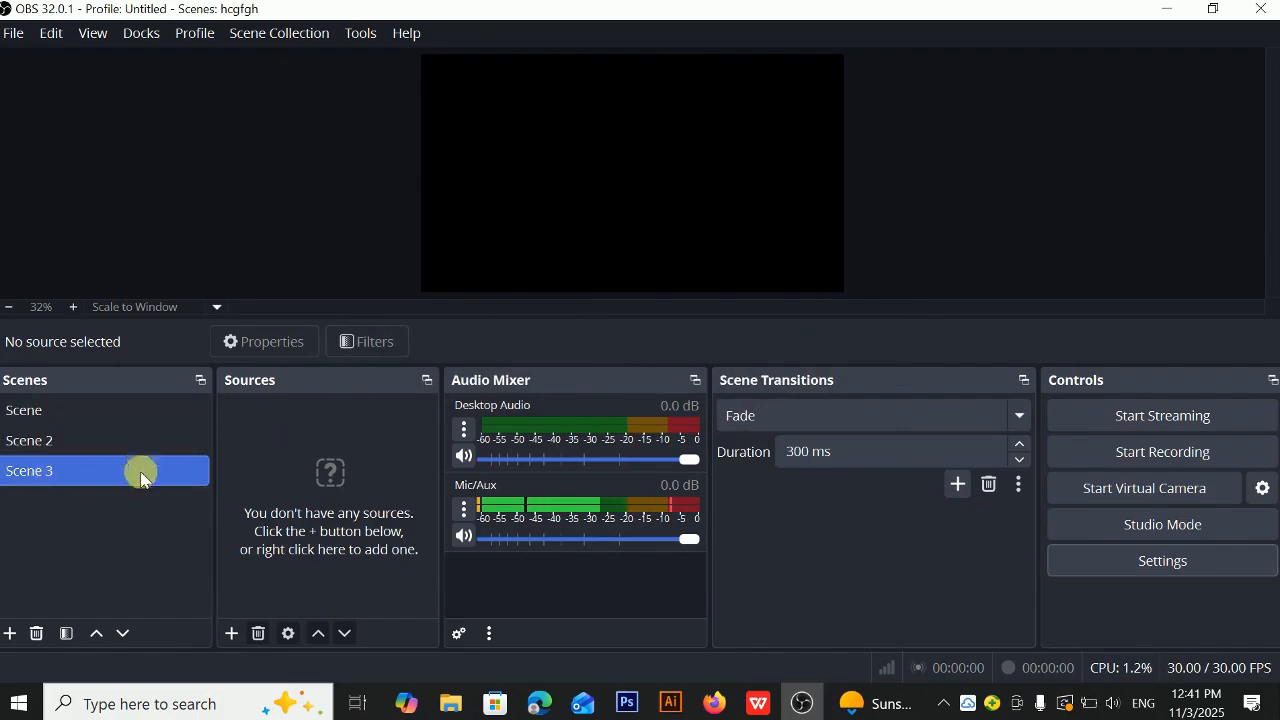
click(53, 442)
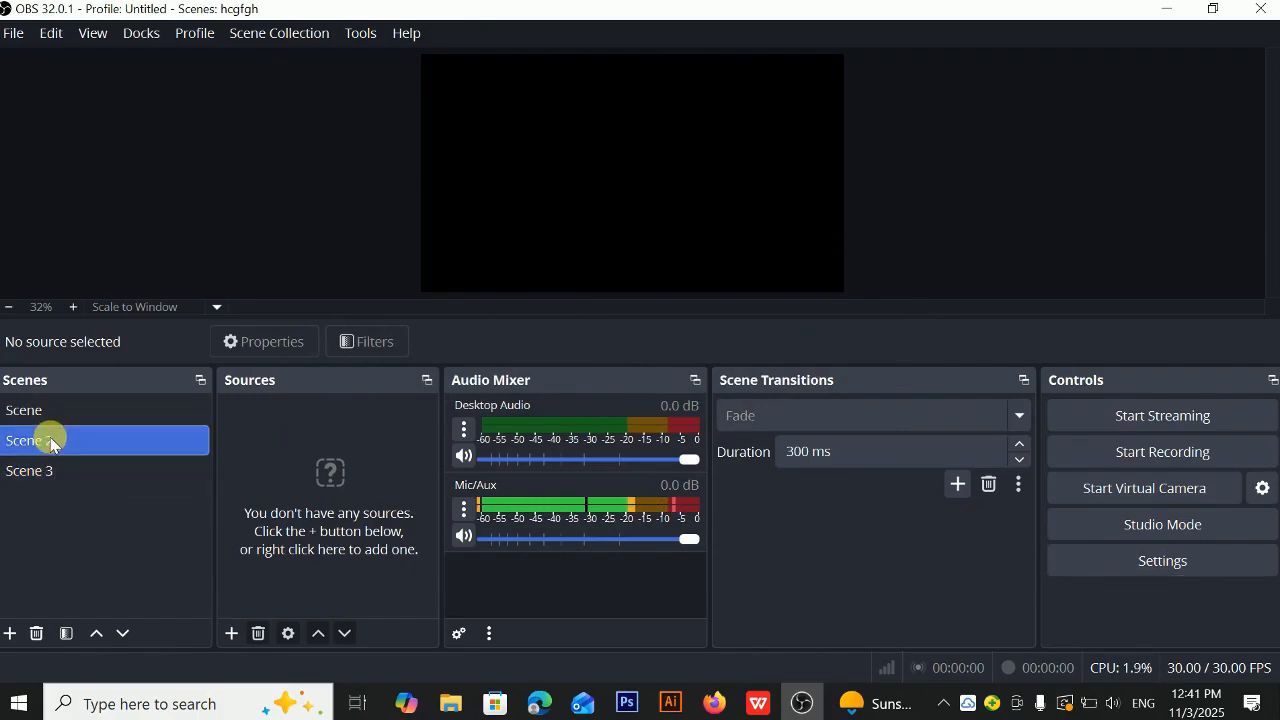
click(36, 633)
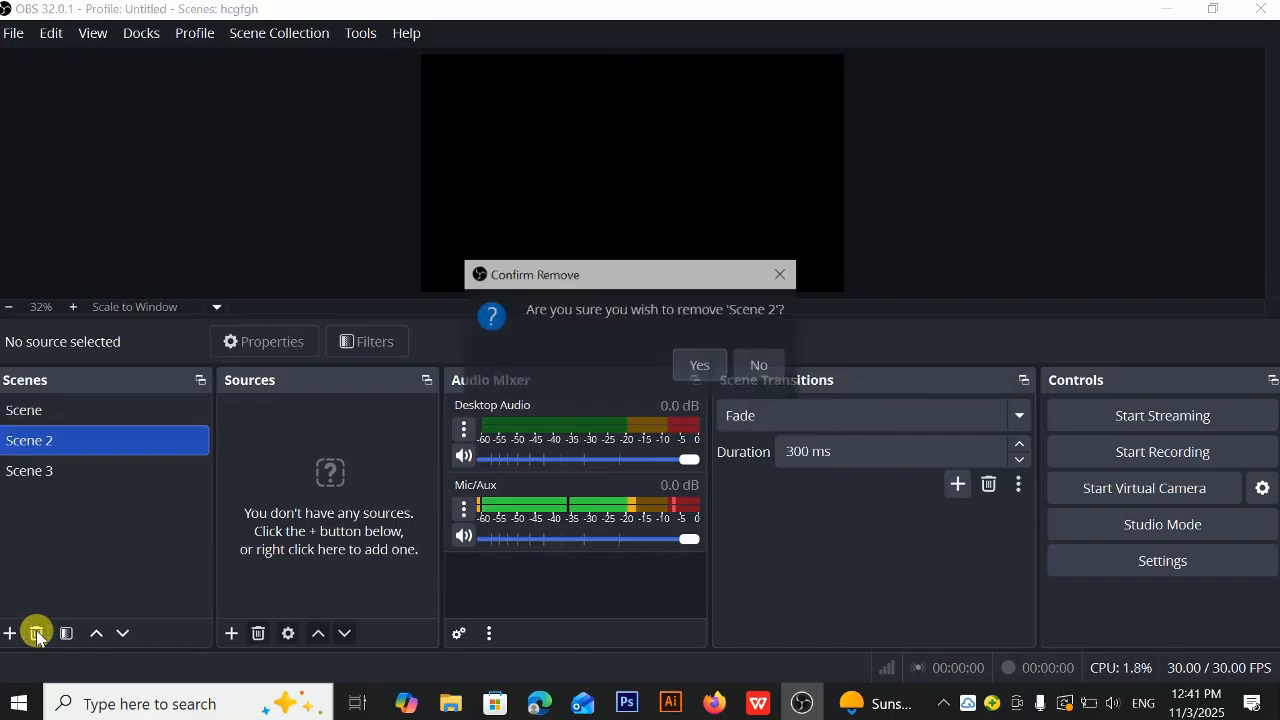
click(700, 366)
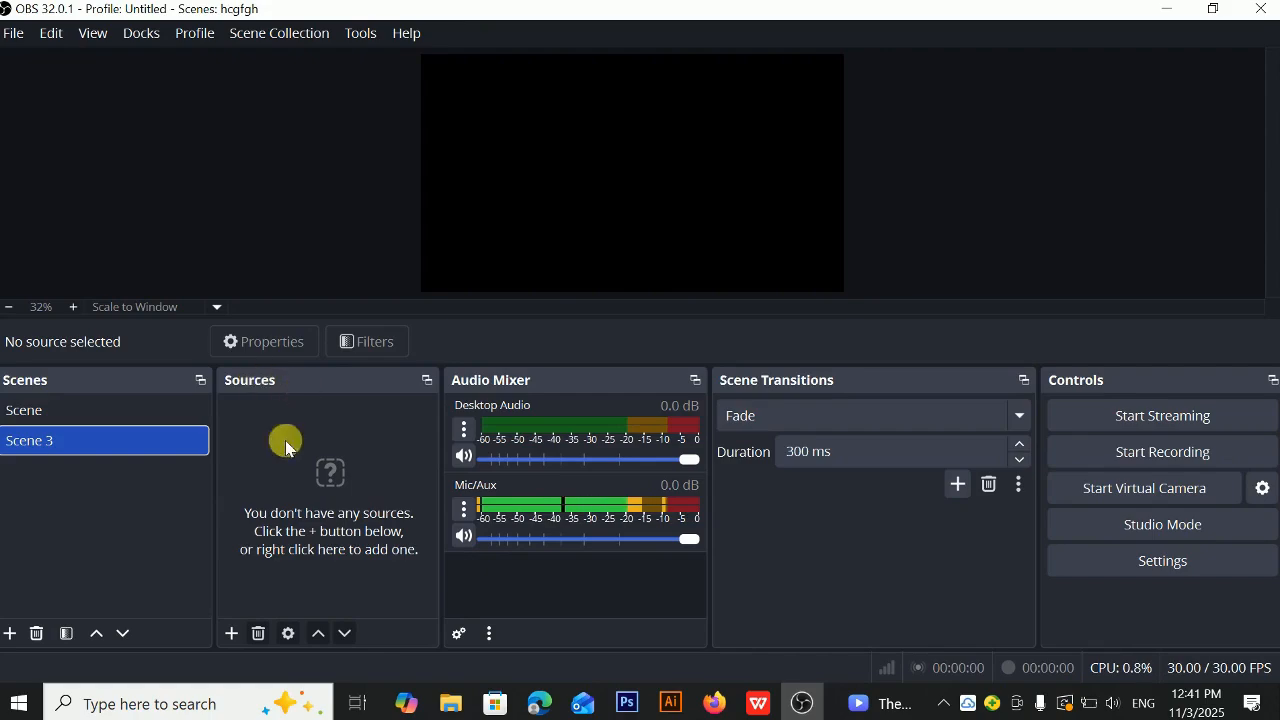
Step: Add a new Audio Input Capture source to Scene 3, using the Default device
click(232, 634)
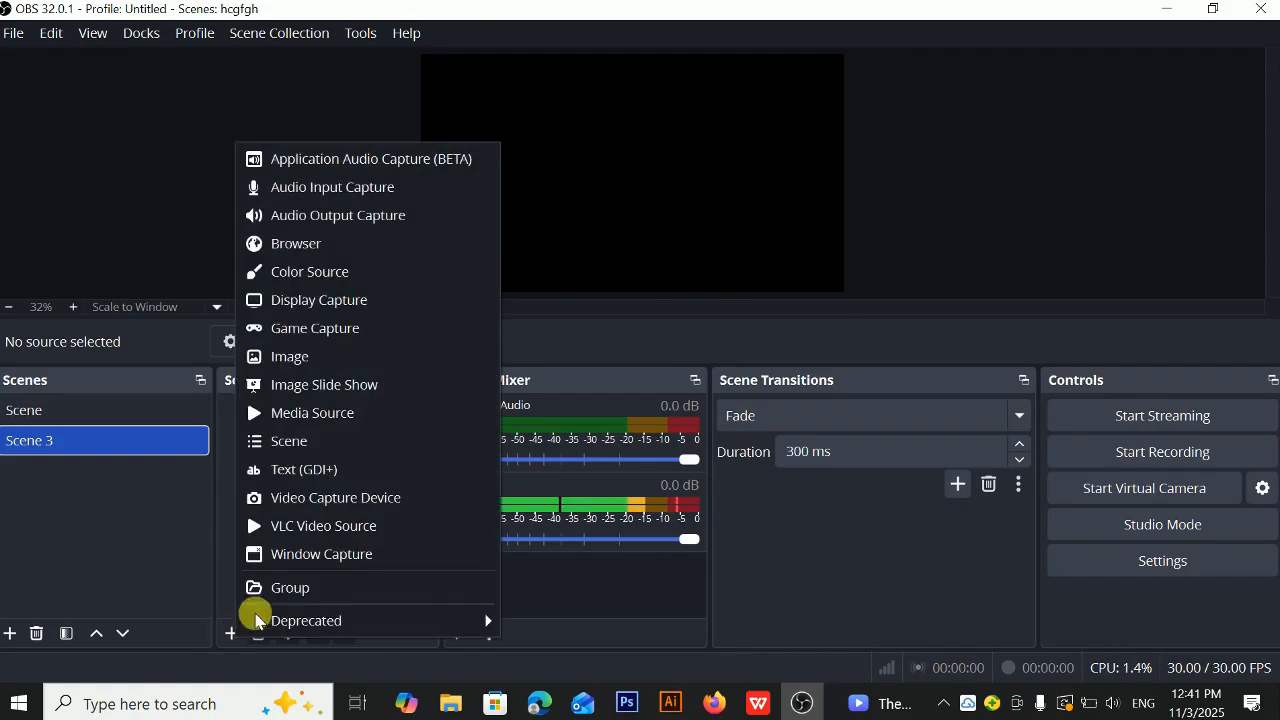
click(393, 188)
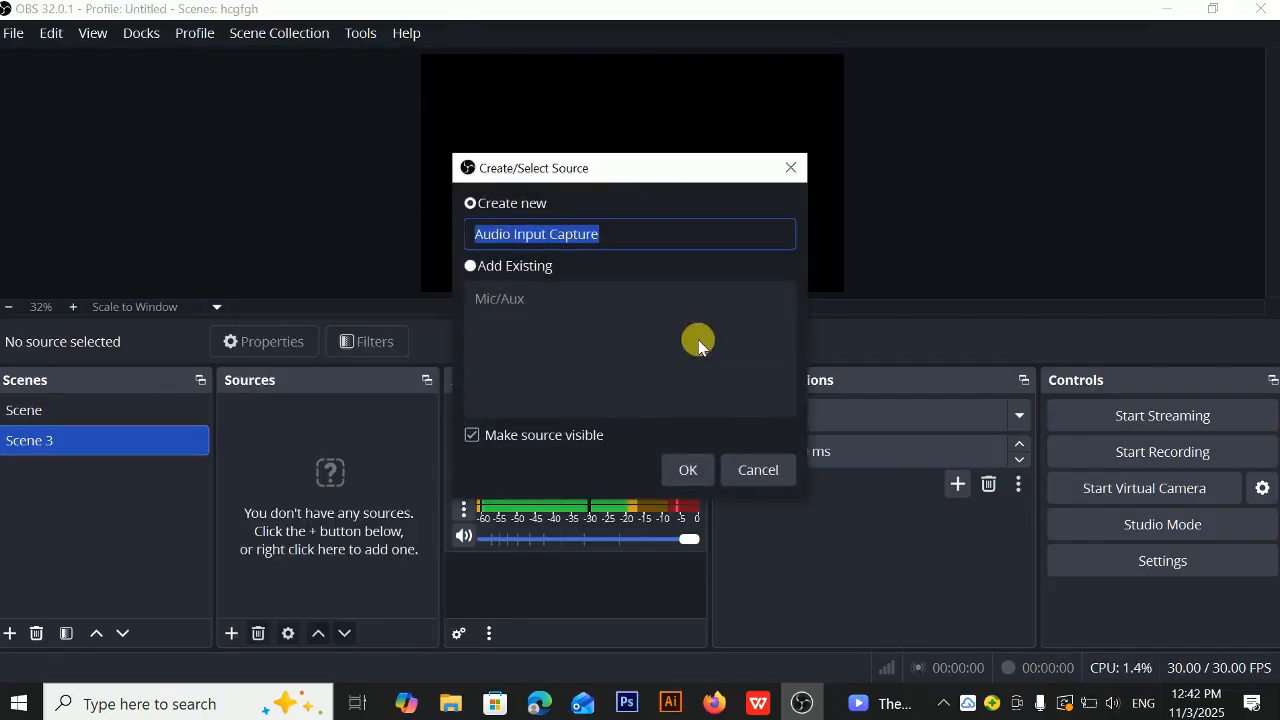
click(690, 468)
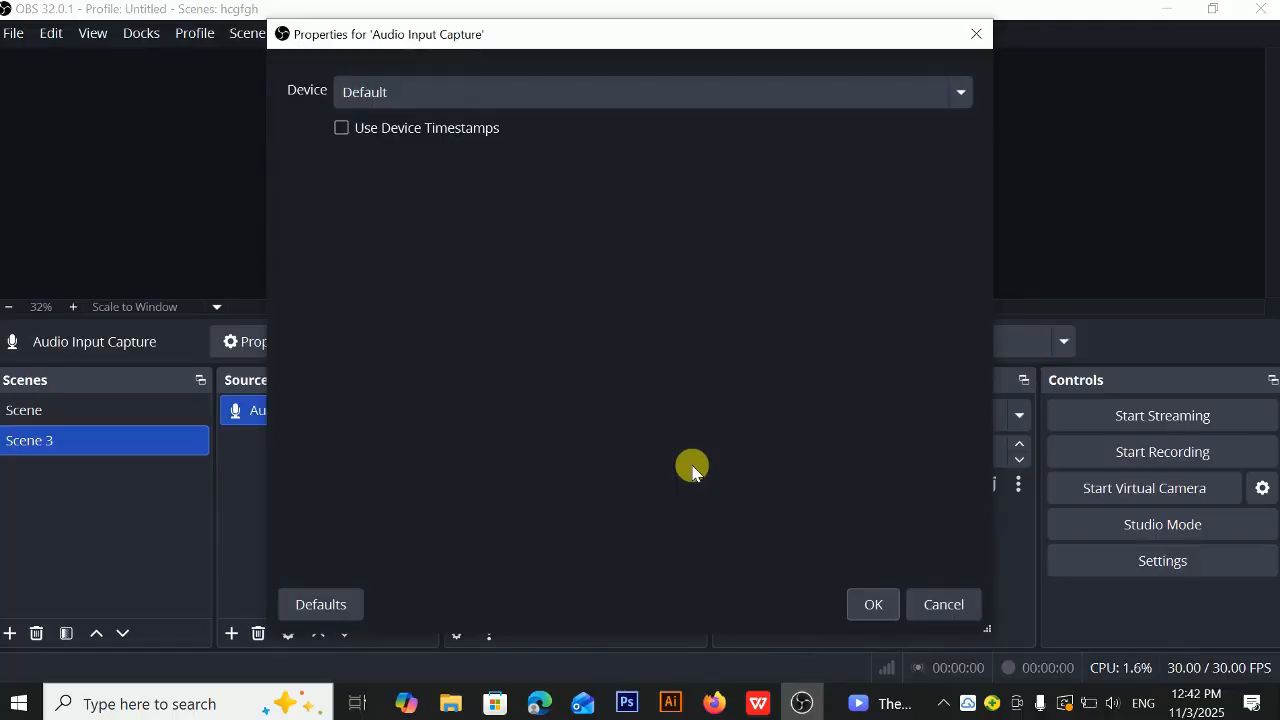
click(872, 612)
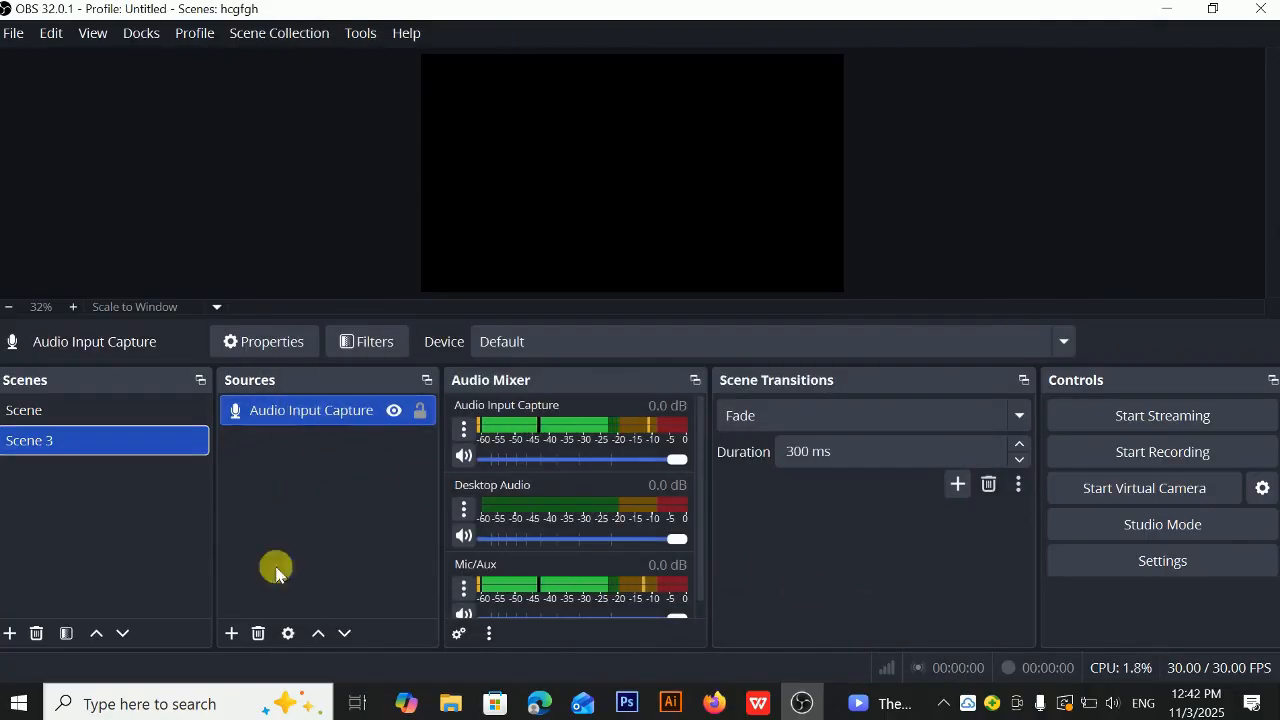
Step: Add a new Audio Output Capture source to Scene 3 with Speakers (Conexant ISST Audio) as its device
click(232, 636)
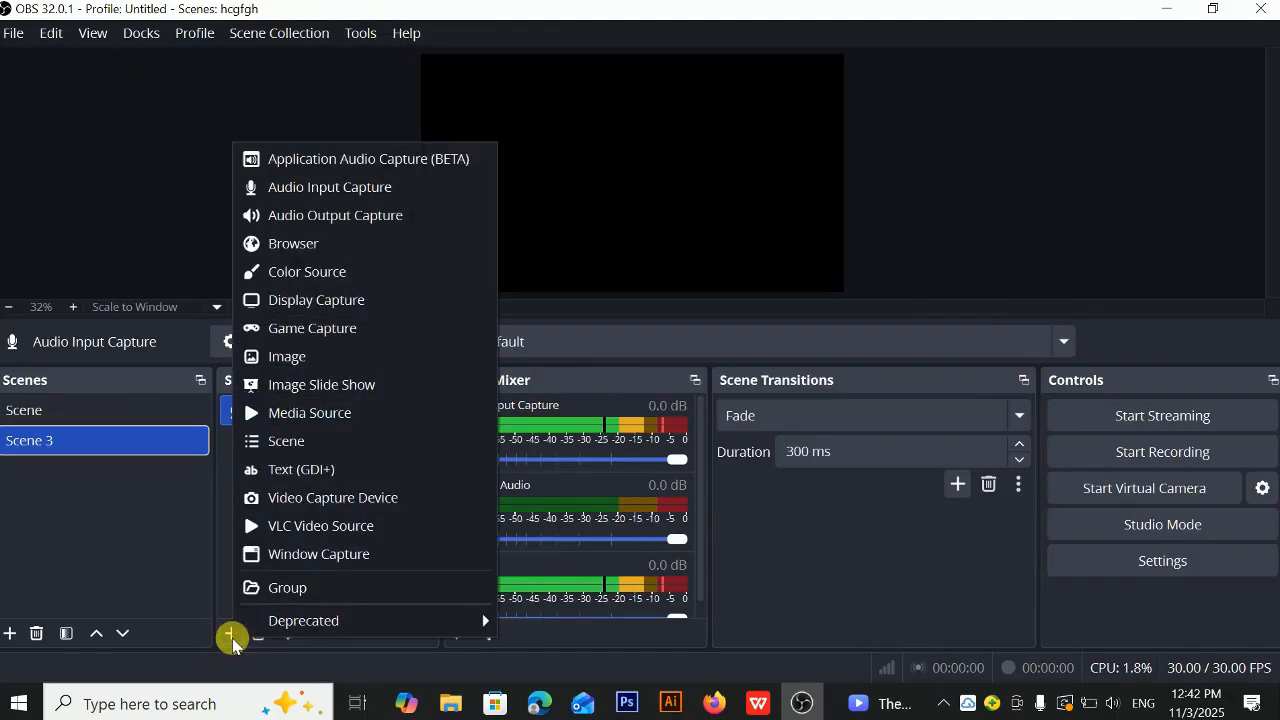
click(355, 216)
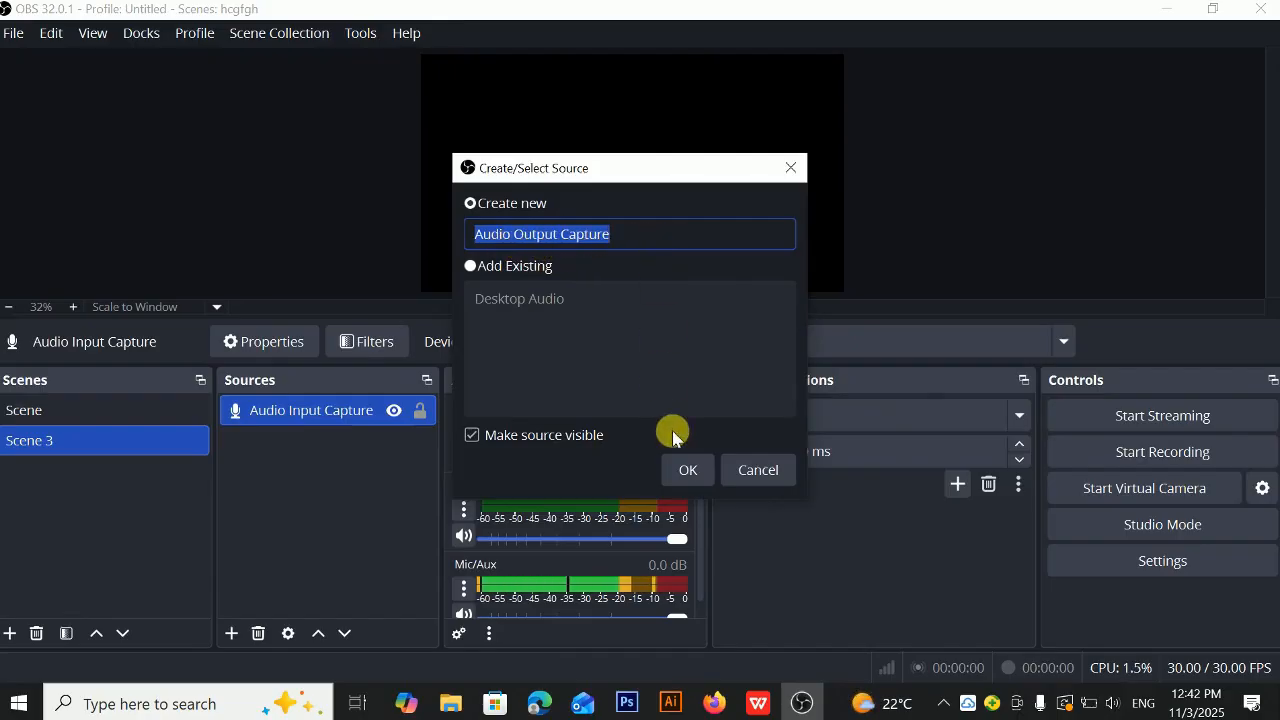
click(684, 467)
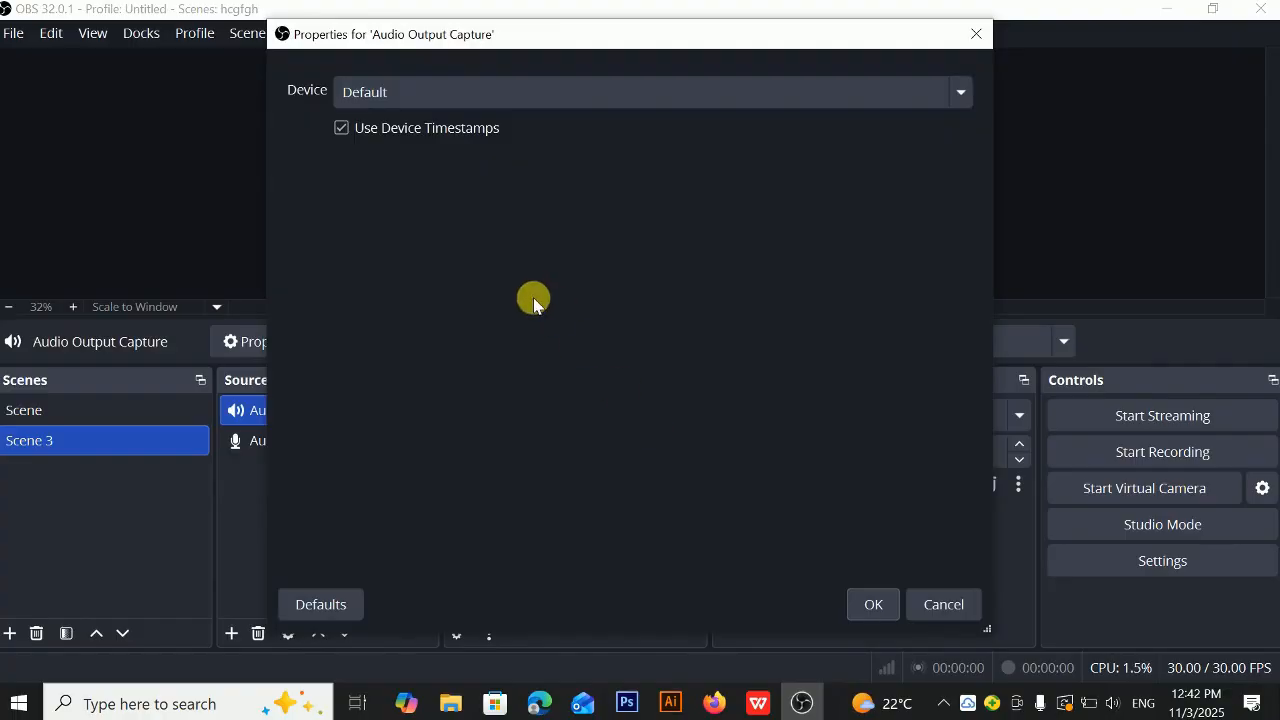
click(960, 95)
click(597, 170)
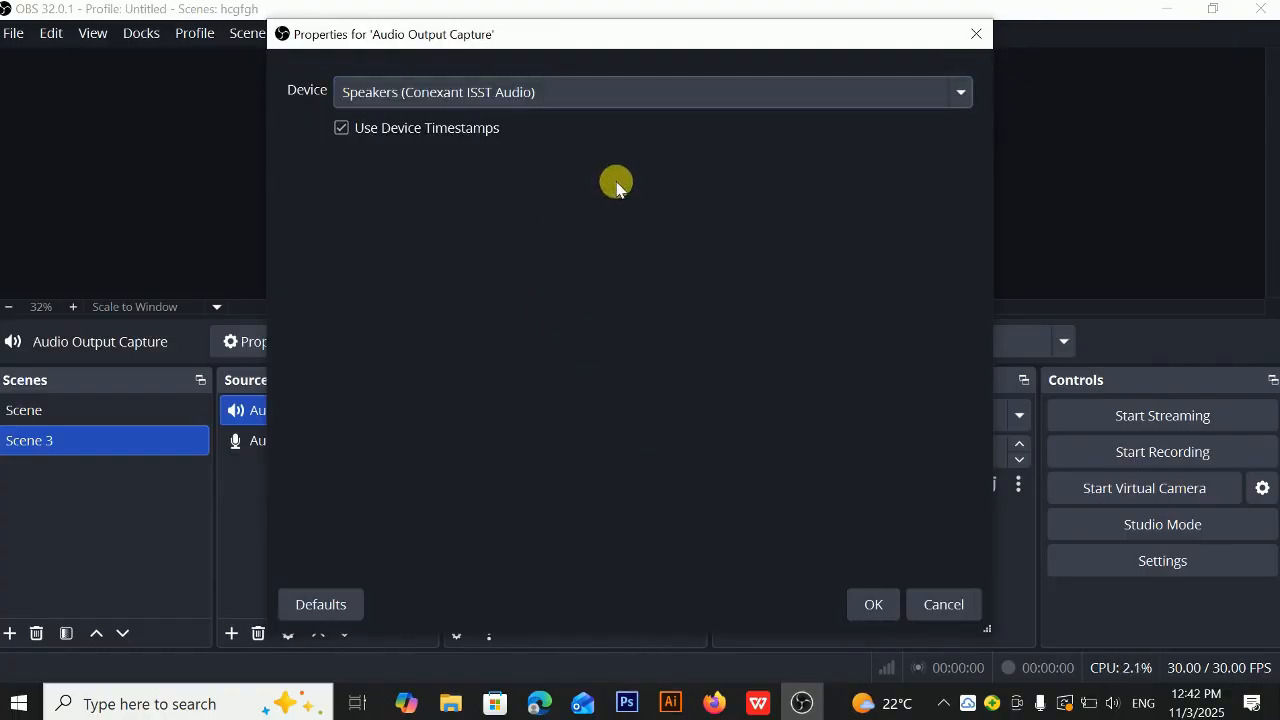
click(876, 603)
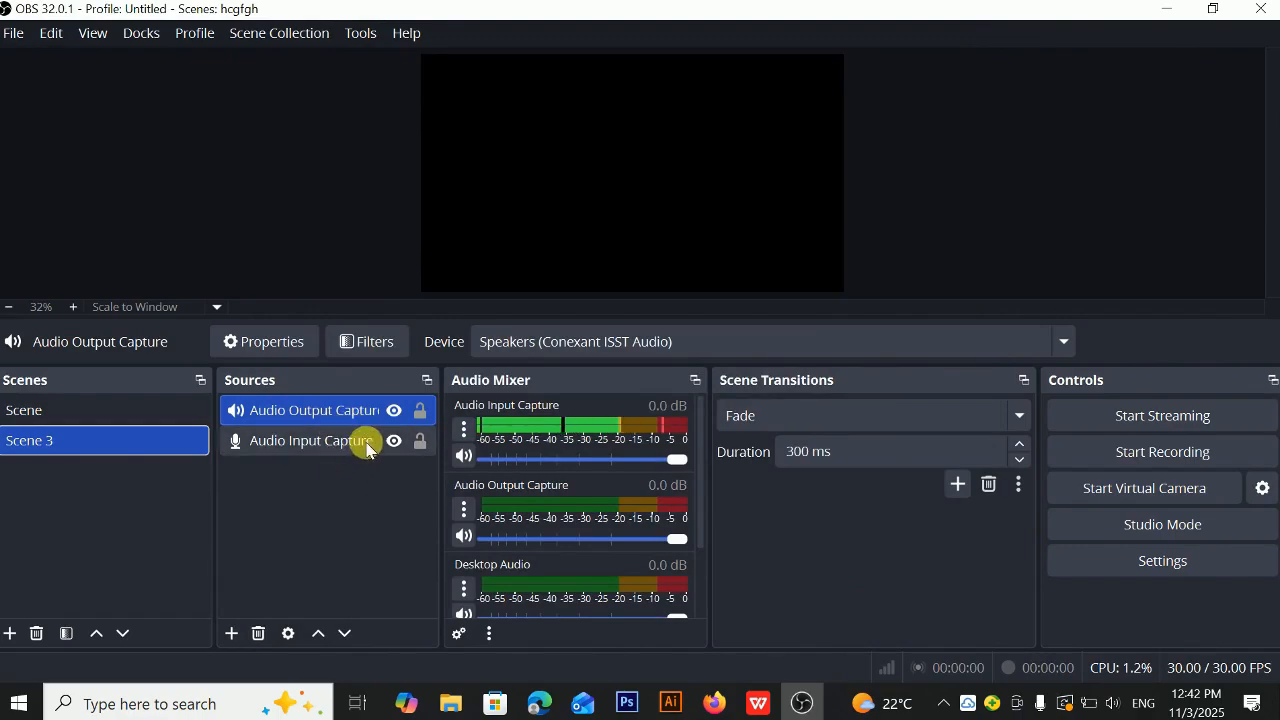
Step: Add a Display Capture source for the 1920x1080 primary monitor to Scene 3 and start recording
click(231, 633)
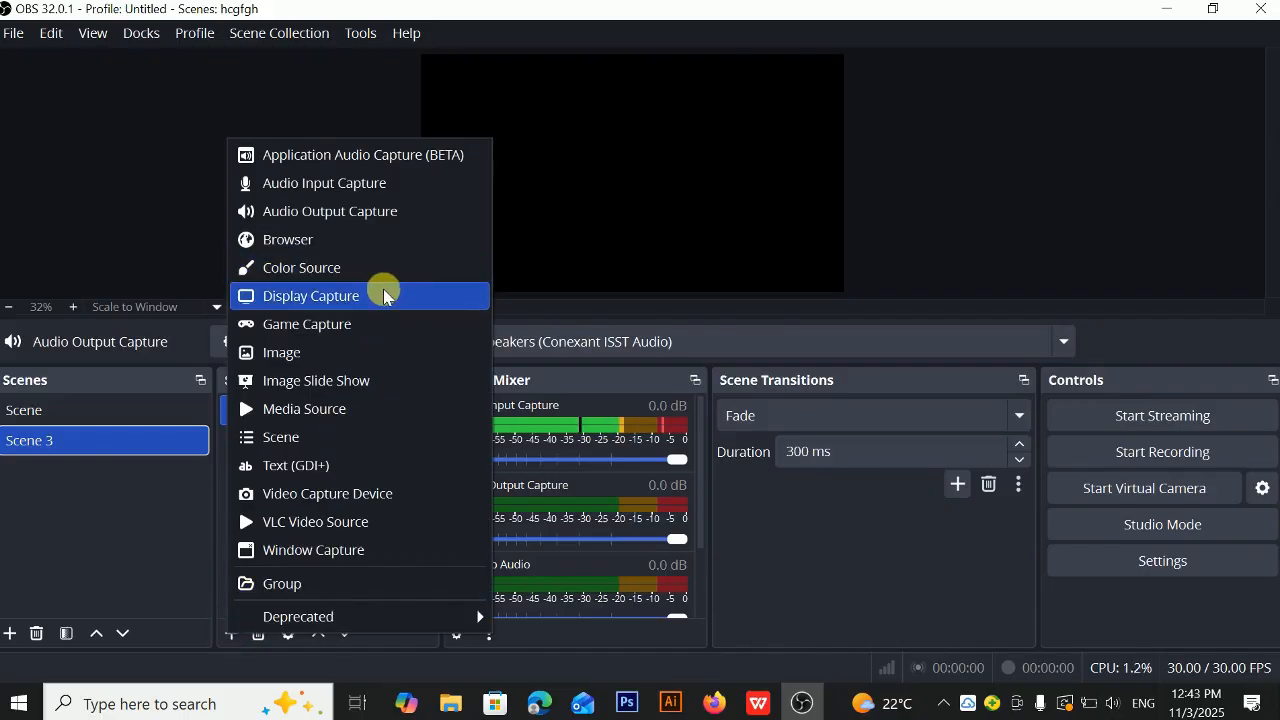
click(384, 295)
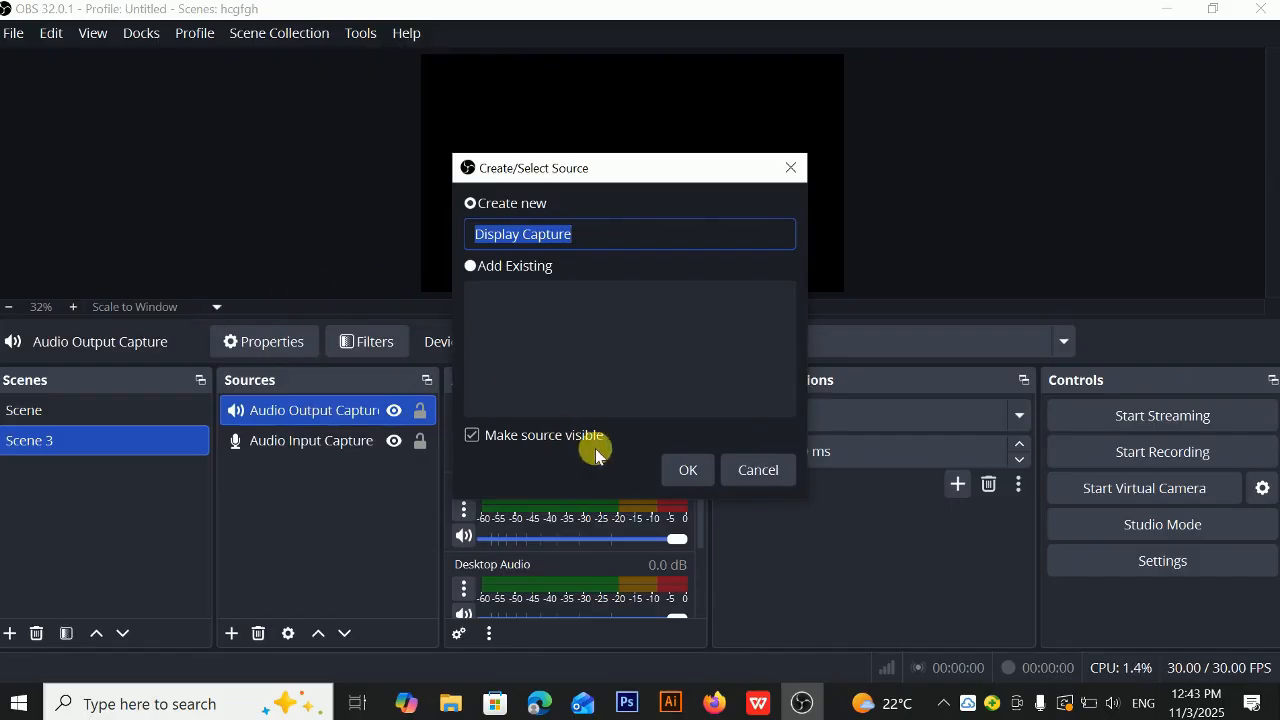
click(695, 472)
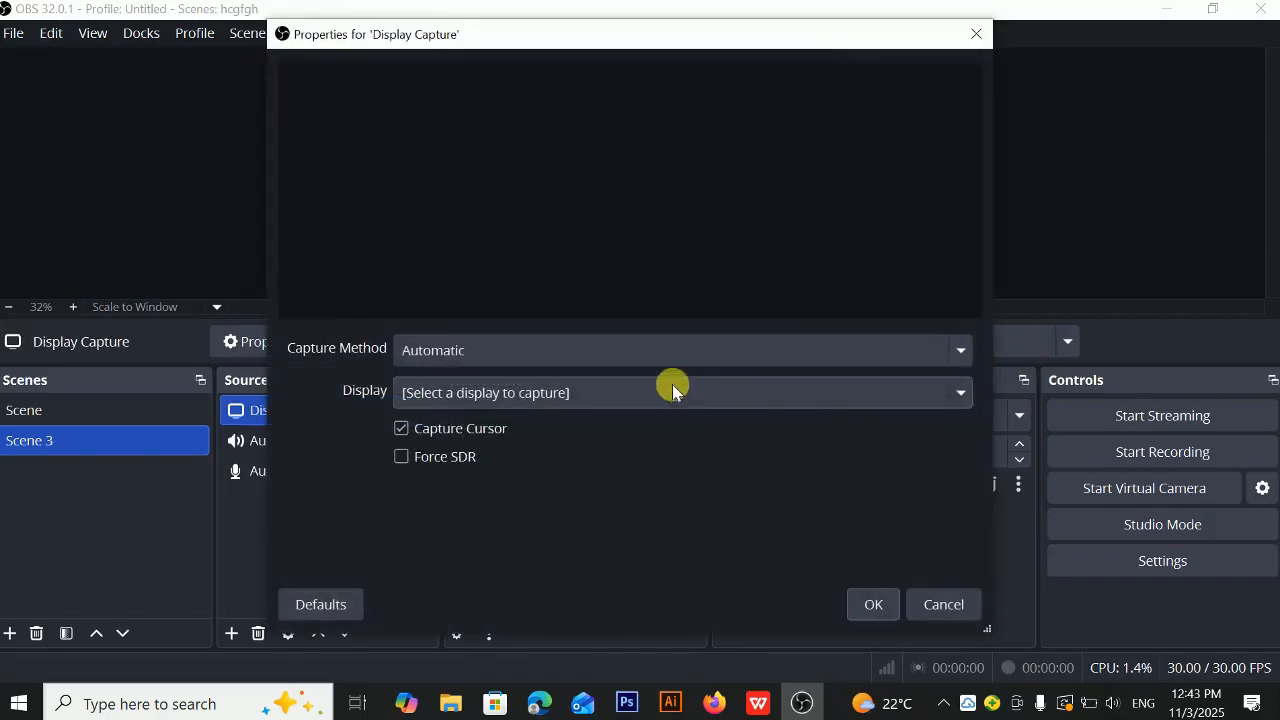
click(957, 393)
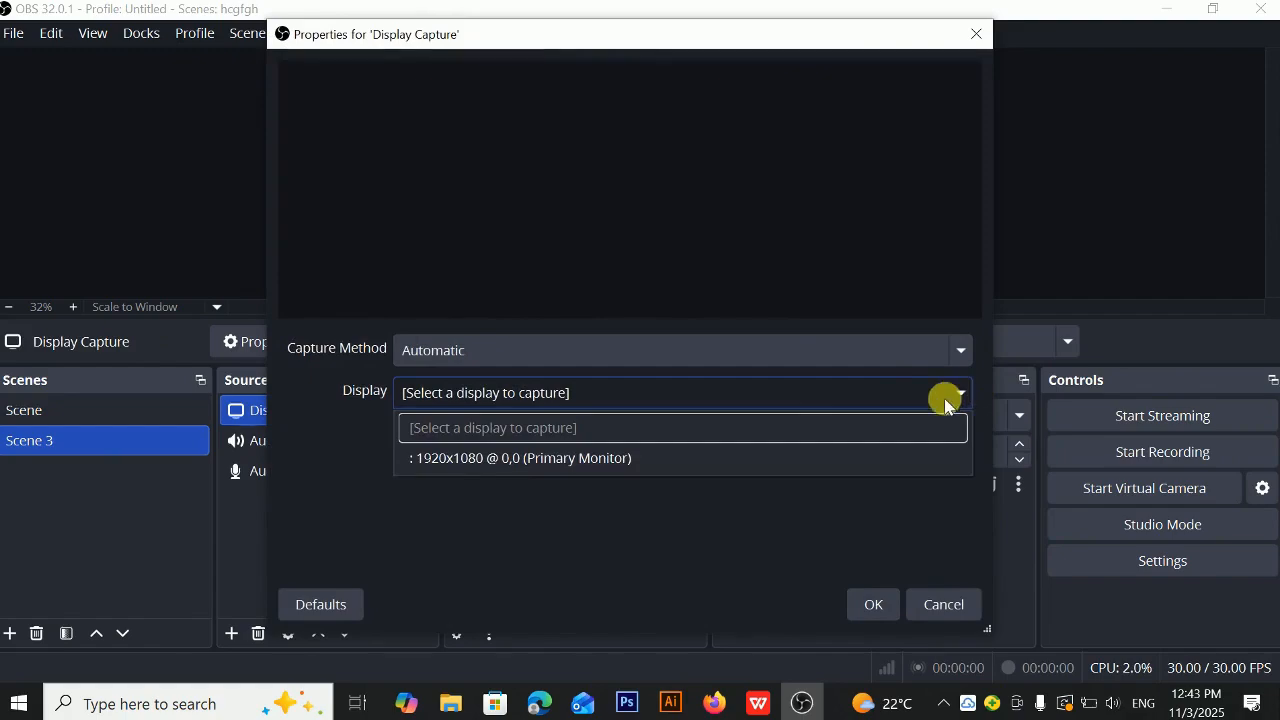
click(833, 457)
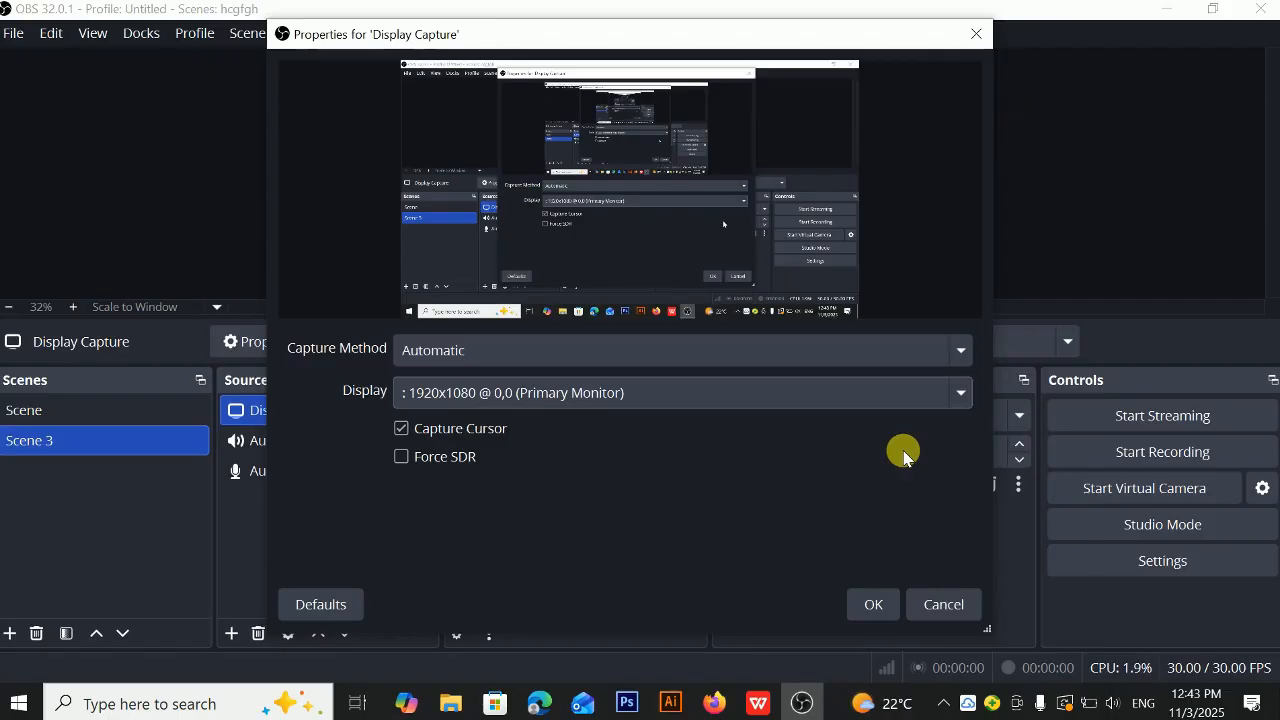
click(874, 604)
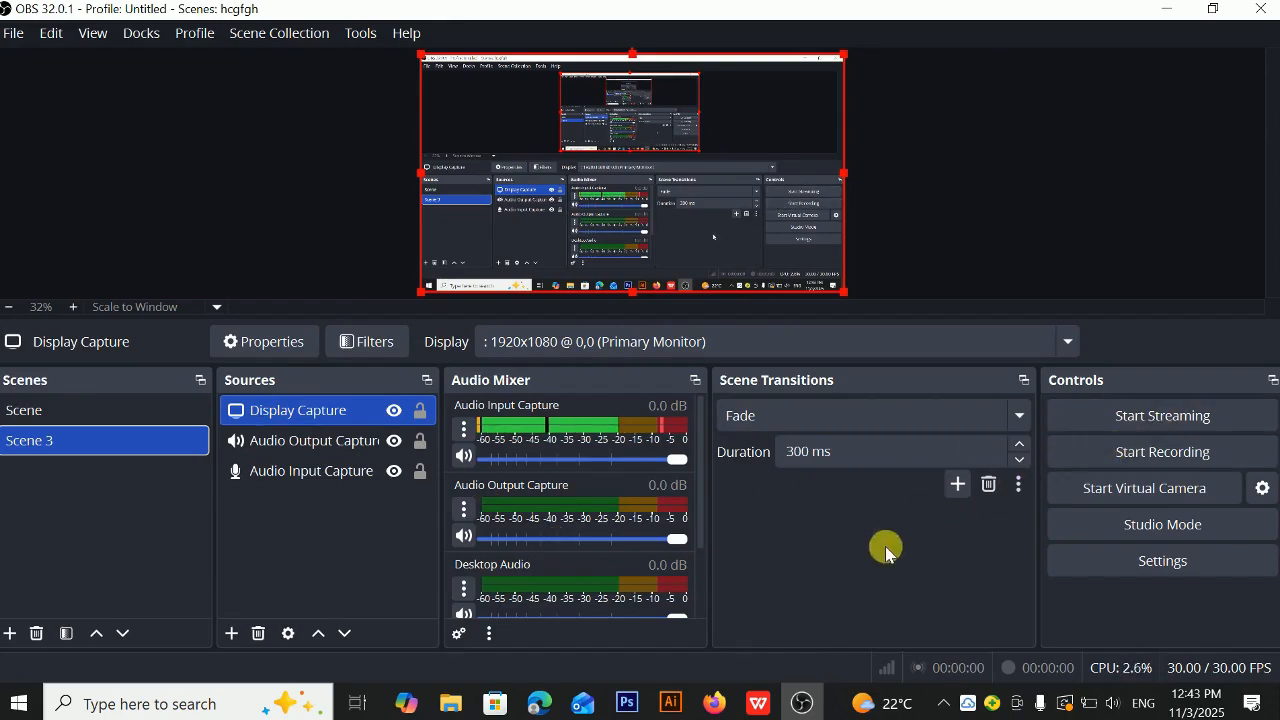
click(1078, 459)
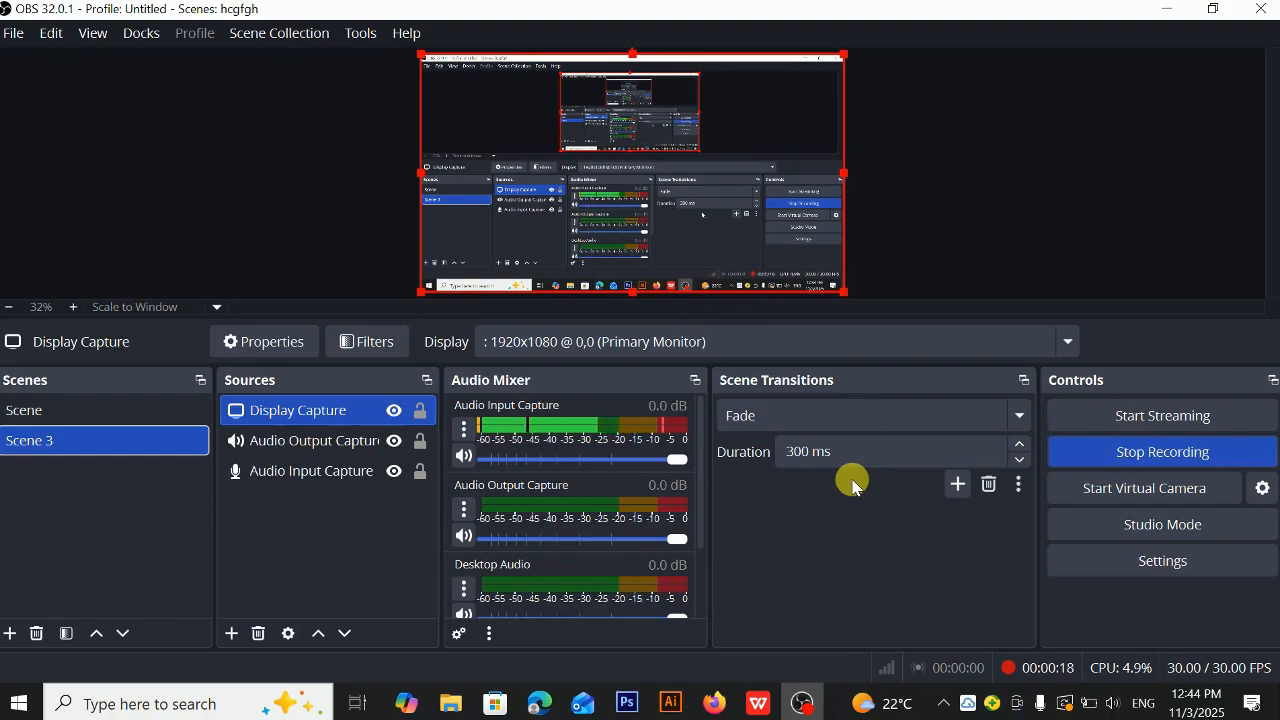
Step: Add a new Game Capture source to Scene 3 in the mode Capture any fullscreen application
click(231, 633)
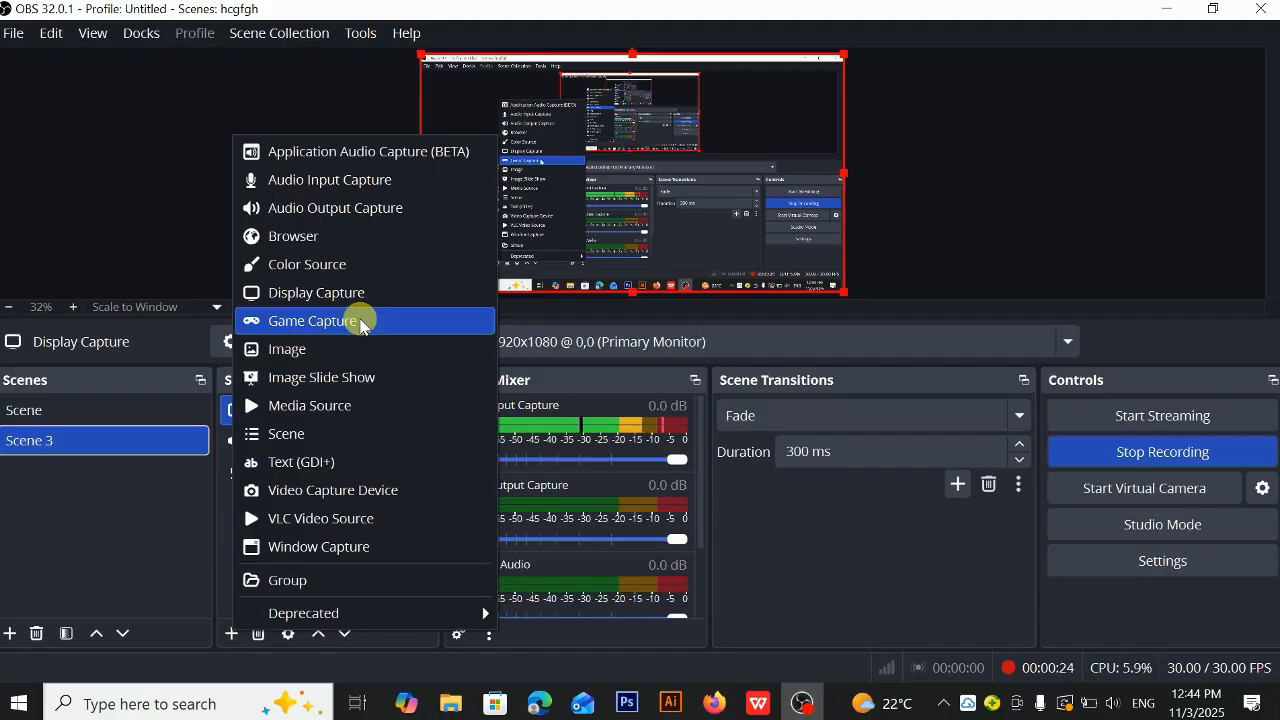
click(362, 326)
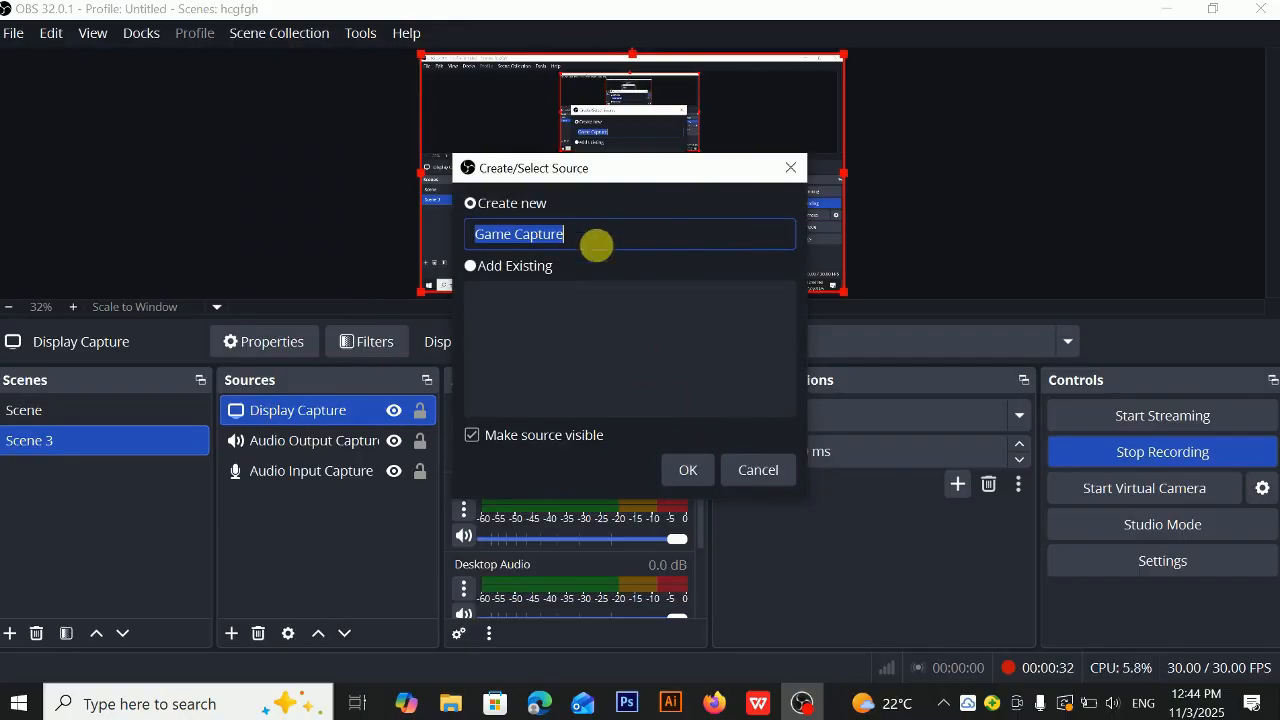
click(686, 470)
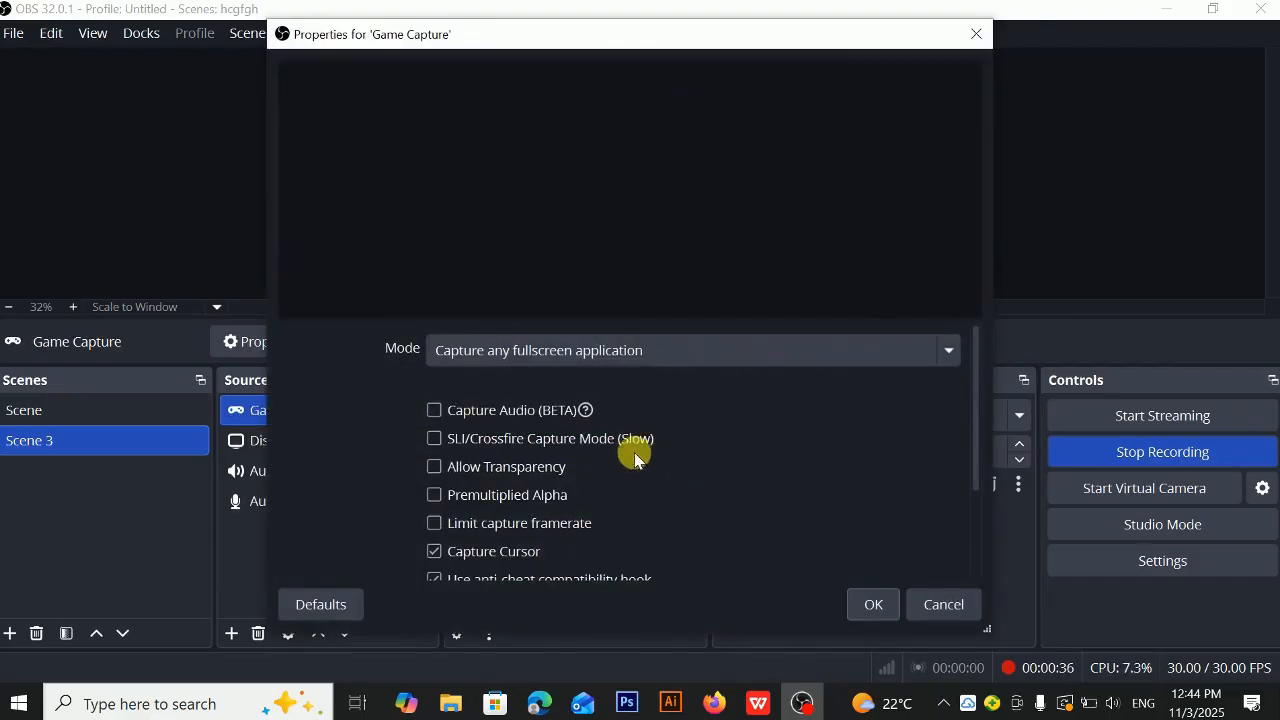
click(949, 351)
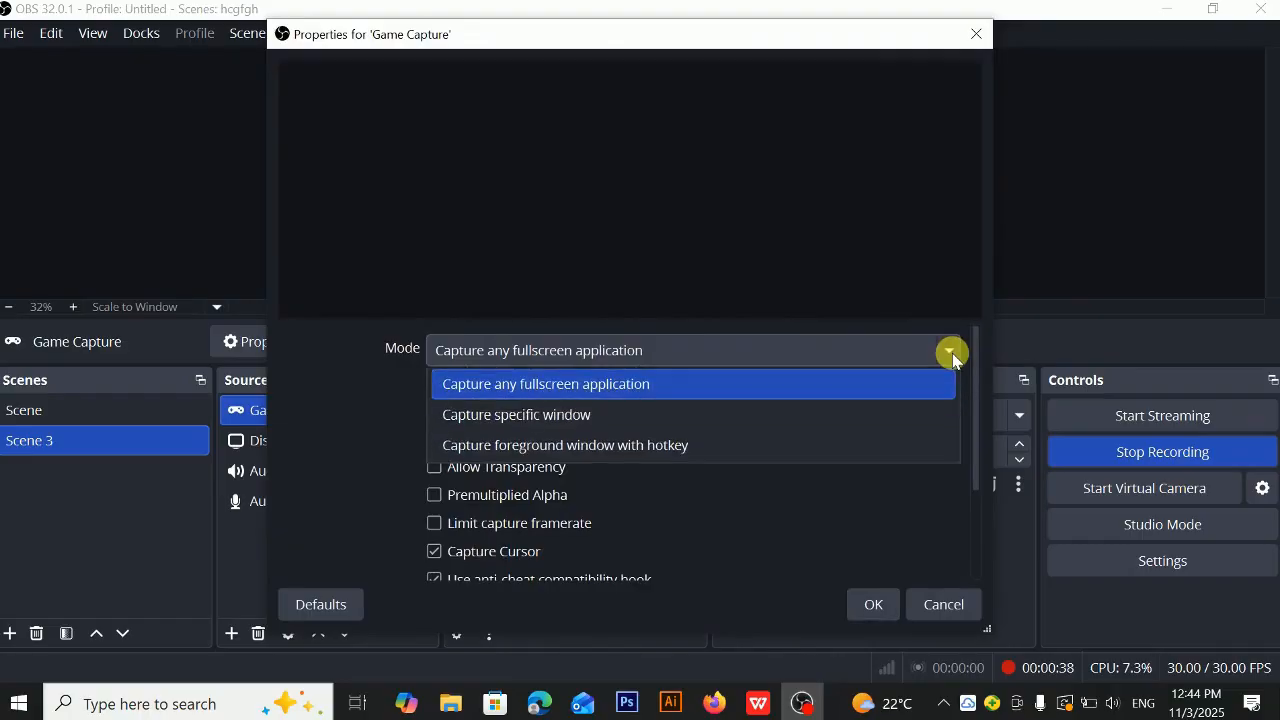
click(785, 488)
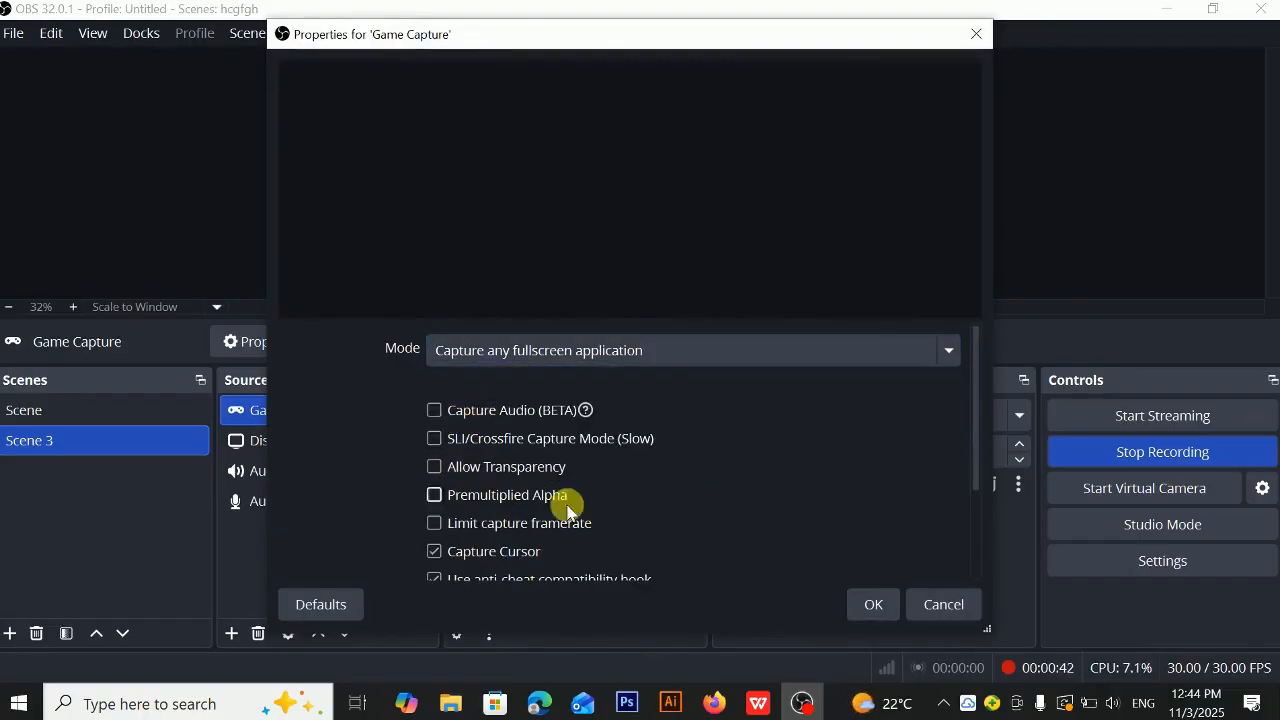
click(870, 604)
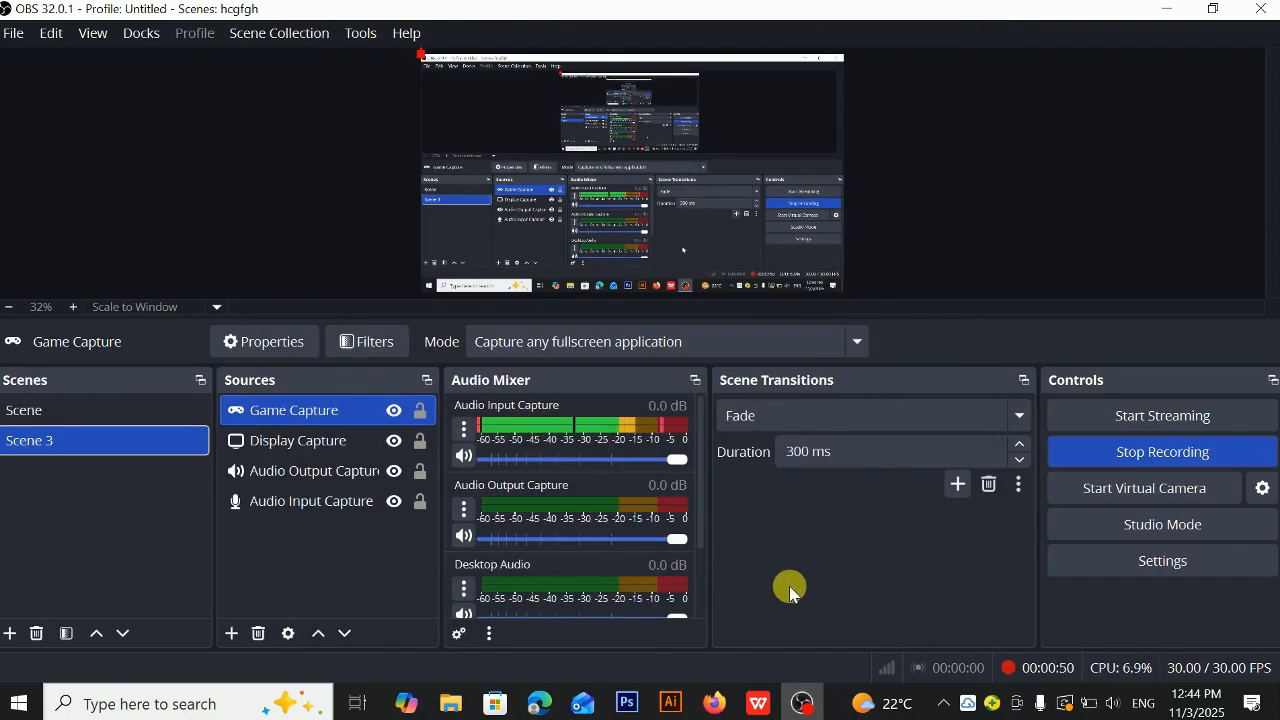
Step: Create a new visible Image source in Scene 3, keeping the default name Image
click(229, 634)
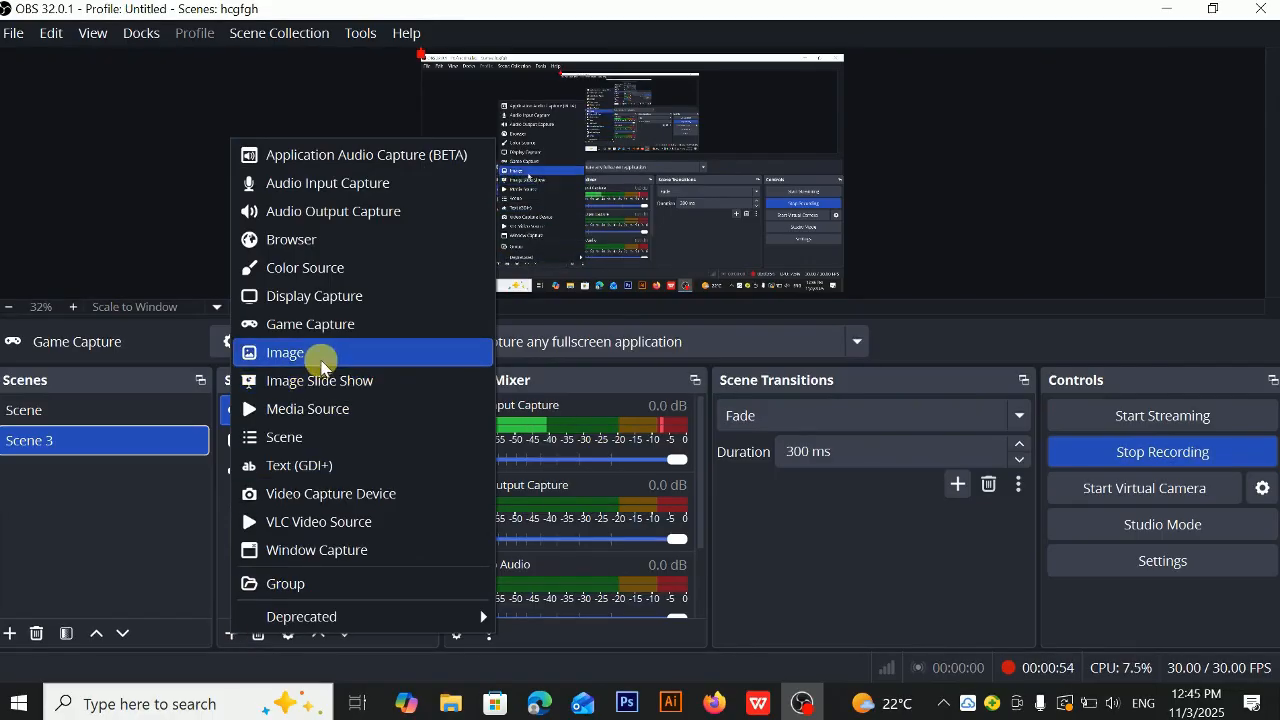
click(317, 358)
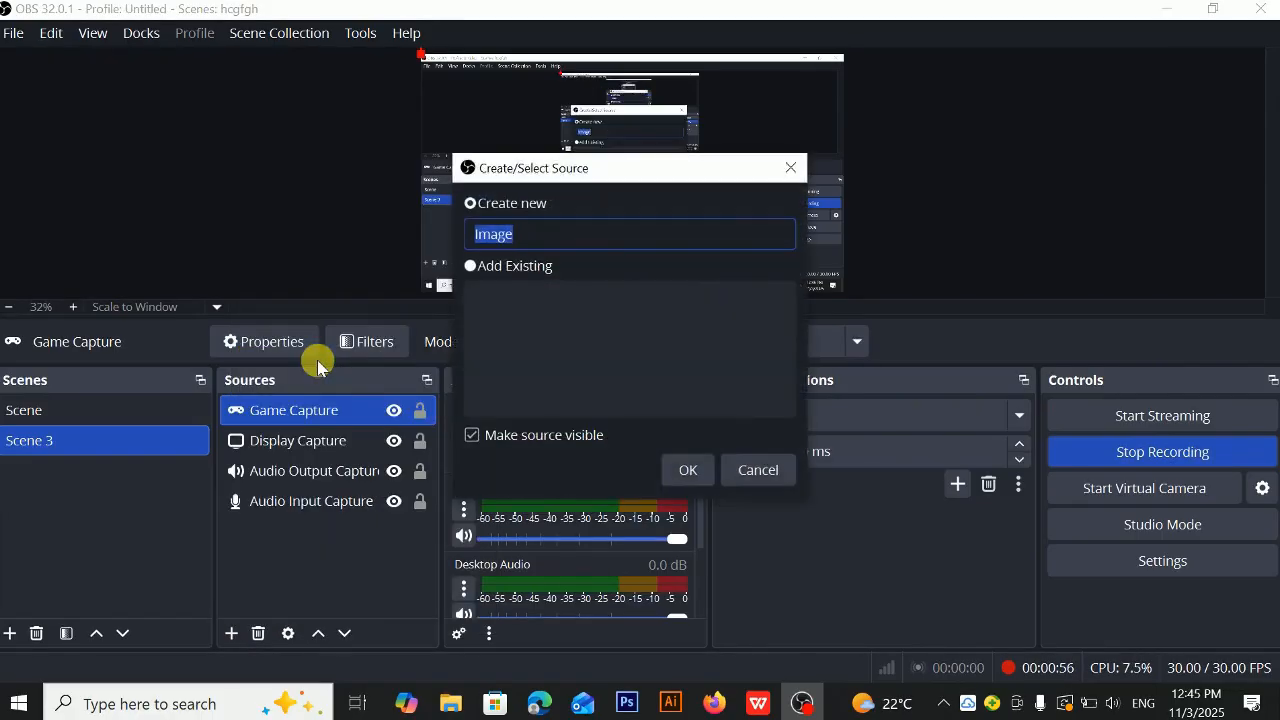
click(691, 463)
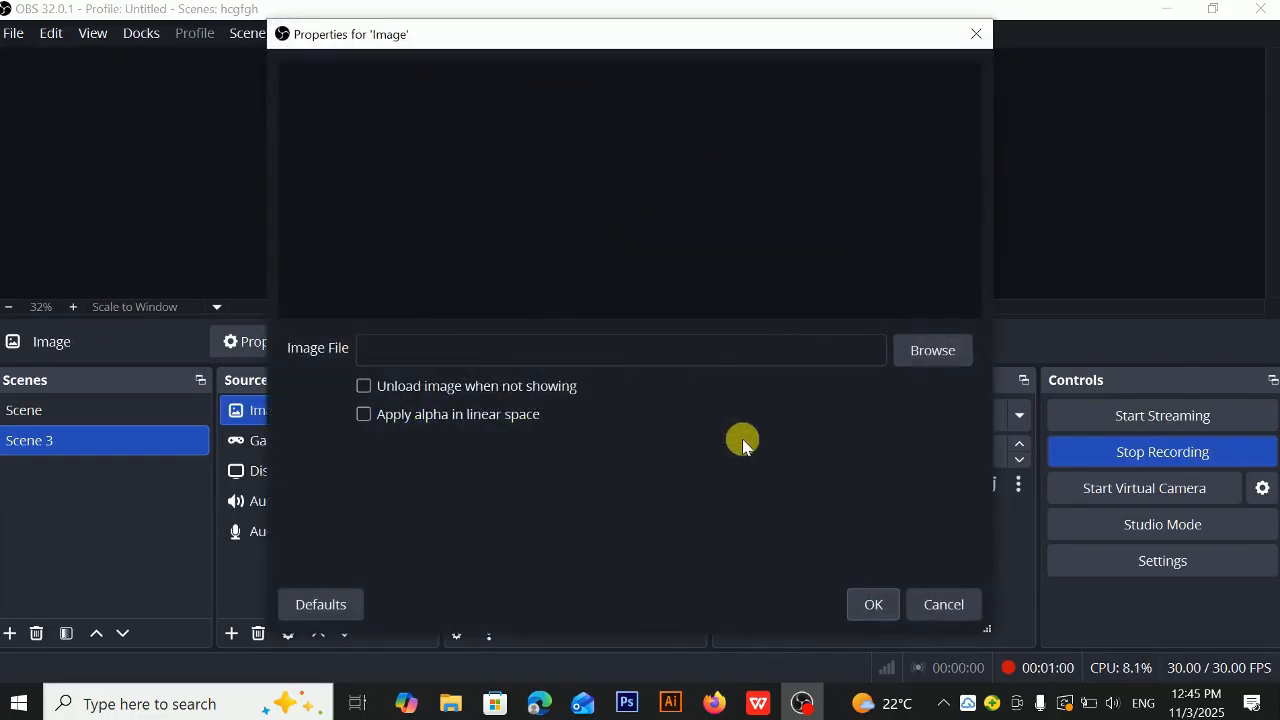
Step: Load the green grid picture 56431d6f0e0fd399f754ec41cc2d8916.jpg from the Documents folder as the Image source's file
click(940, 350)
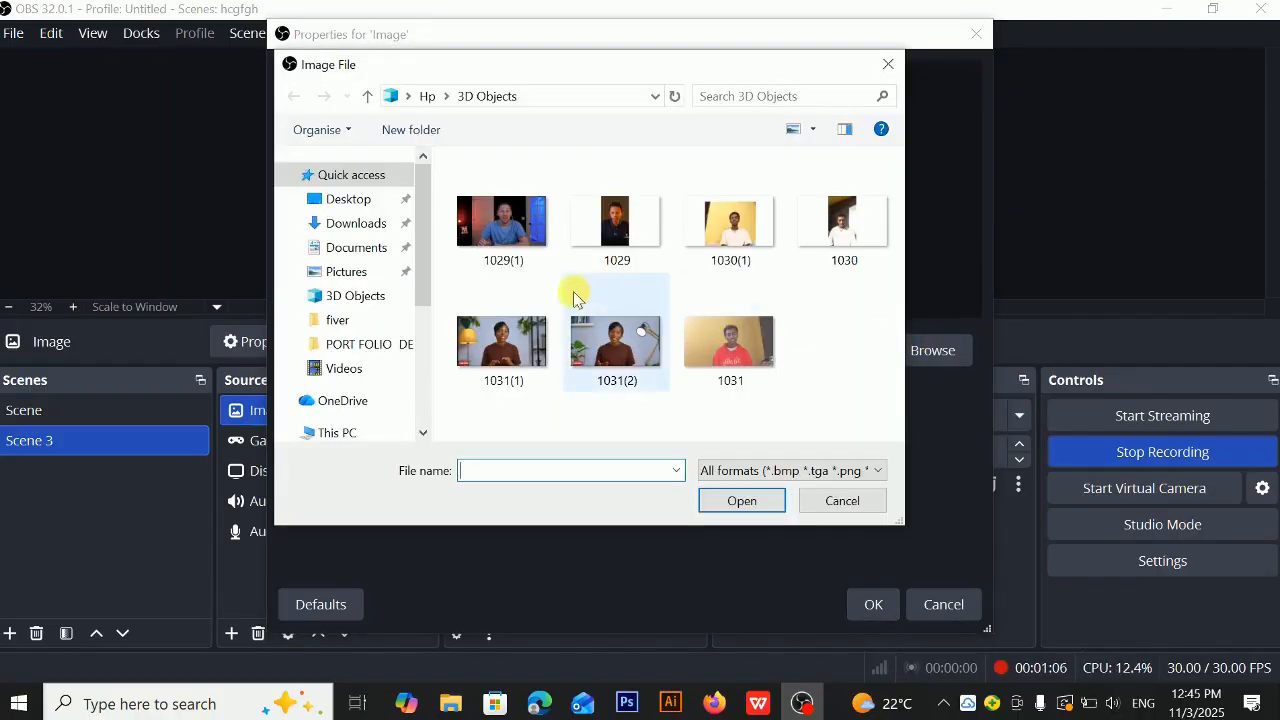
click(375, 212)
click(372, 247)
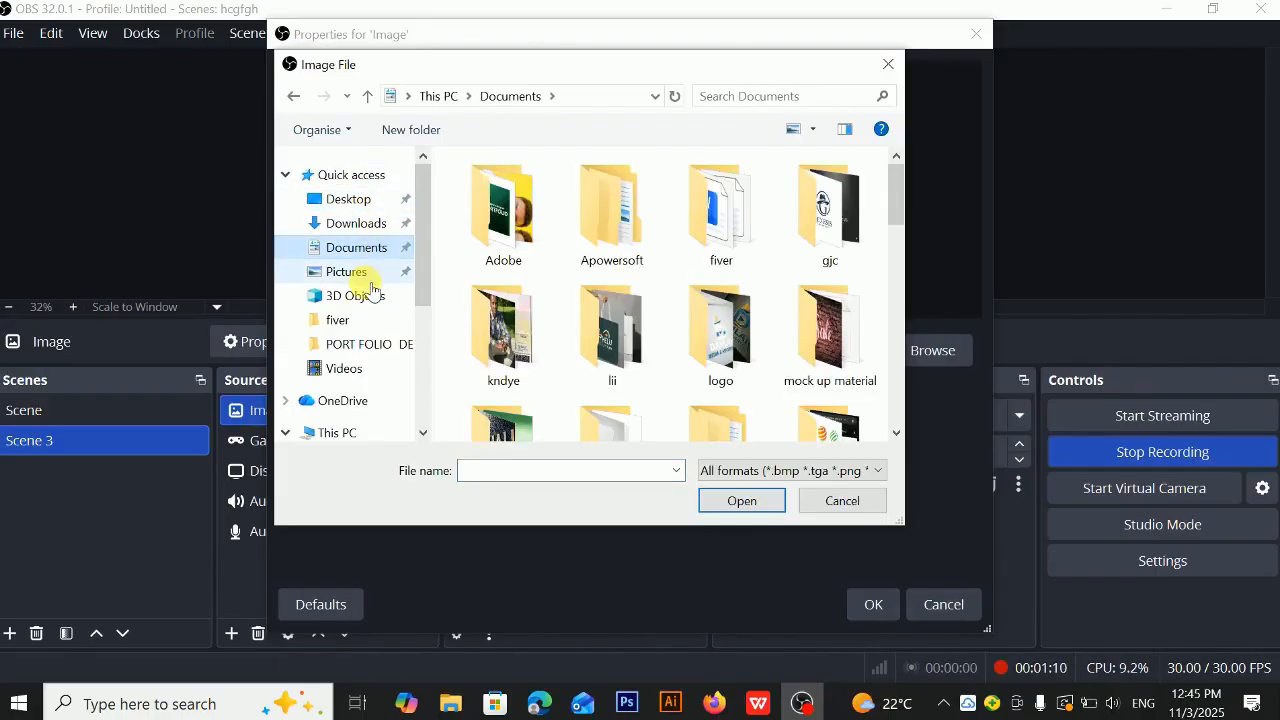
click(375, 224)
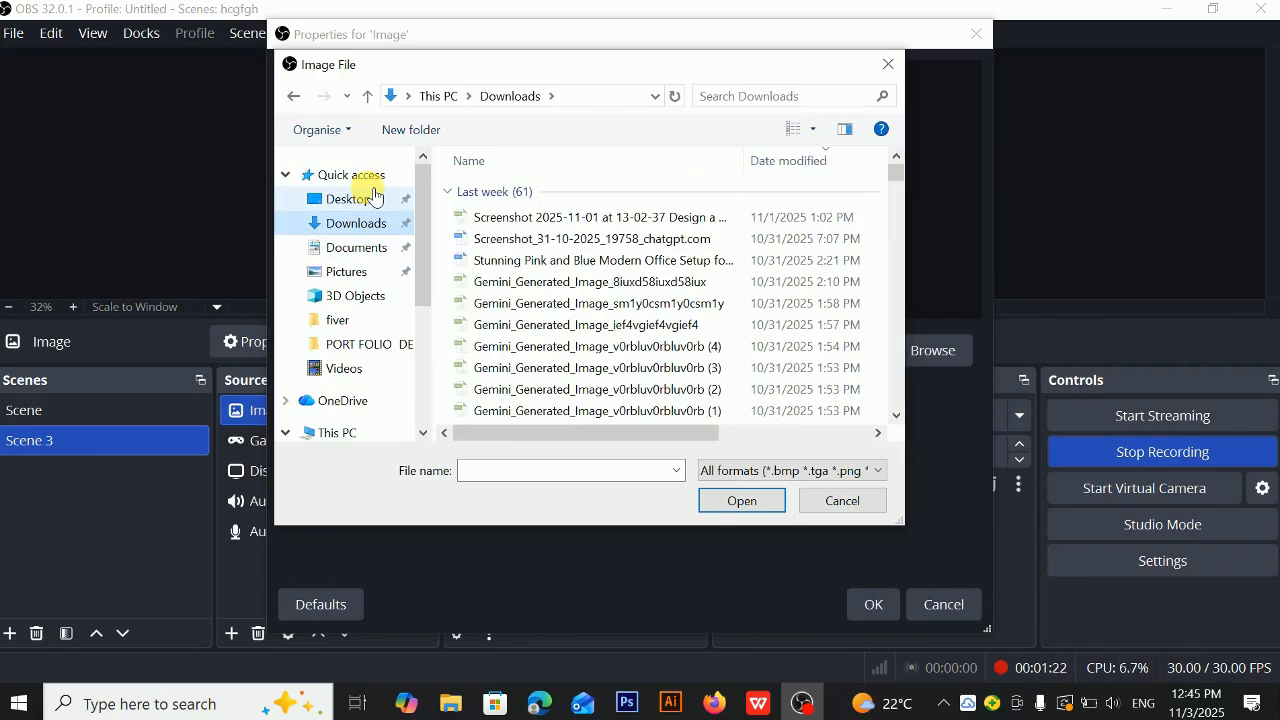
click(360, 280)
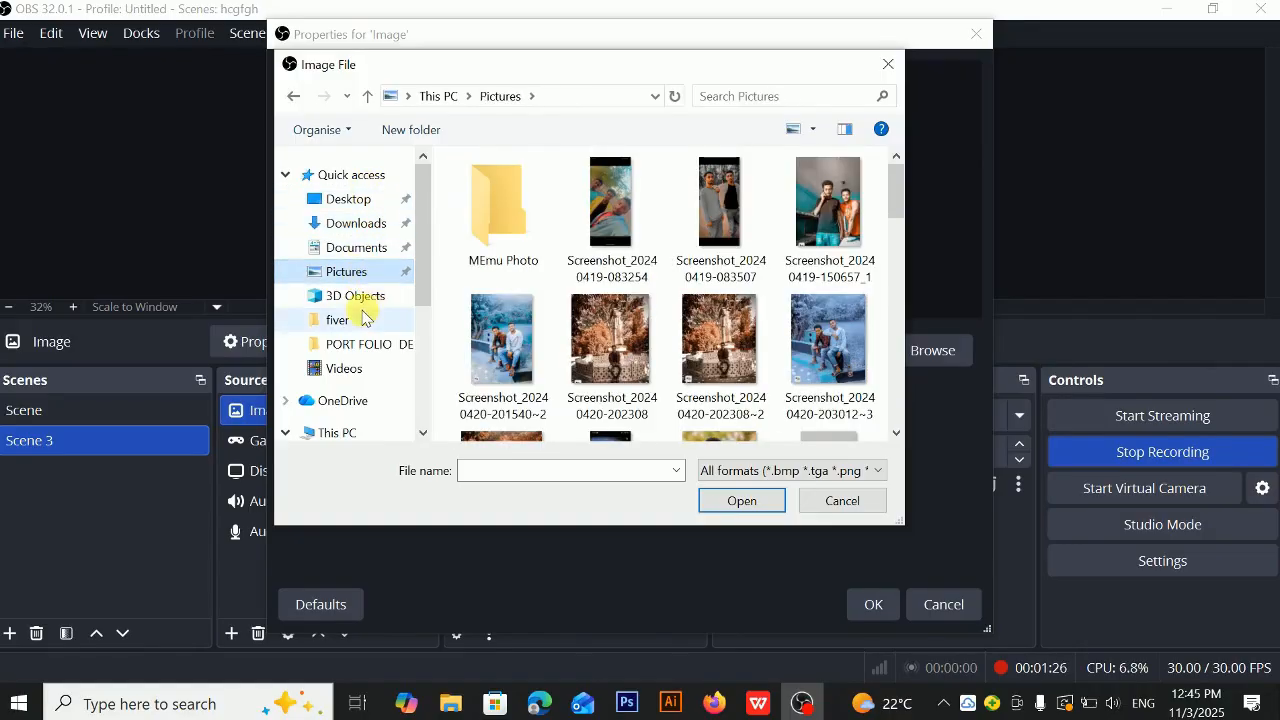
click(365, 318)
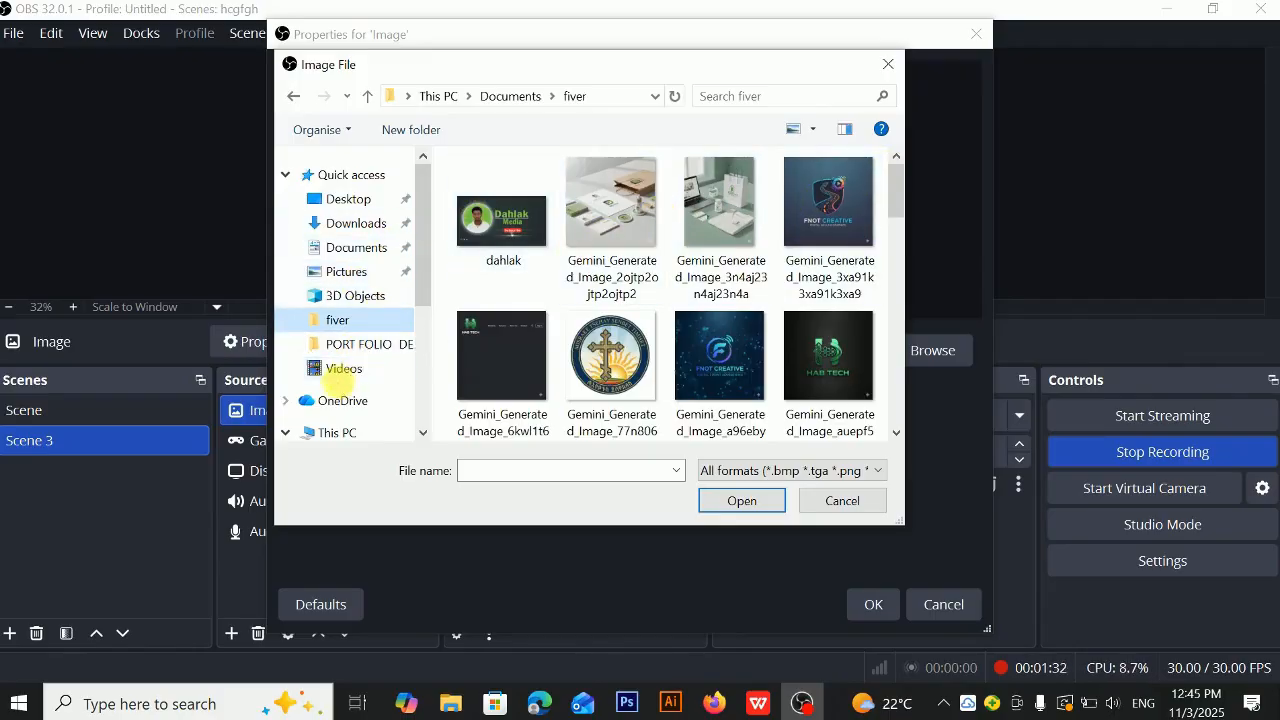
click(359, 259)
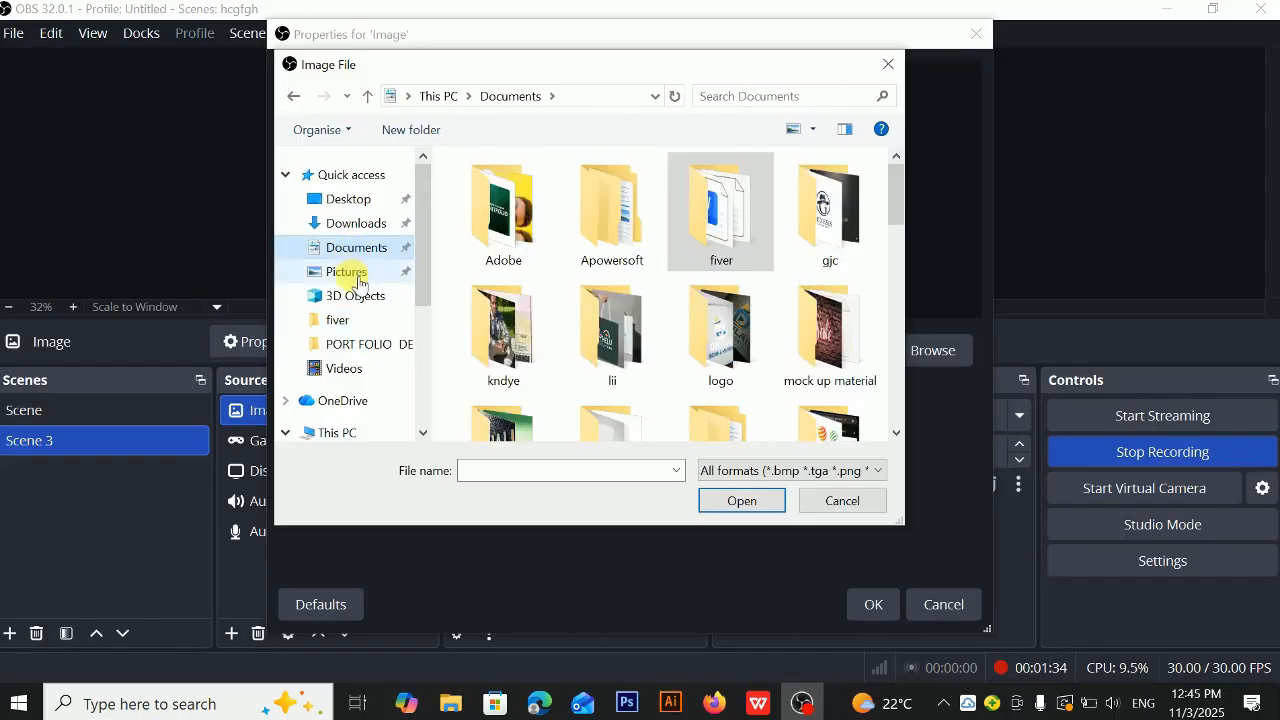
drag(899, 192, 913, 346)
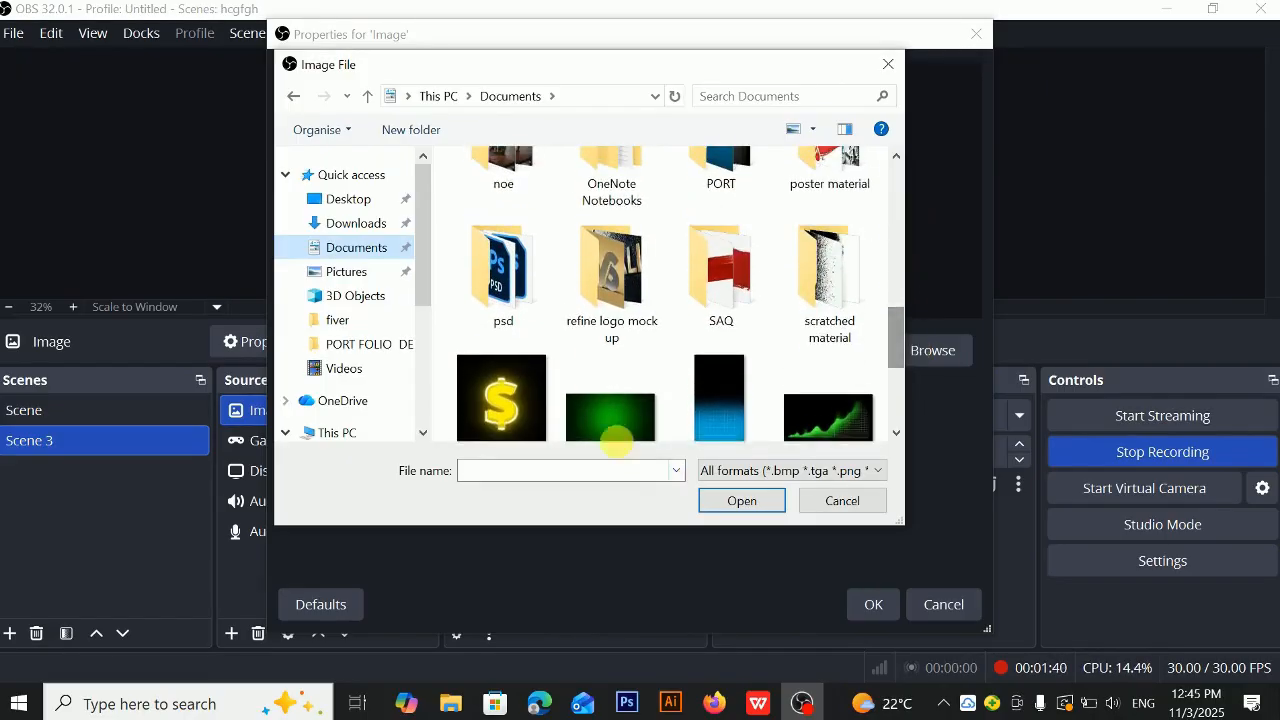
click(618, 432)
click(746, 503)
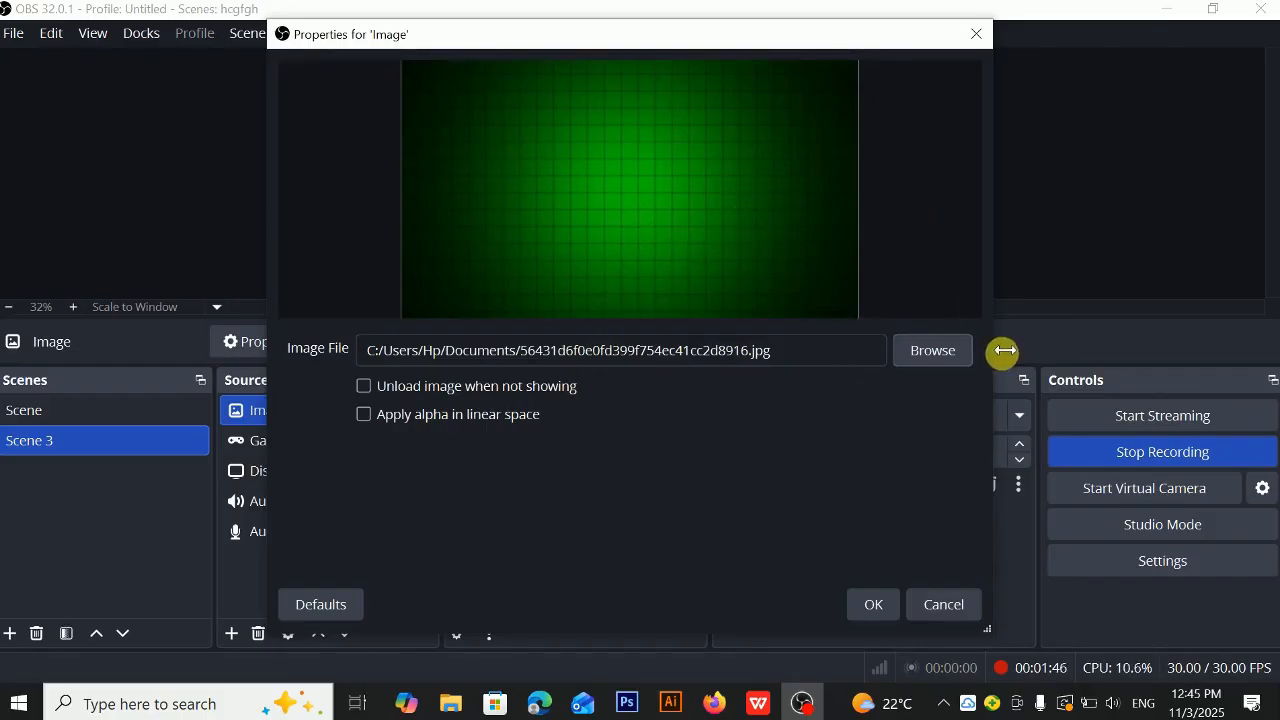
click(870, 604)
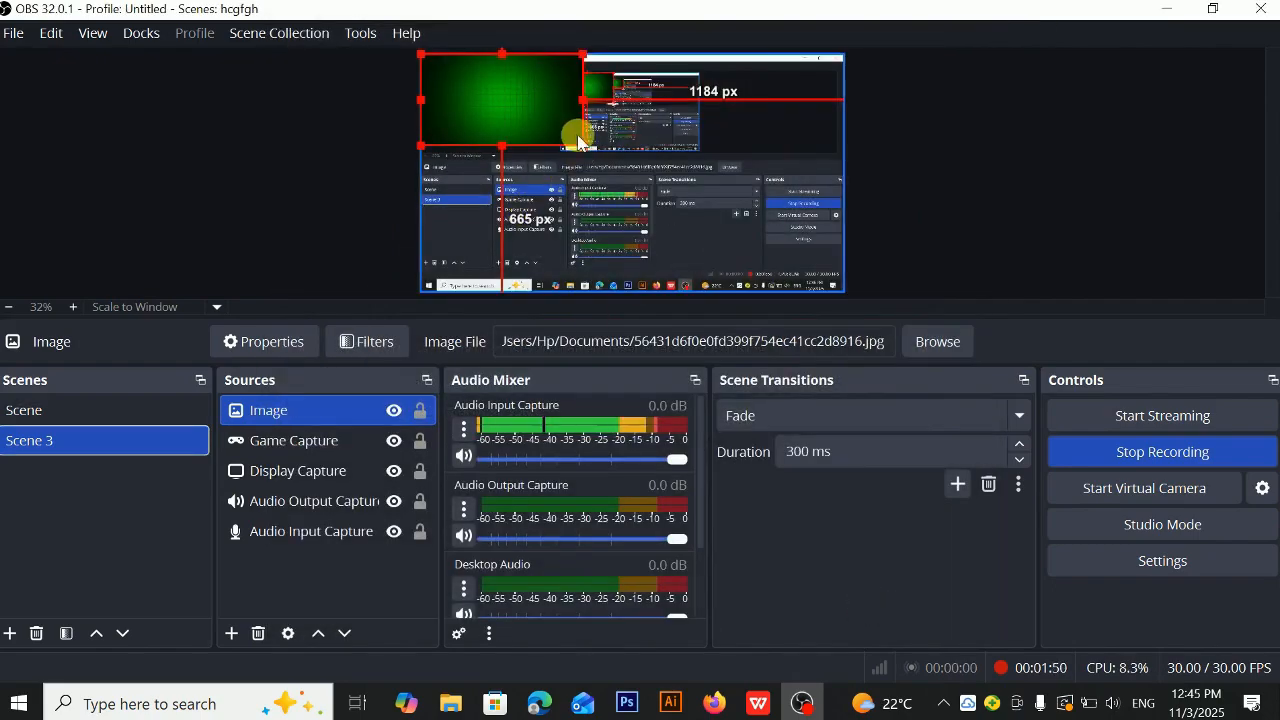
Step: Scale the green image down and place it in the canvas's lower-right corner, about 1477 px from the left edge and 831 px from the upper edge
drag(594, 151, 809, 273)
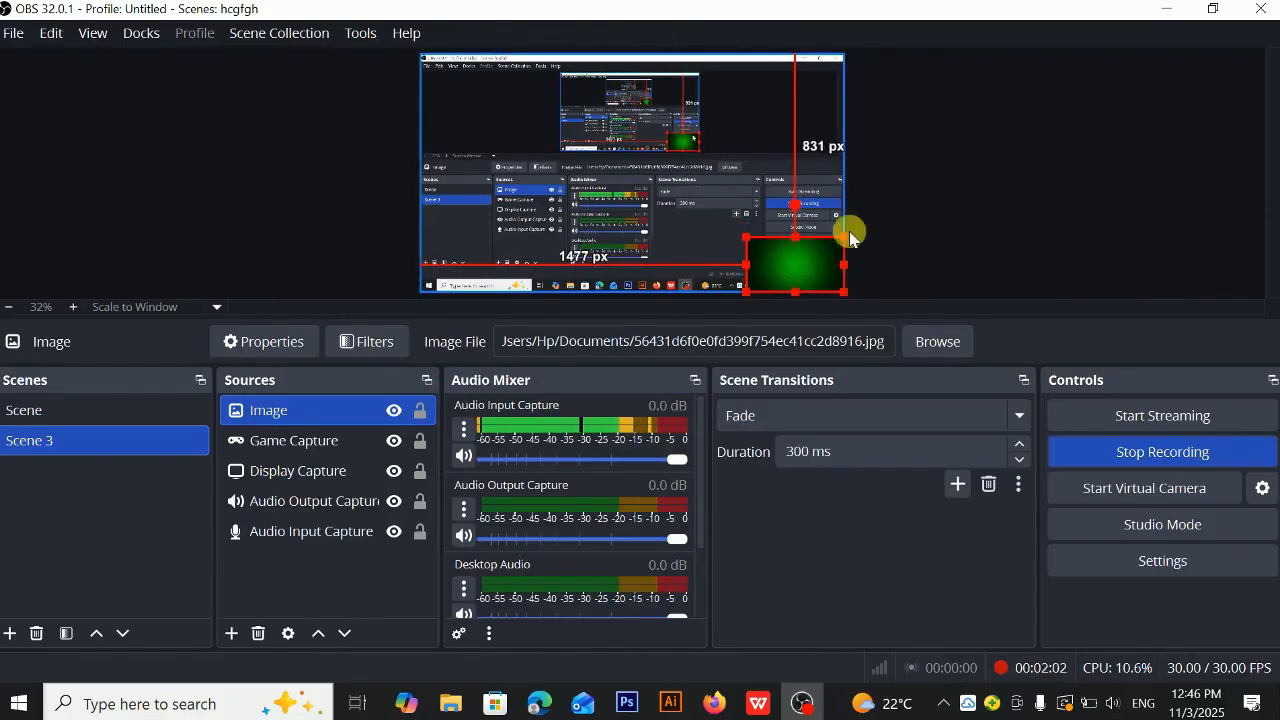
click(927, 190)
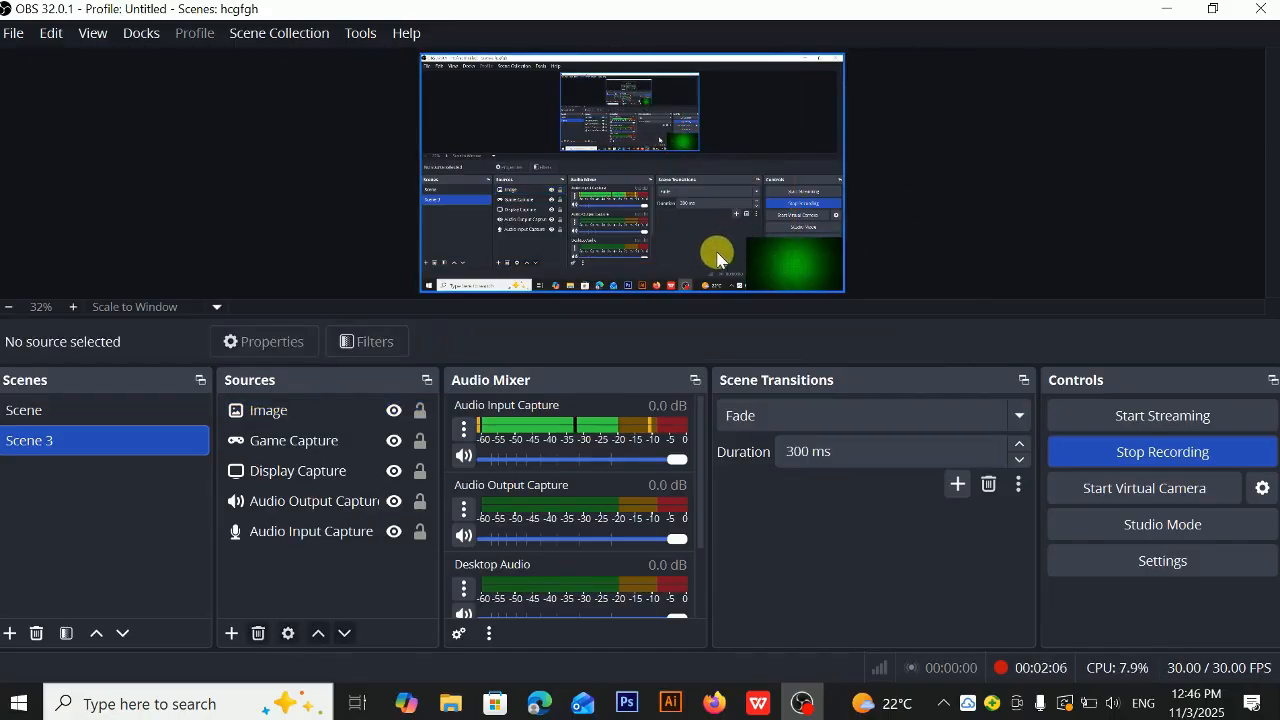
click(805, 262)
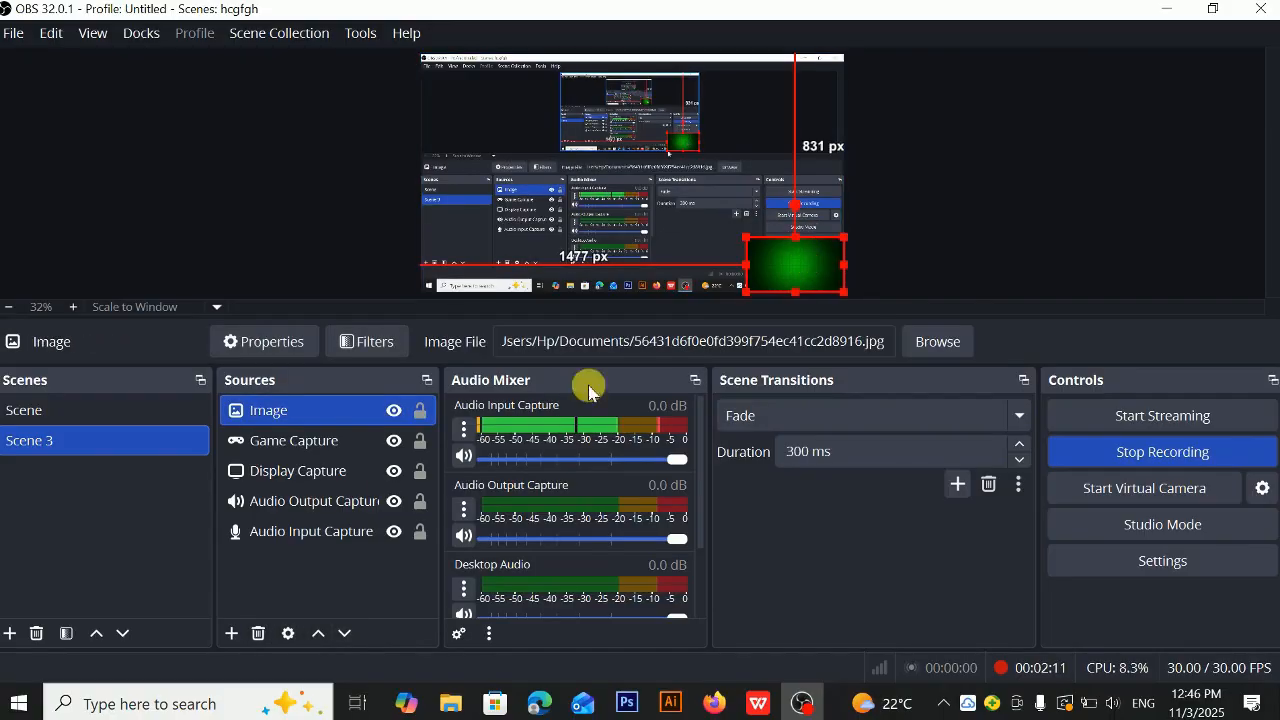
Step: Create a new visible Text (GDI+) source in Scene 3 with the default name and the font Arial Regular, size 256
click(233, 633)
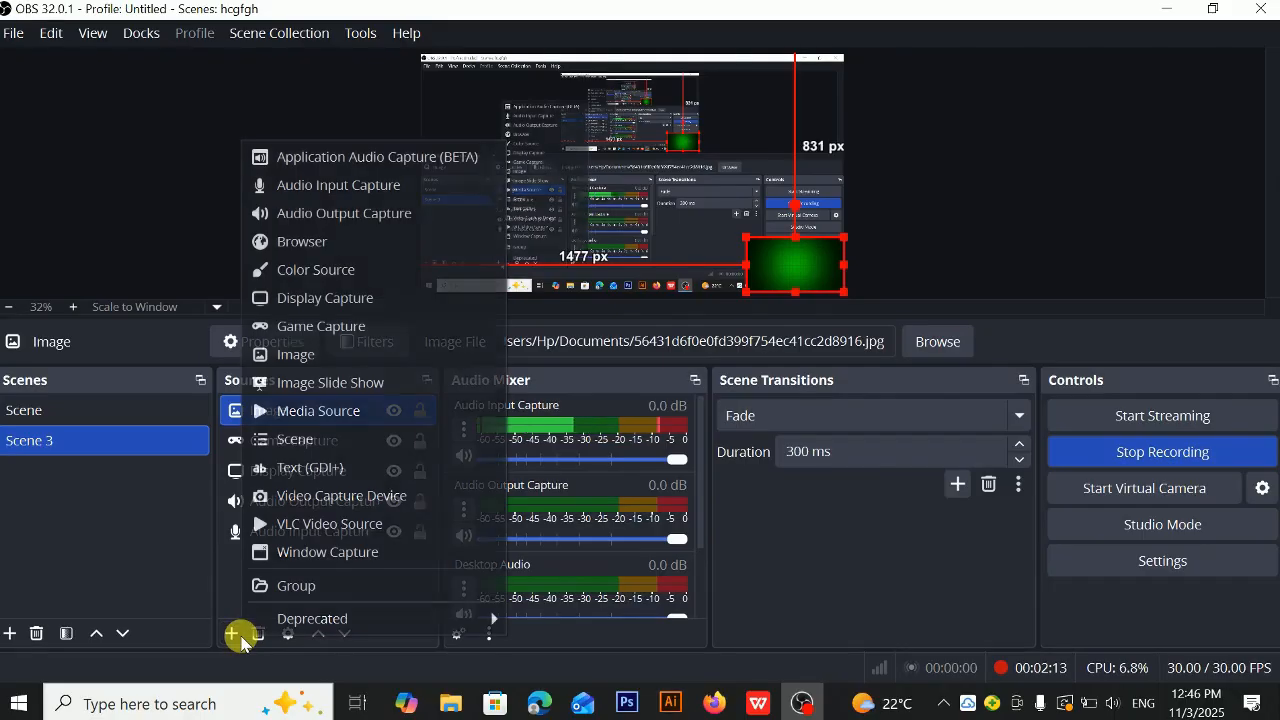
click(349, 477)
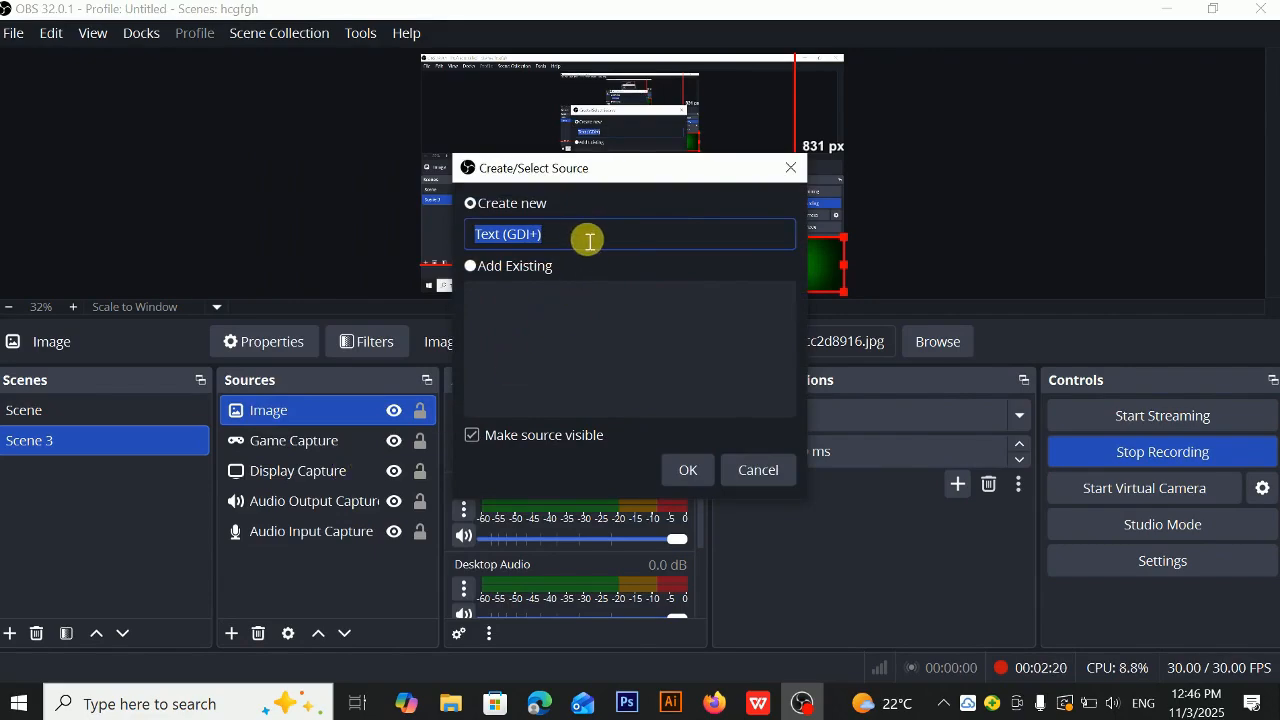
click(683, 466)
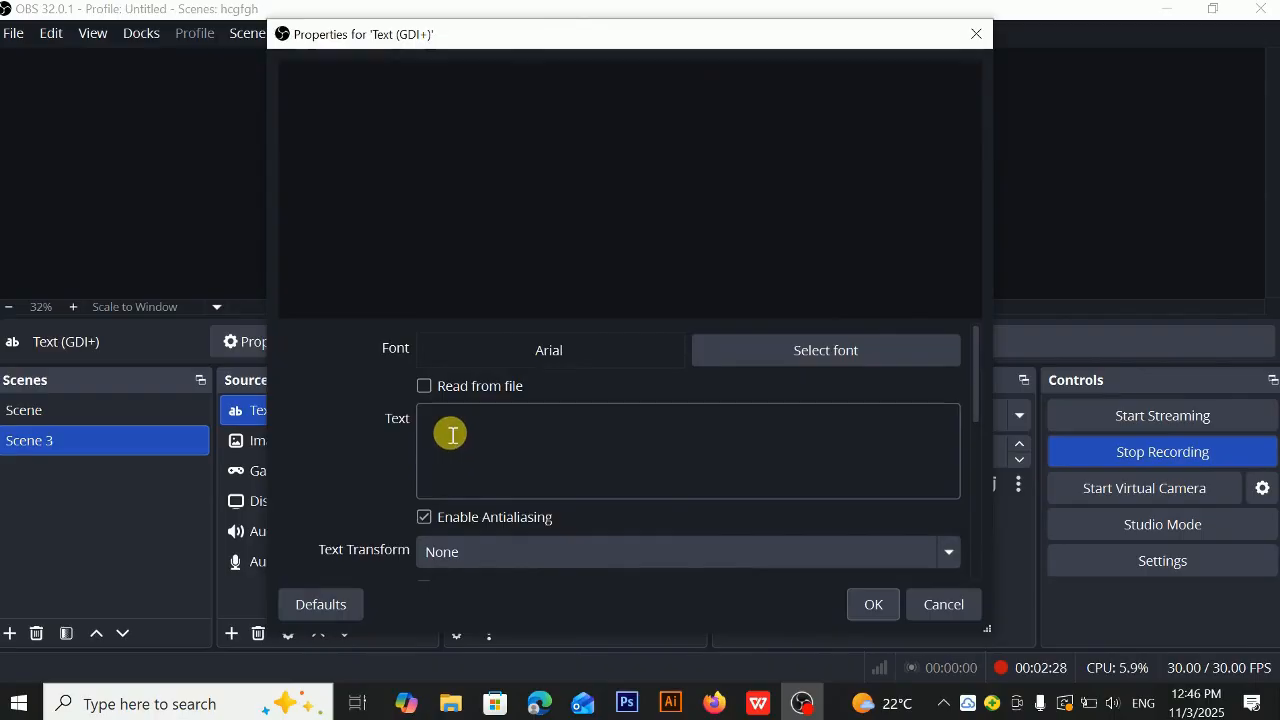
click(798, 357)
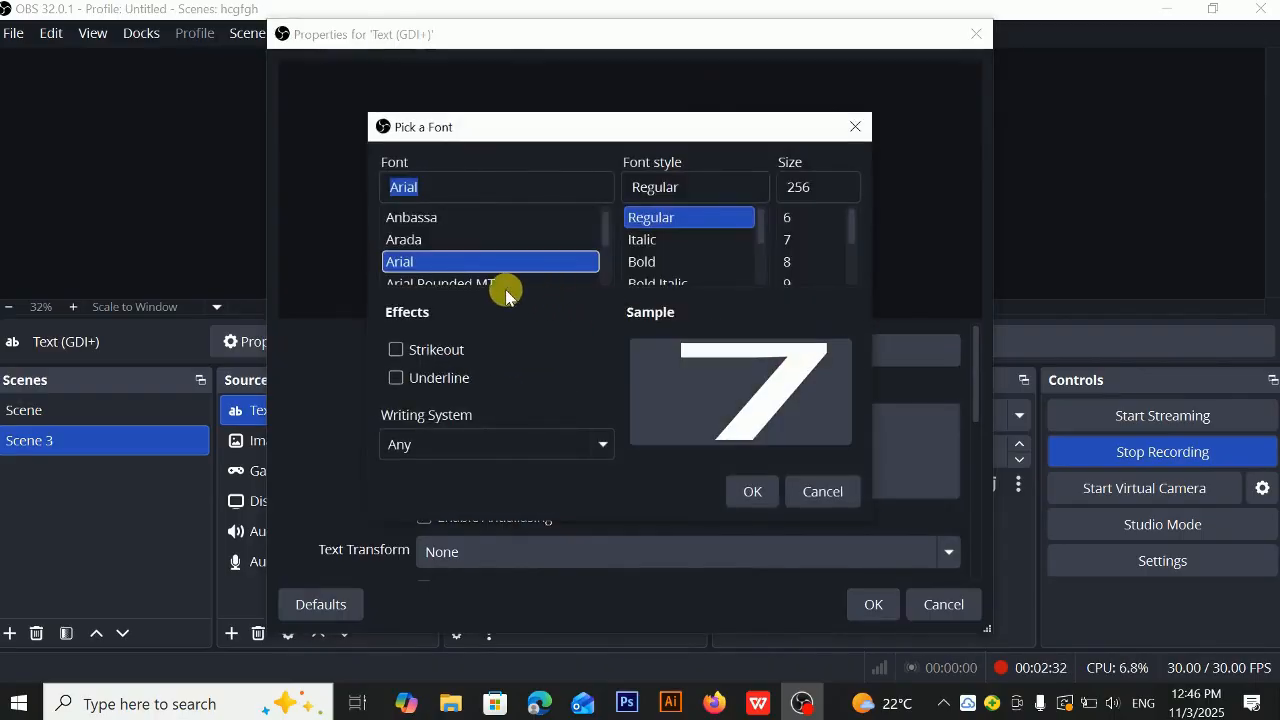
drag(607, 222, 607, 187)
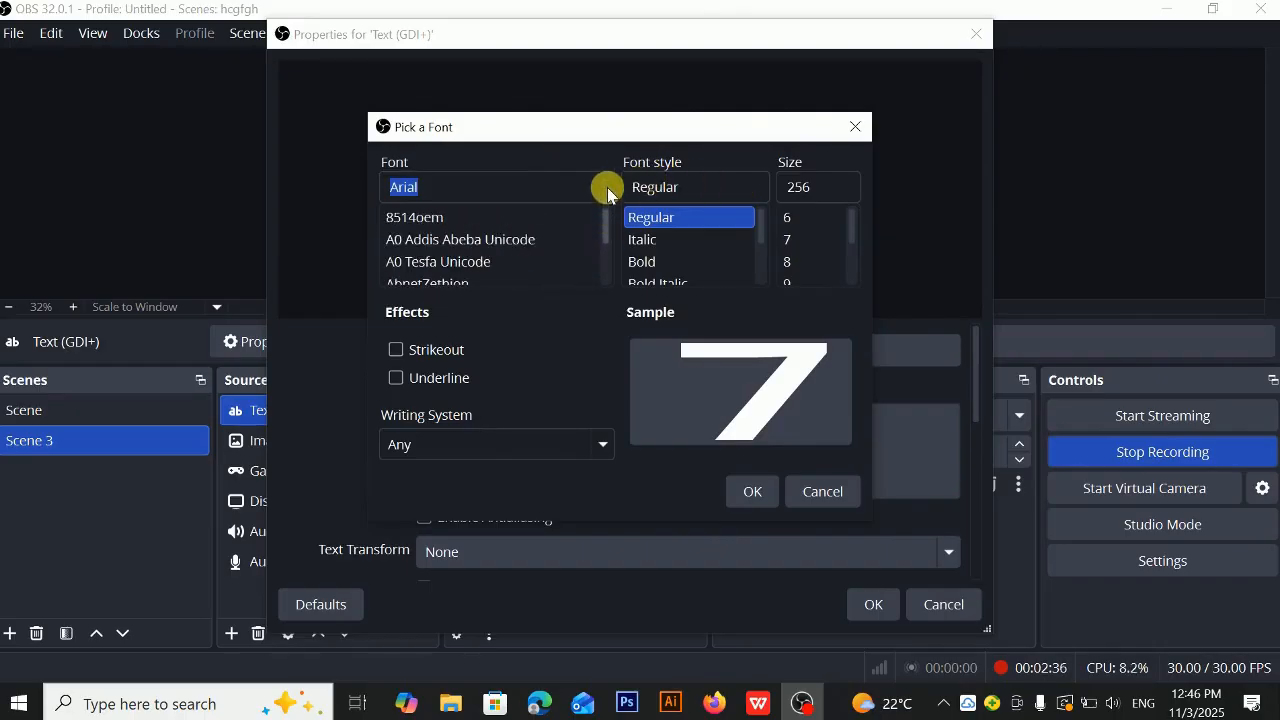
click(752, 491)
Step: Set the text source's content to "screen" and apply its properties
click(458, 449)
text(z)
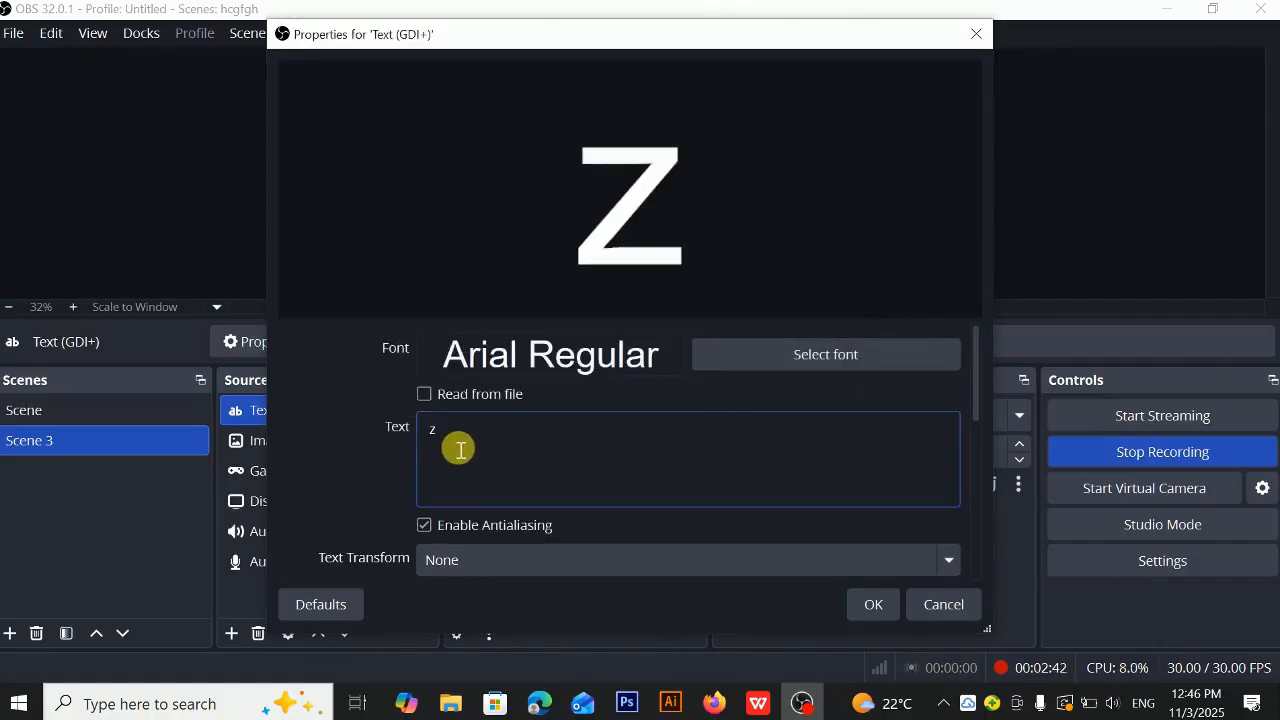
text(cree)
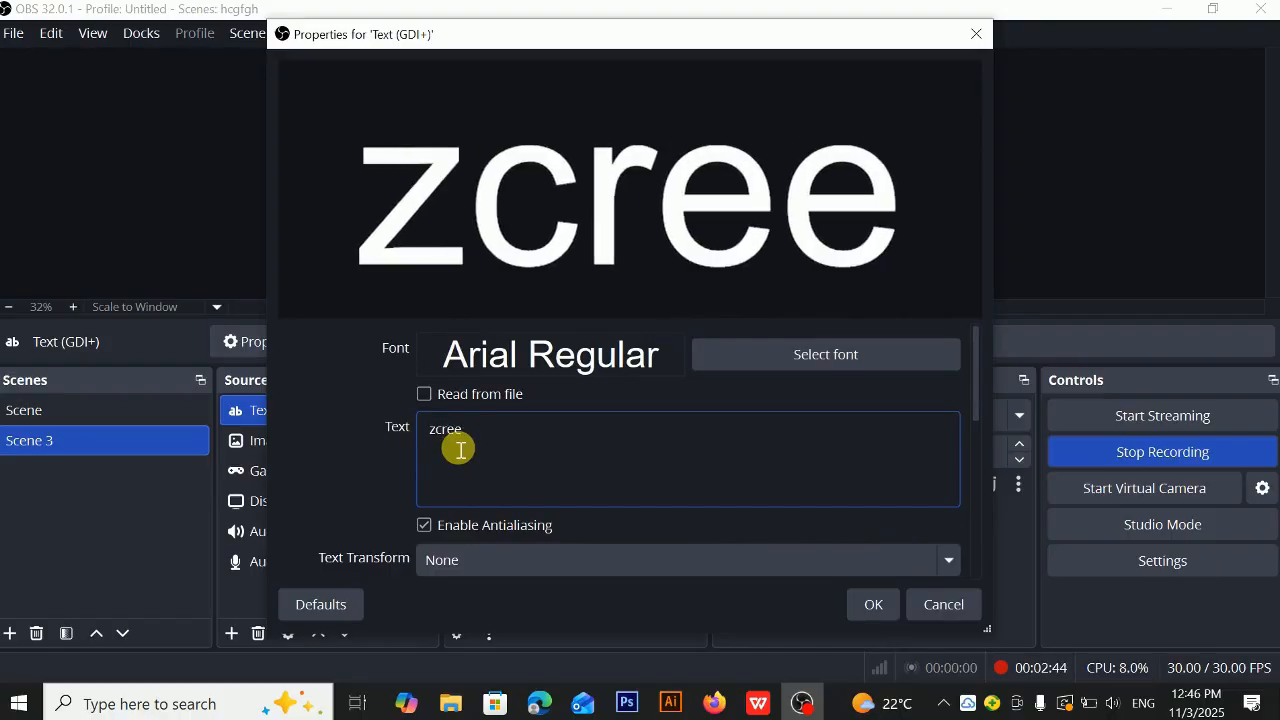
text(n)
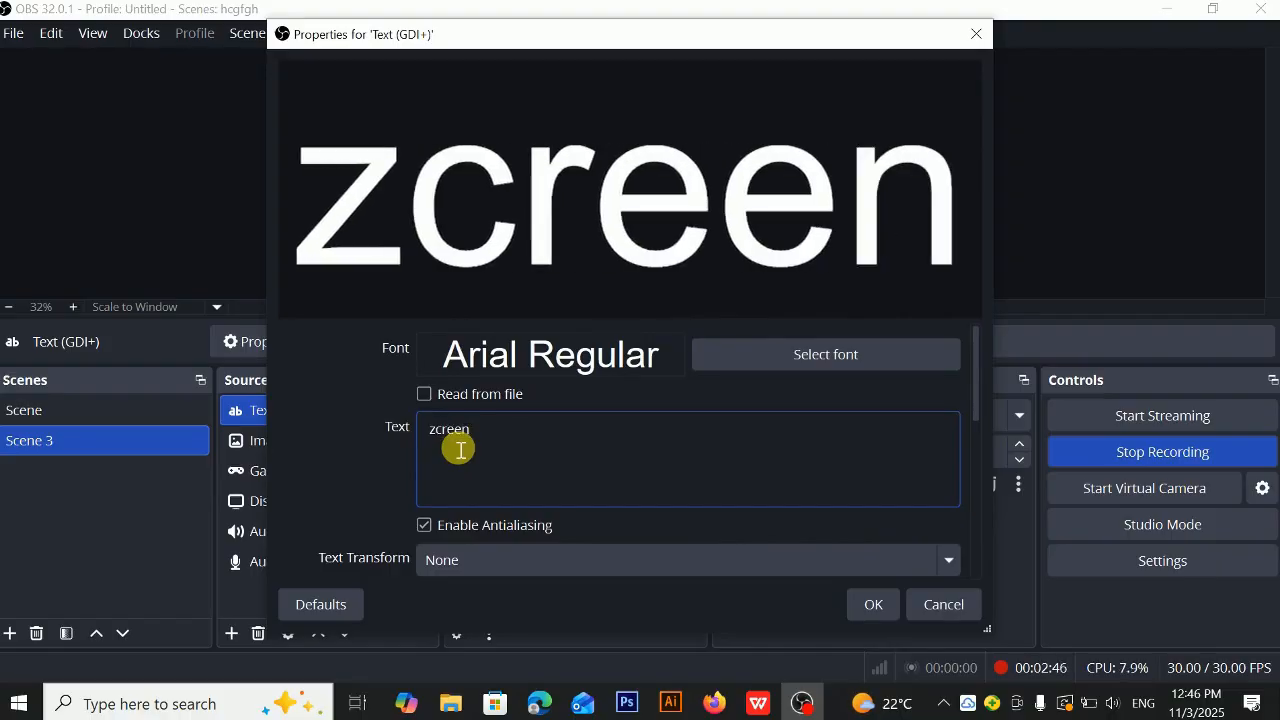
key(BackSpace)
key(BackSpace)
key(BackSpace)
key(BackSpace)
key(BackSpace)
key(BackSpace)
text(s)
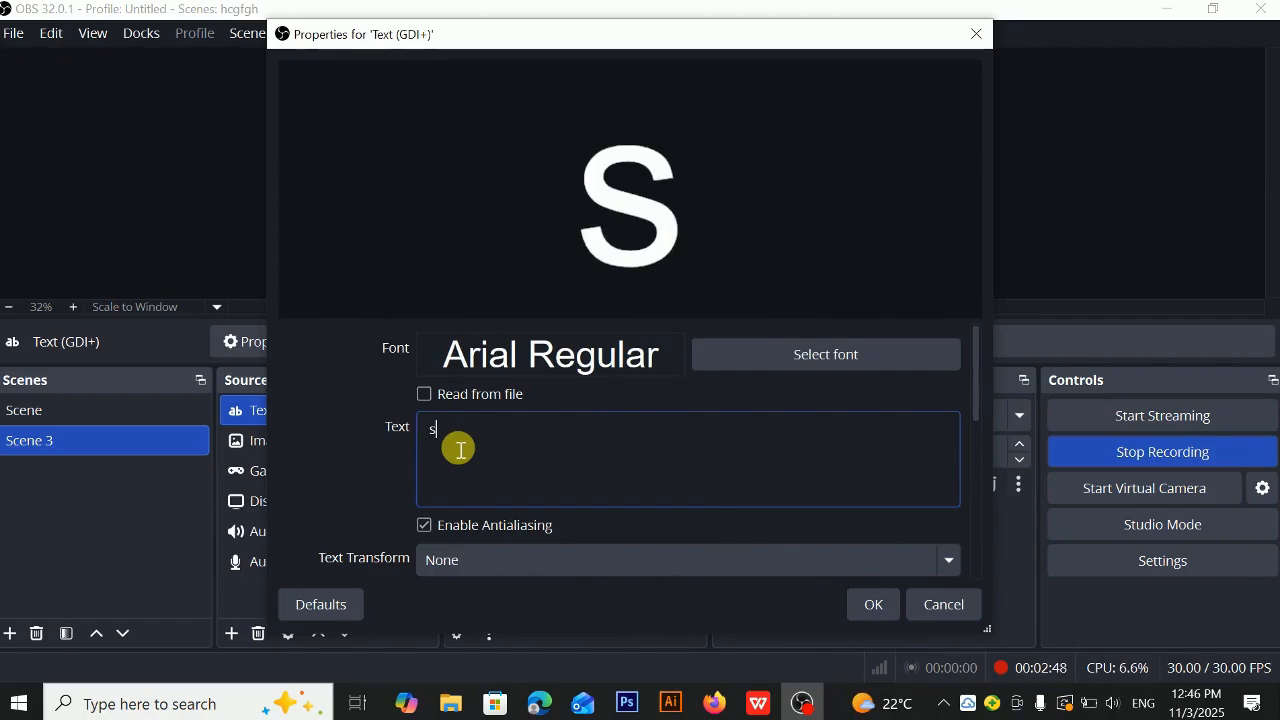
text(creen)
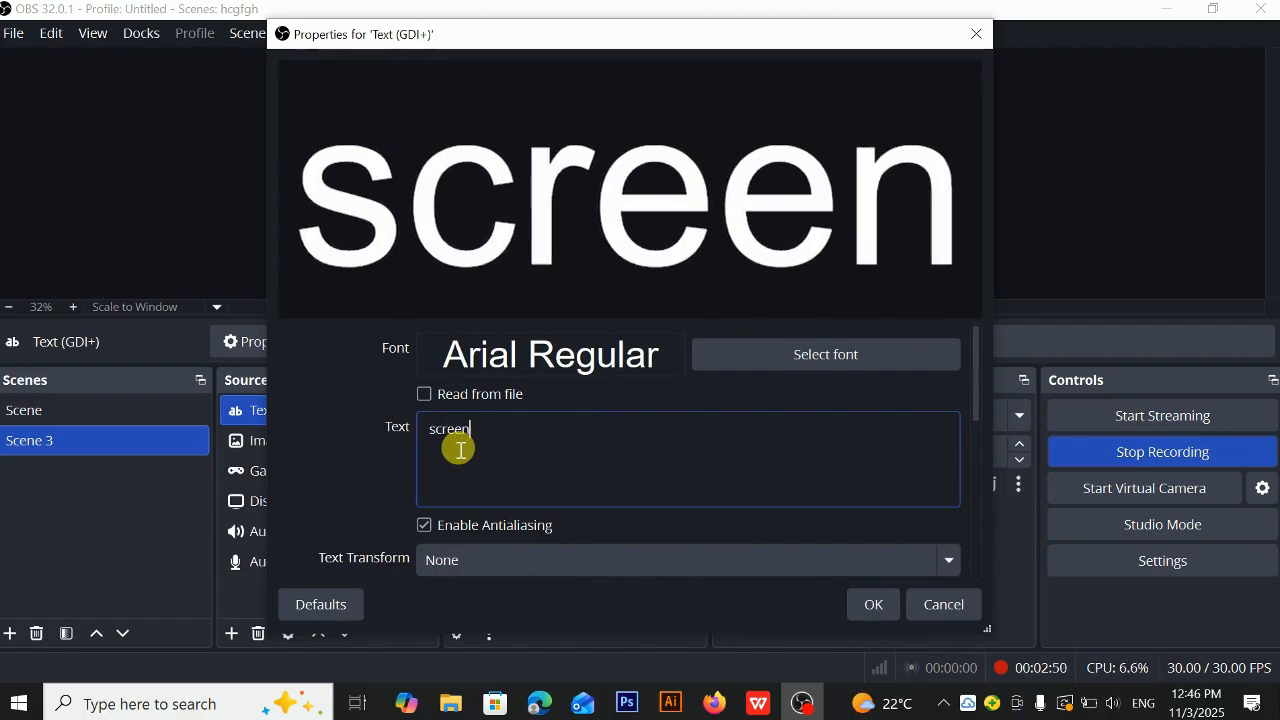
click(872, 604)
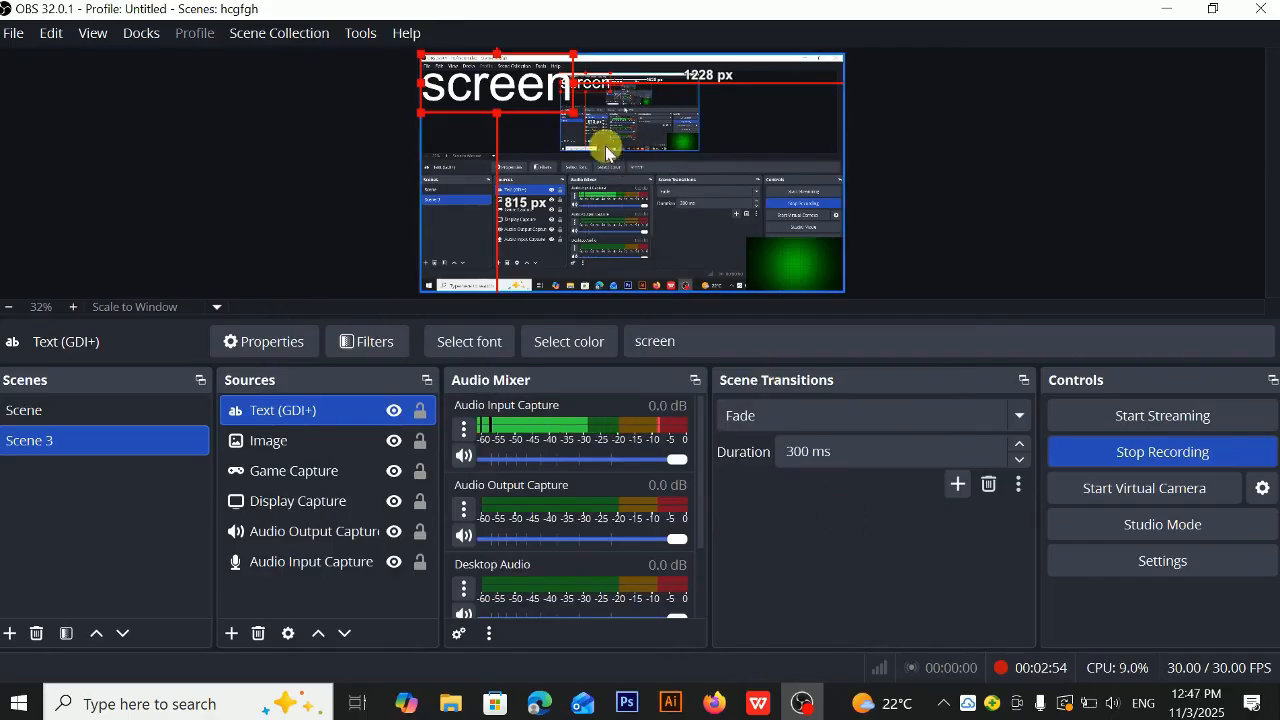
Step: Resize the "screen" text and place it in the canvas's lower-left corner, about 1126 px from the right edge
drag(572, 108, 480, 271)
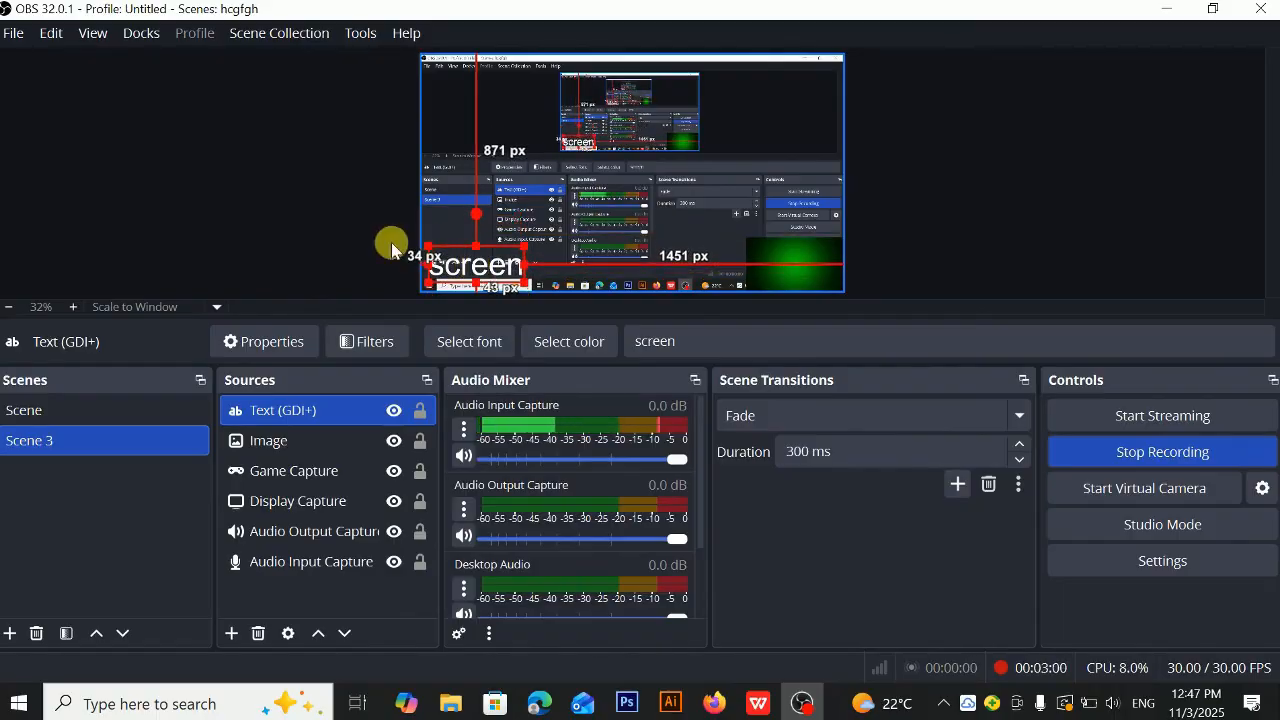
drag(533, 251, 623, 166)
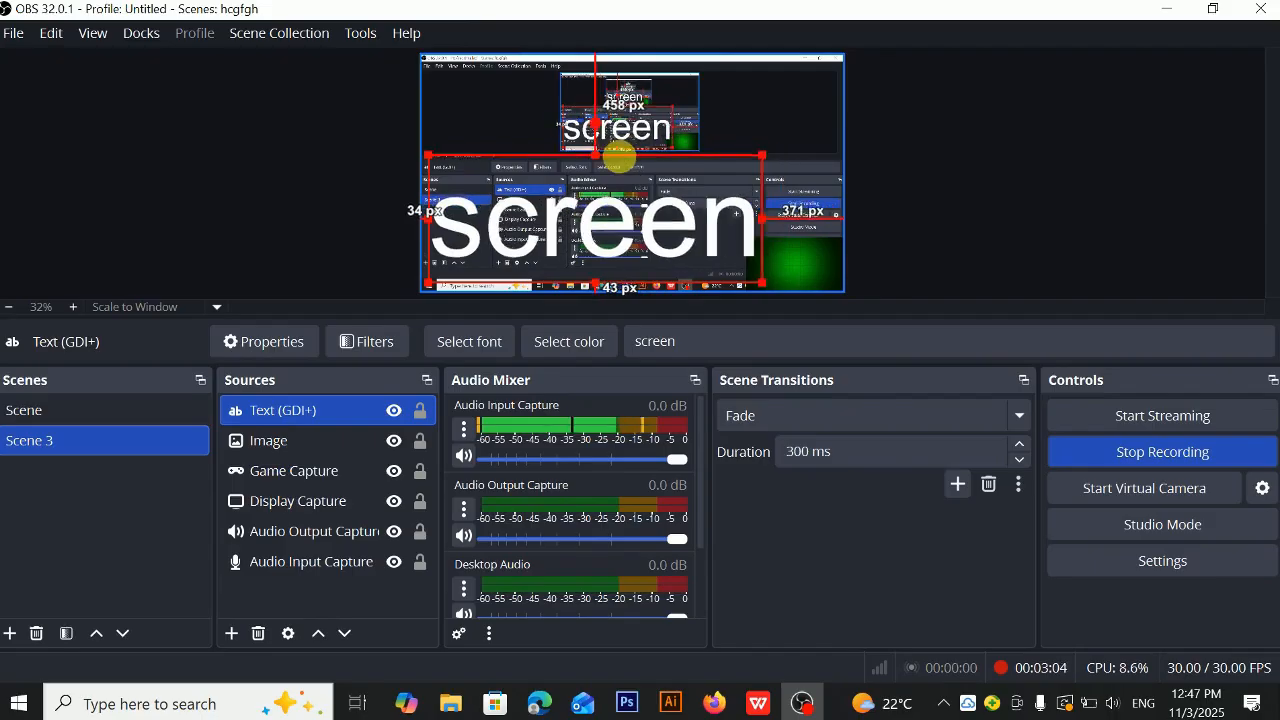
drag(554, 216, 567, 248)
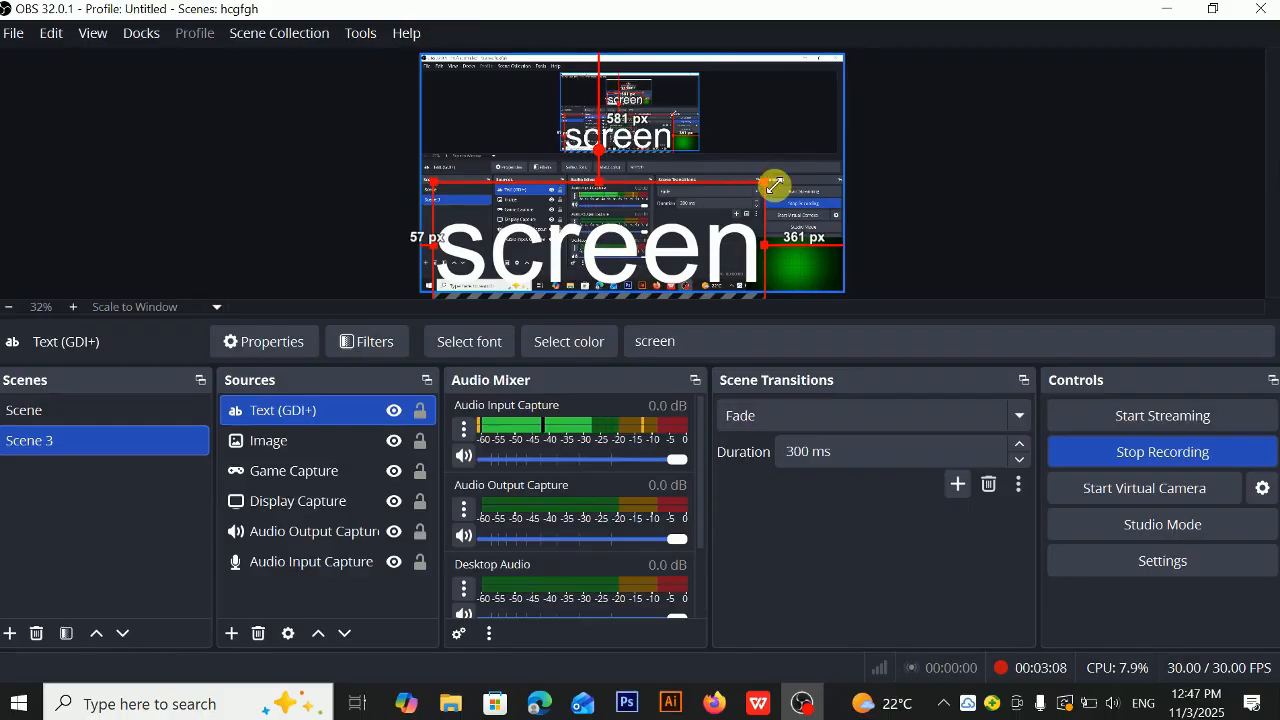
drag(775, 186, 743, 199)
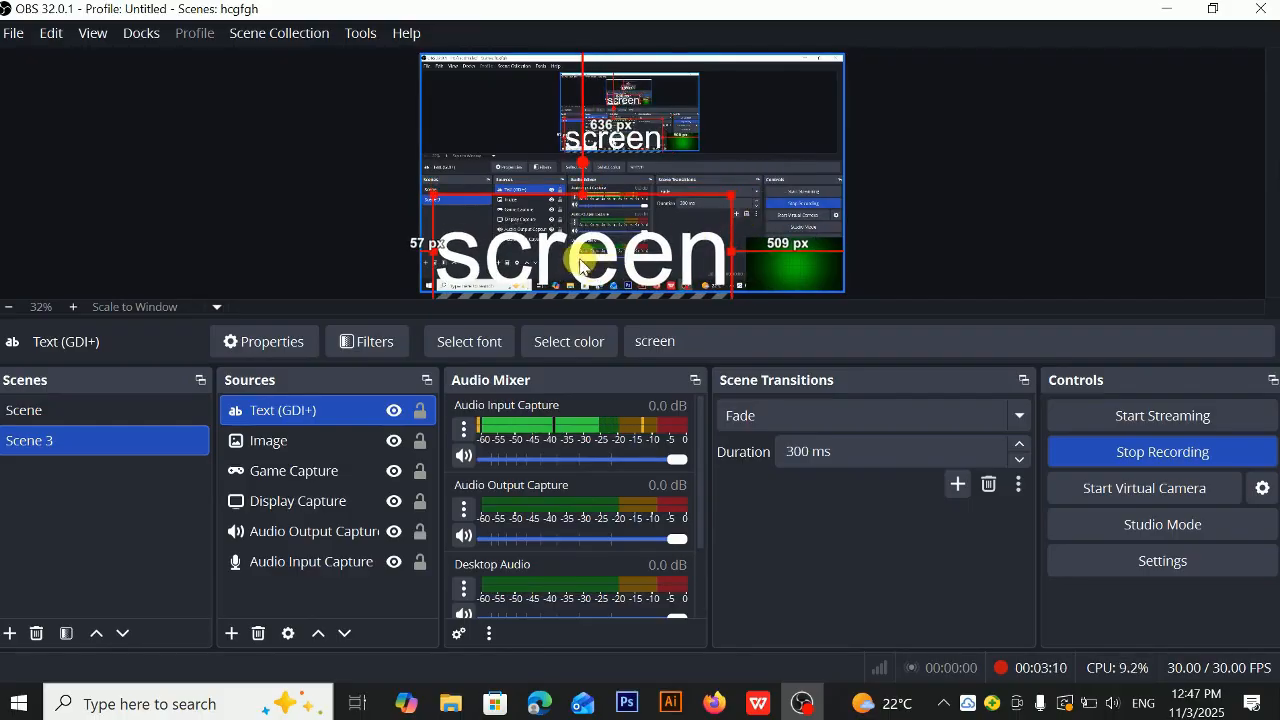
drag(578, 262, 586, 234)
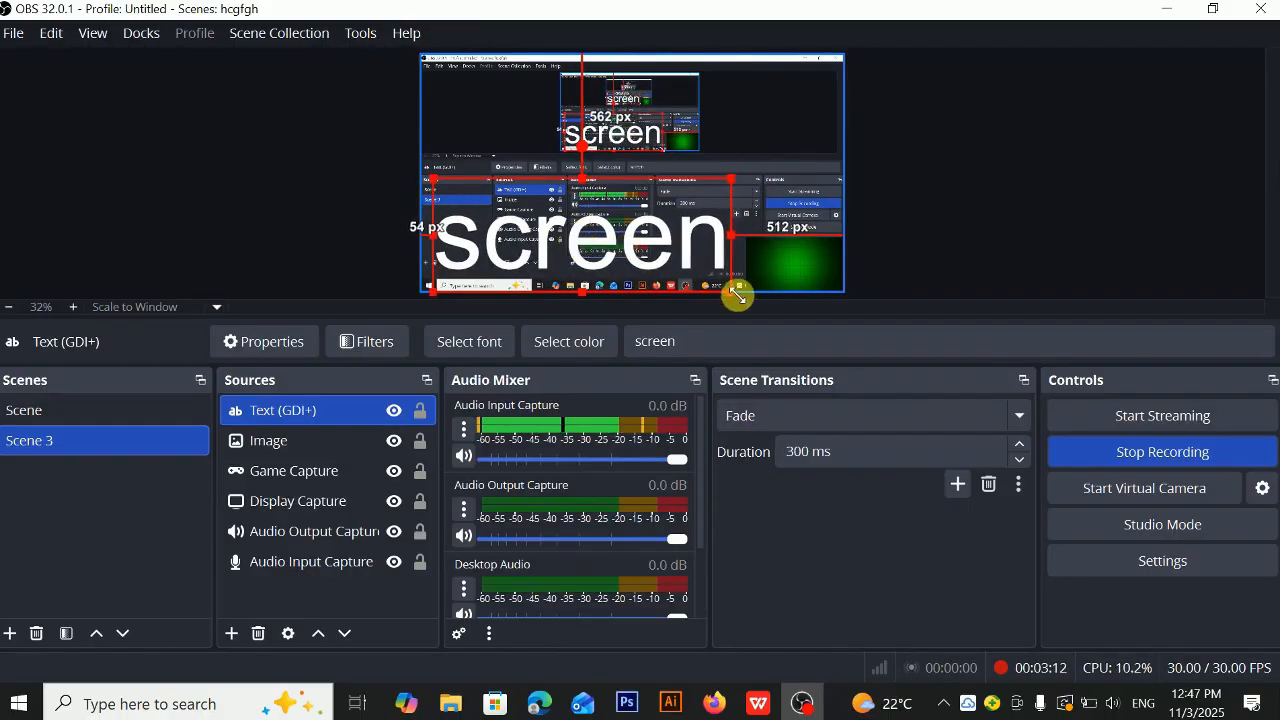
drag(737, 293, 651, 262)
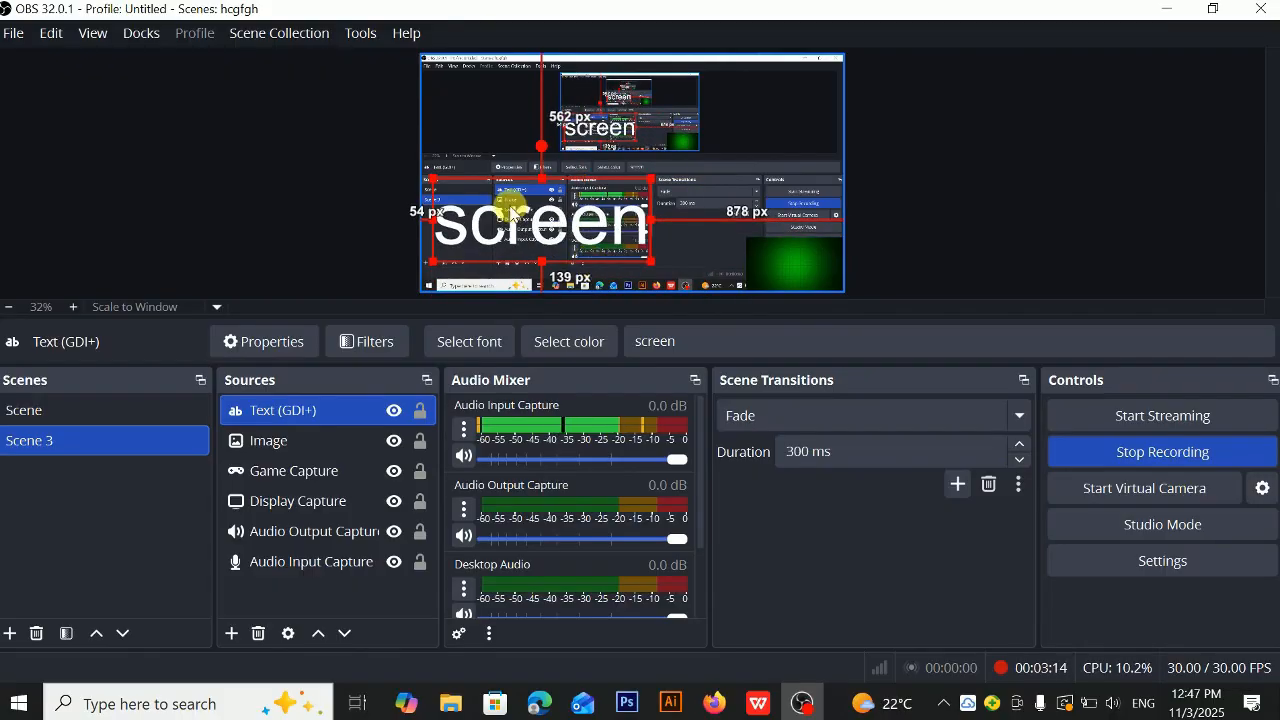
drag(512, 218, 593, 265)
drag(646, 303, 571, 280)
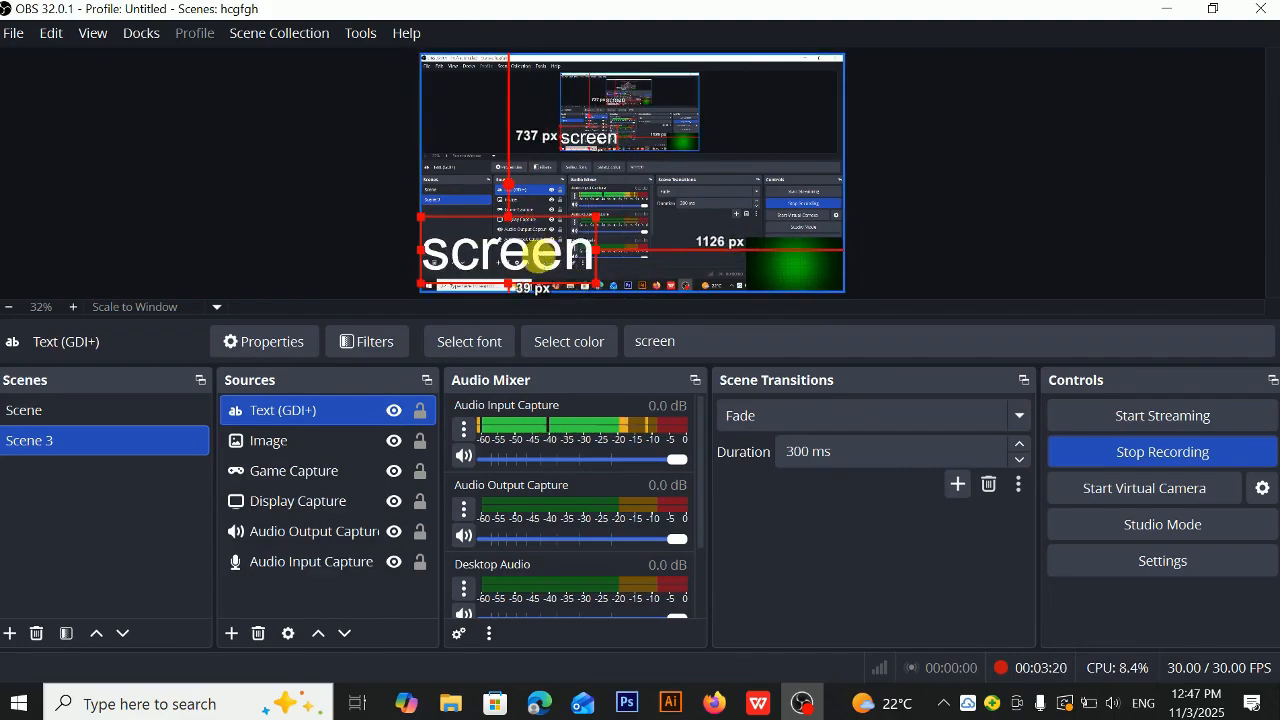
click(306, 171)
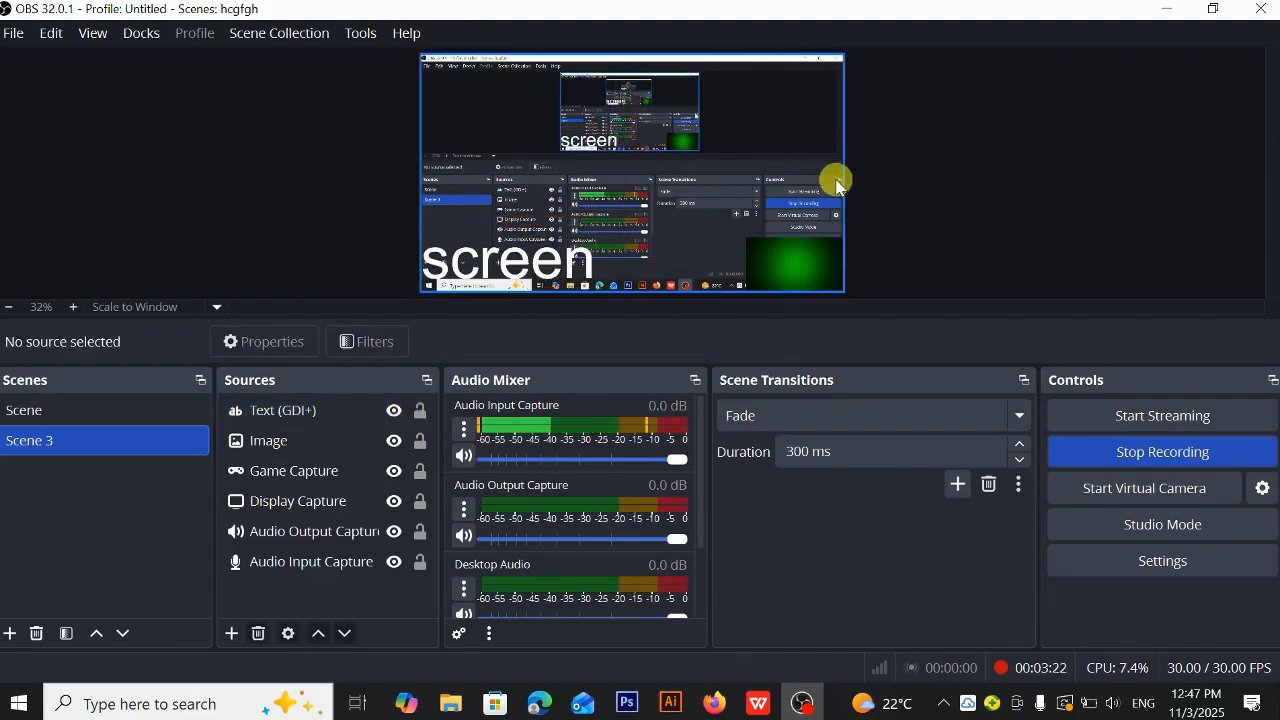
click(232, 636)
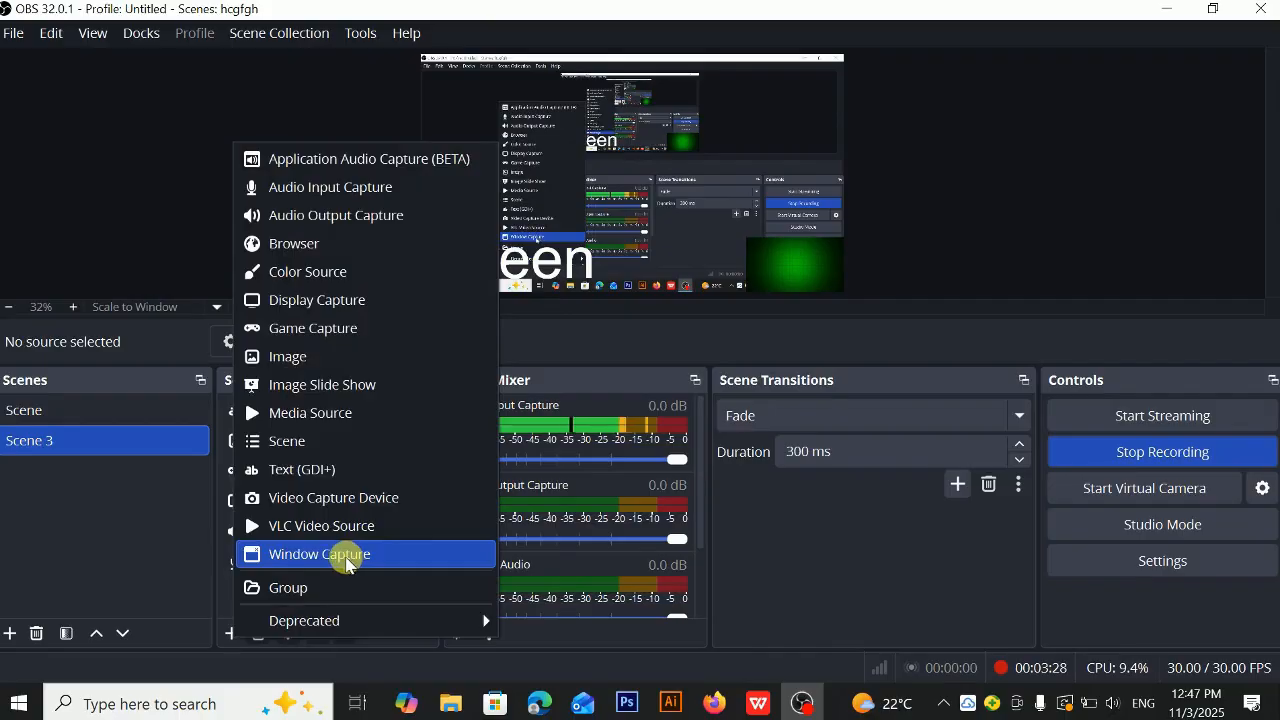
click(381, 503)
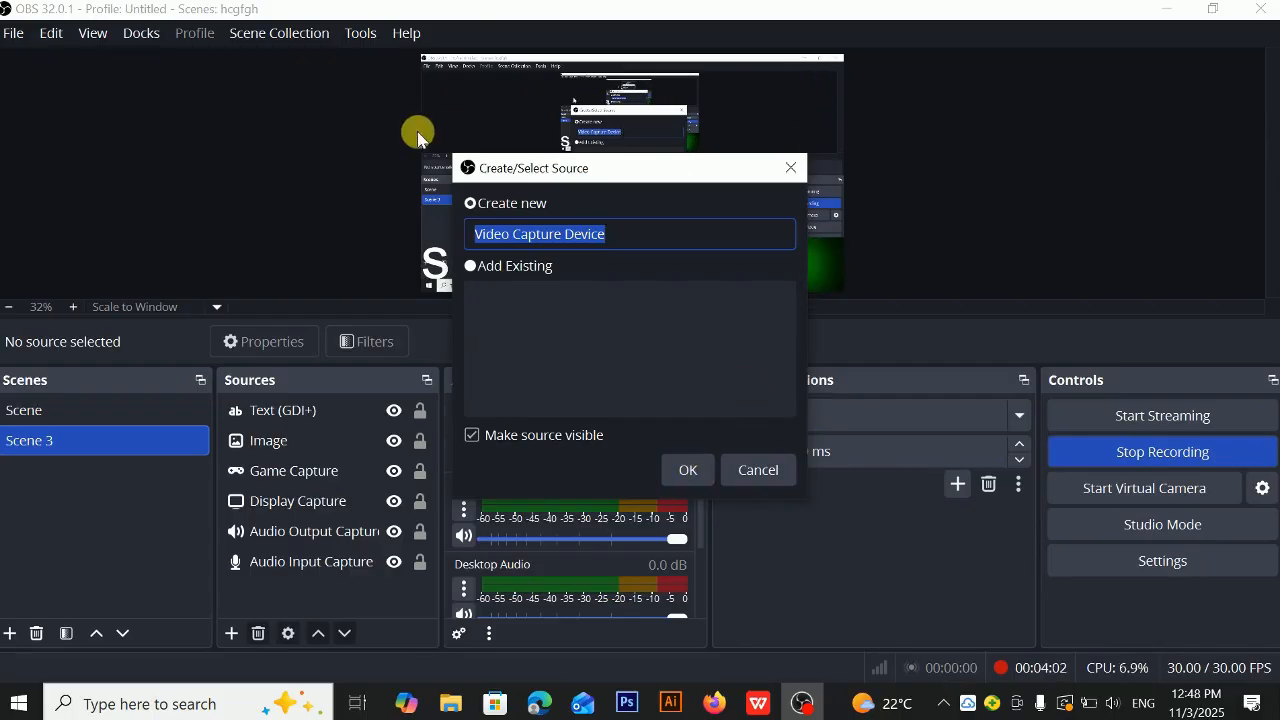
click(752, 472)
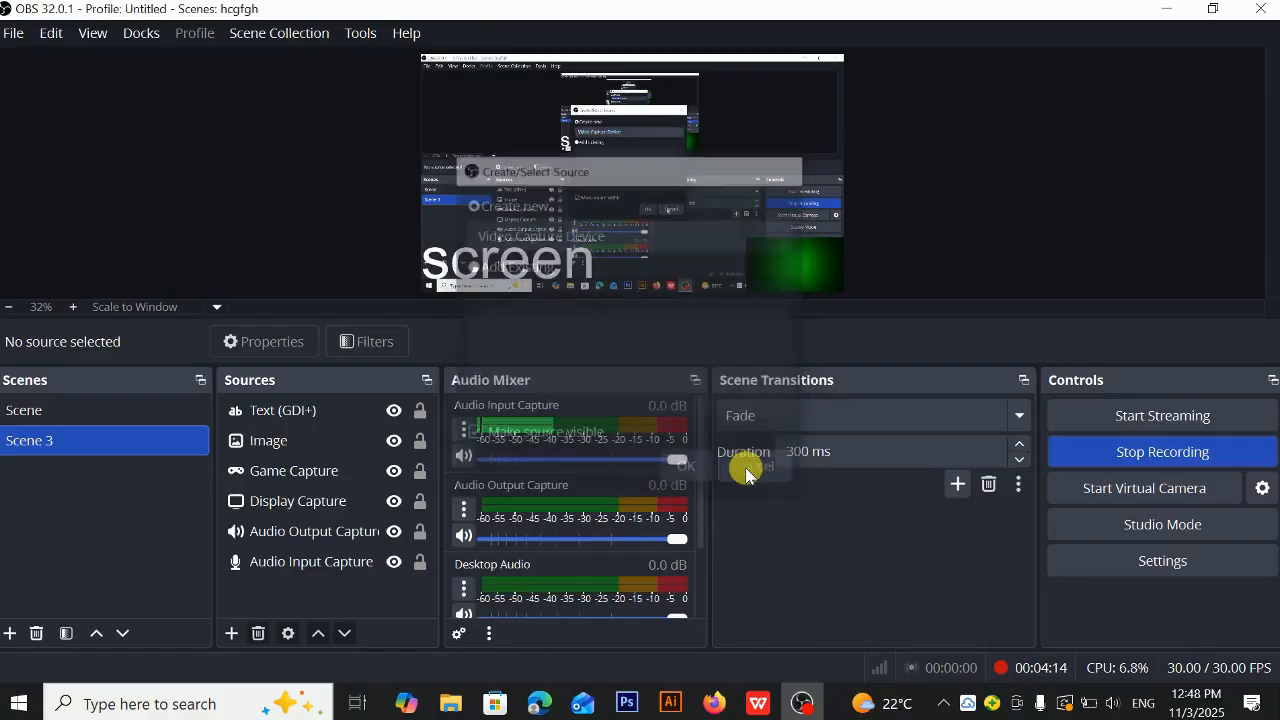
Step: Create a new visible Window Capture source in Scene 3 without choosing a window, and stop the recording
click(229, 634)
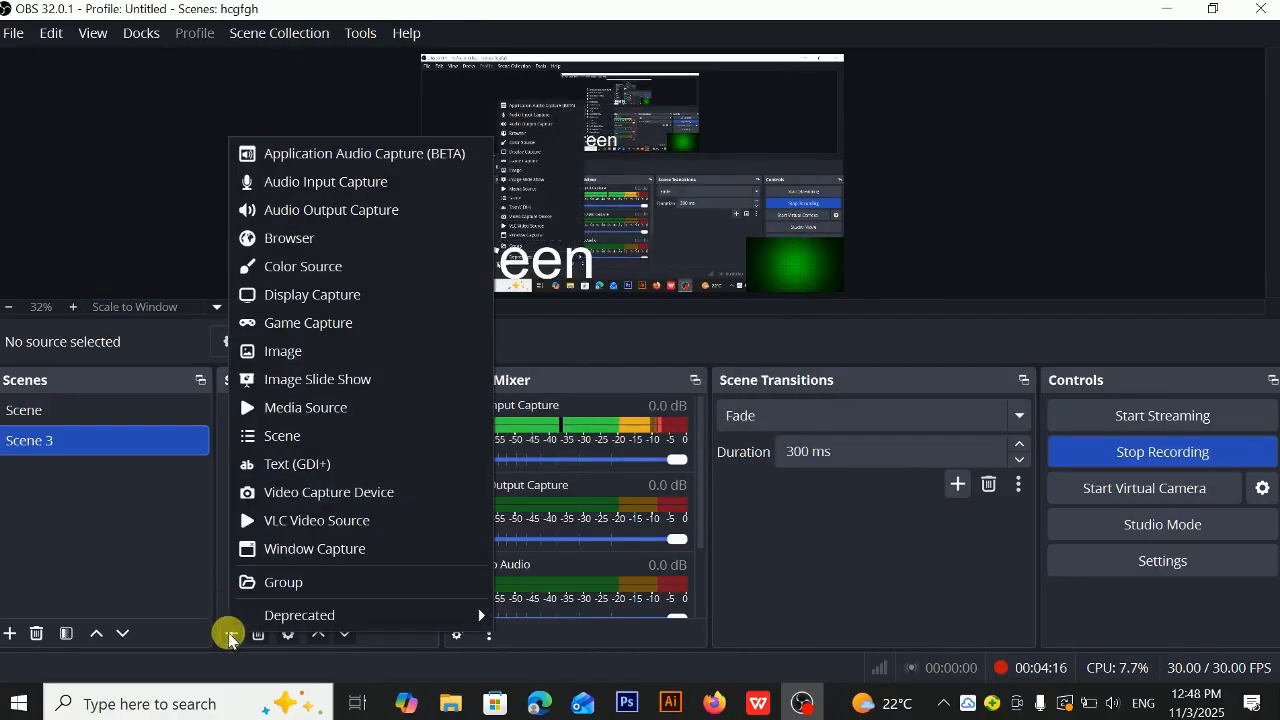
click(309, 549)
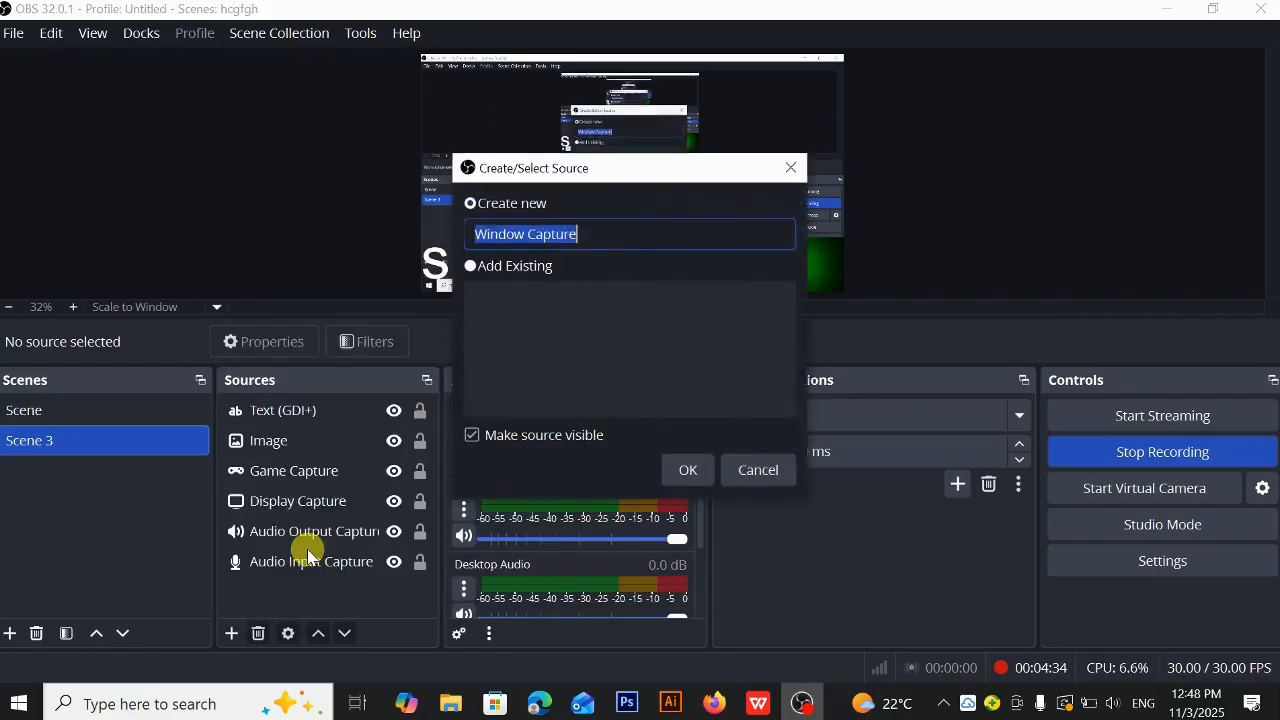
click(685, 461)
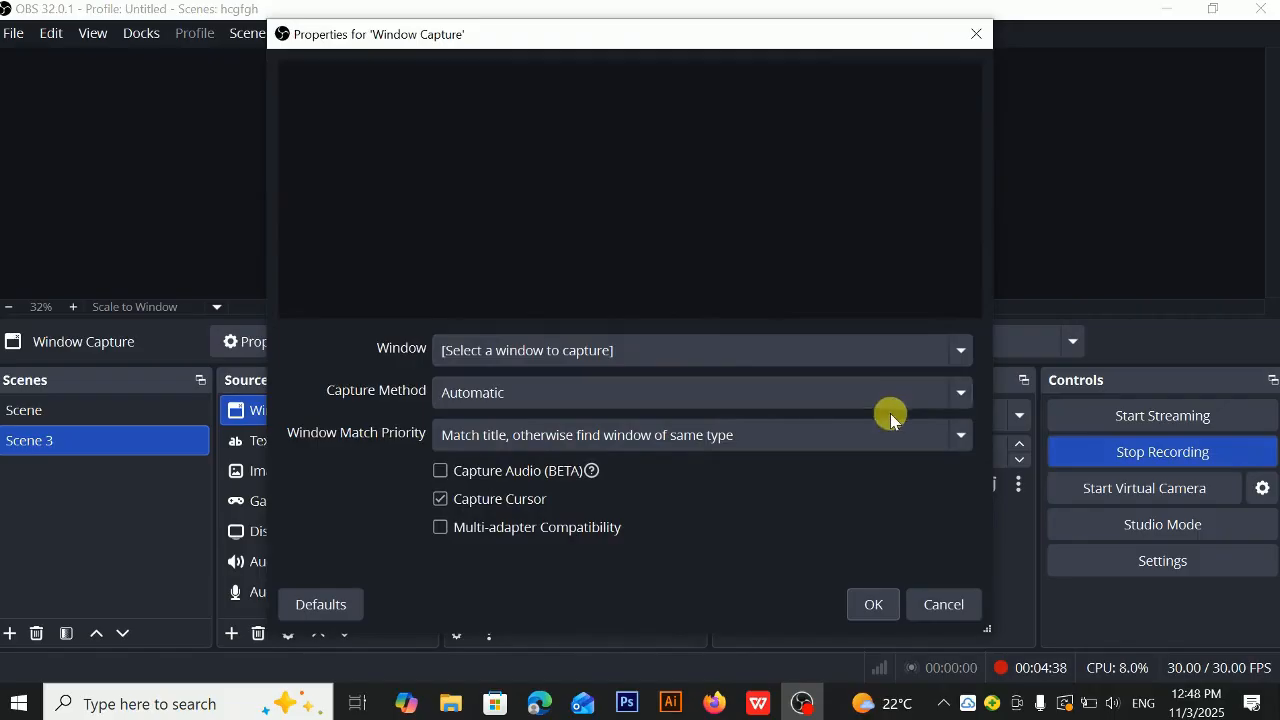
click(961, 351)
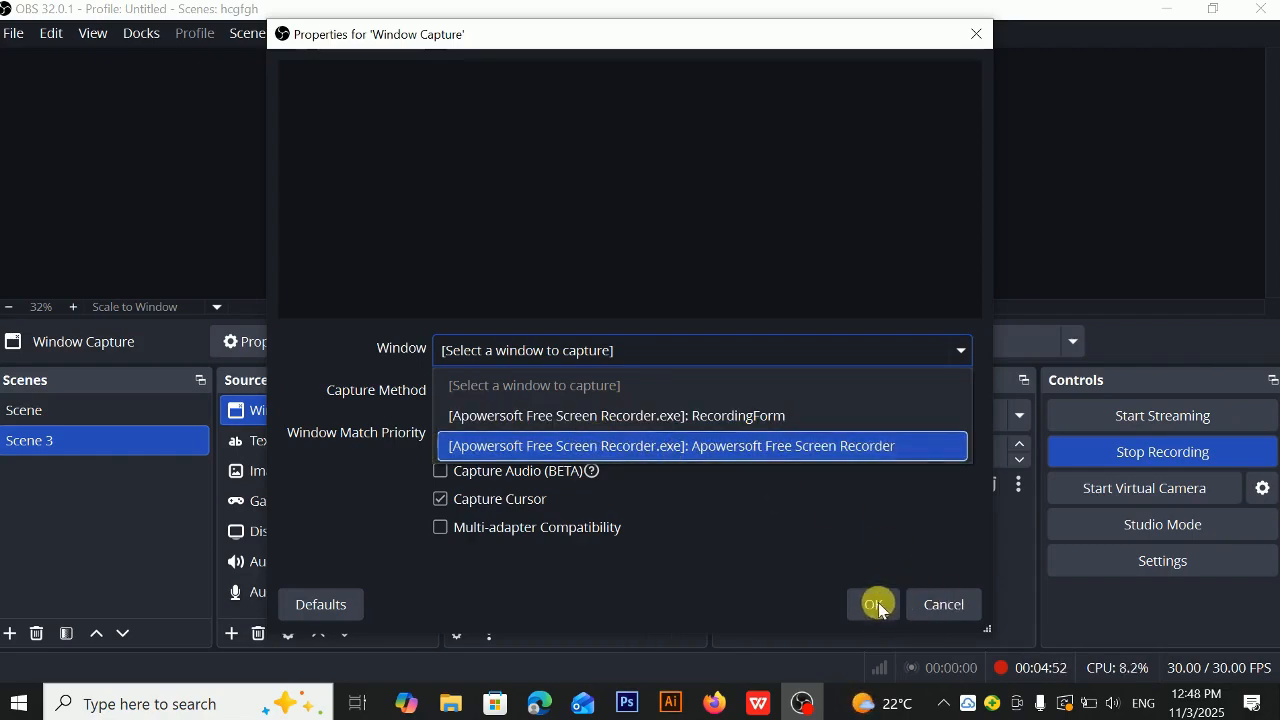
click(938, 610)
click(938, 608)
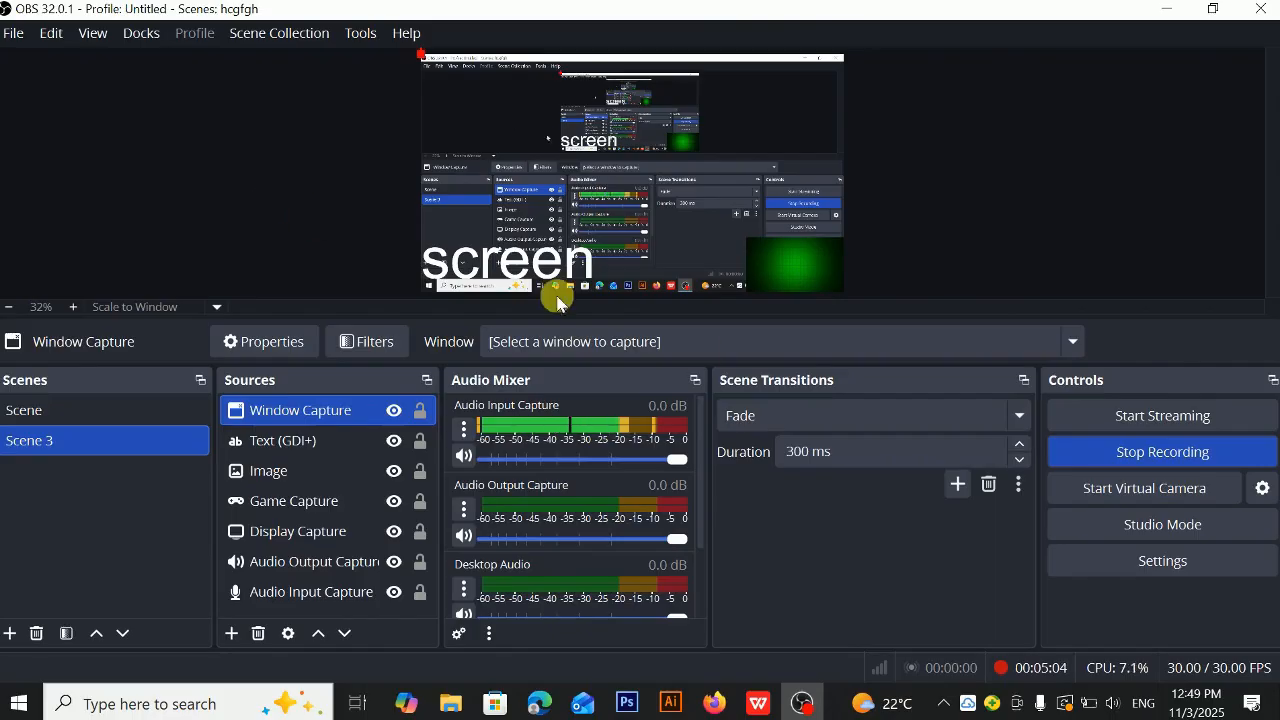
click(1113, 456)
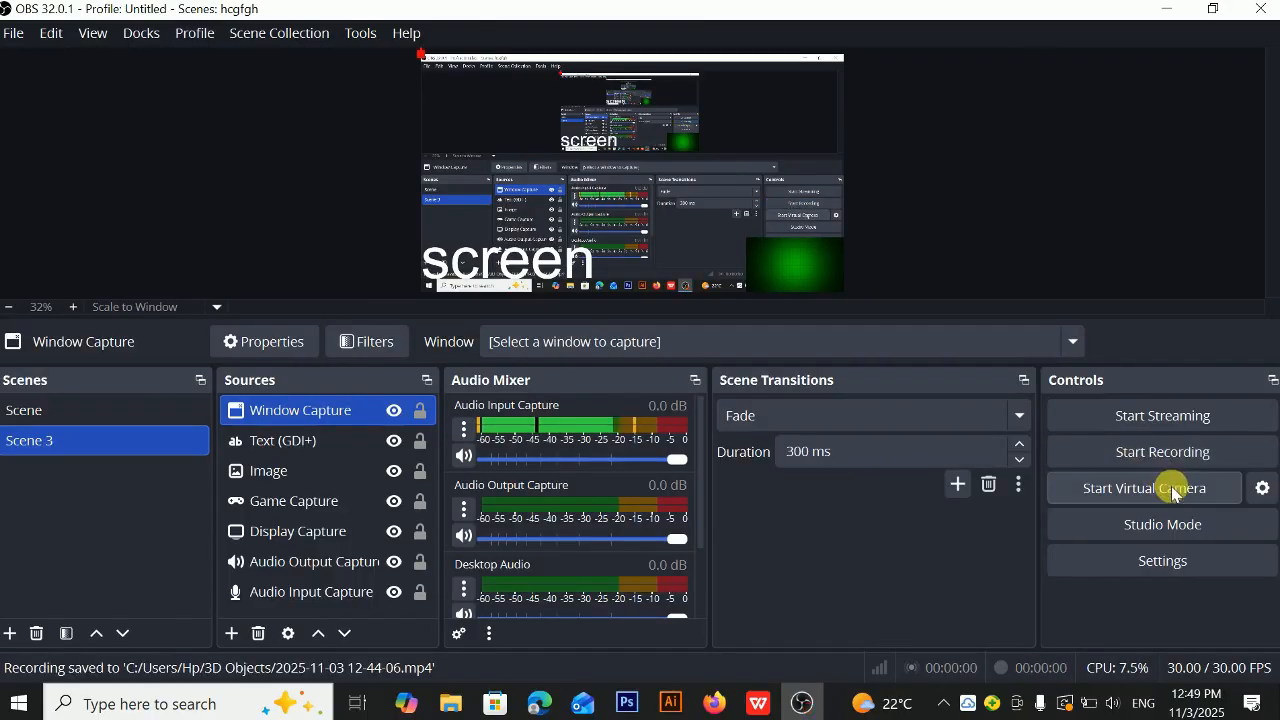